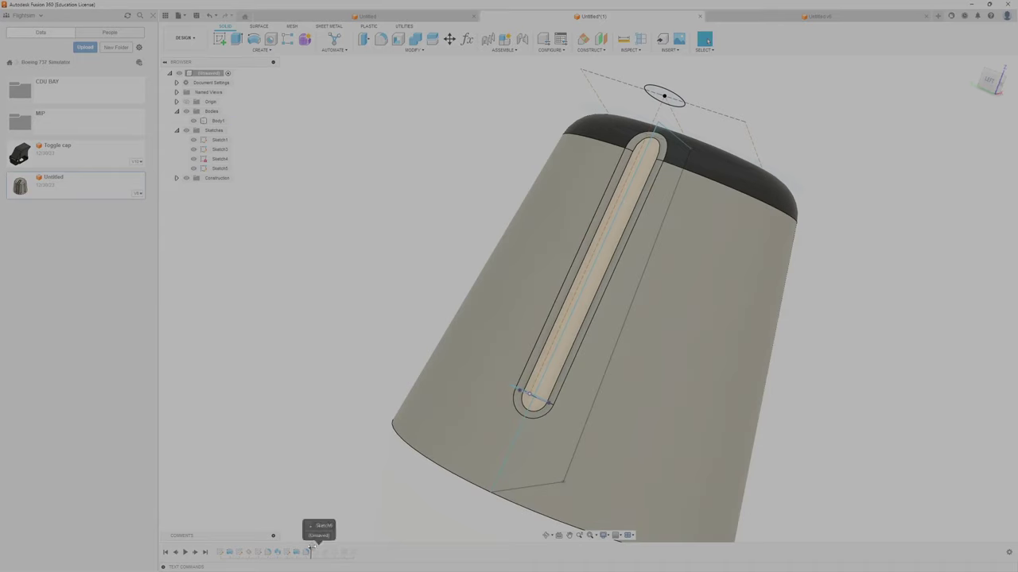
# Step: Roll the timeline to the end so the side pocket cut shows, zooming onto its curved face
pyautogui.moveTo(317, 552); pyautogui.dragTo(358, 551)
pyautogui.moveTo(886, 282)
pyautogui.mouseDown(button='middle')
pyautogui.moveTo(896, 223)
pyautogui.moveTo(876, 272)
pyautogui.moveTo(862, 245)
pyautogui.moveTo(783, 286)
pyautogui.mouseUp(button='middle')
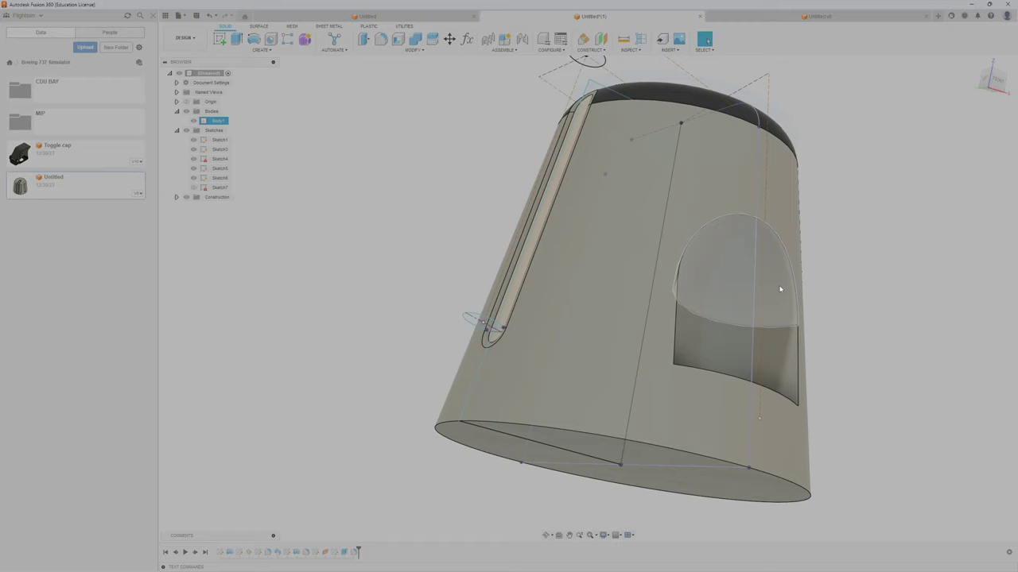
pyautogui.click(771, 294)
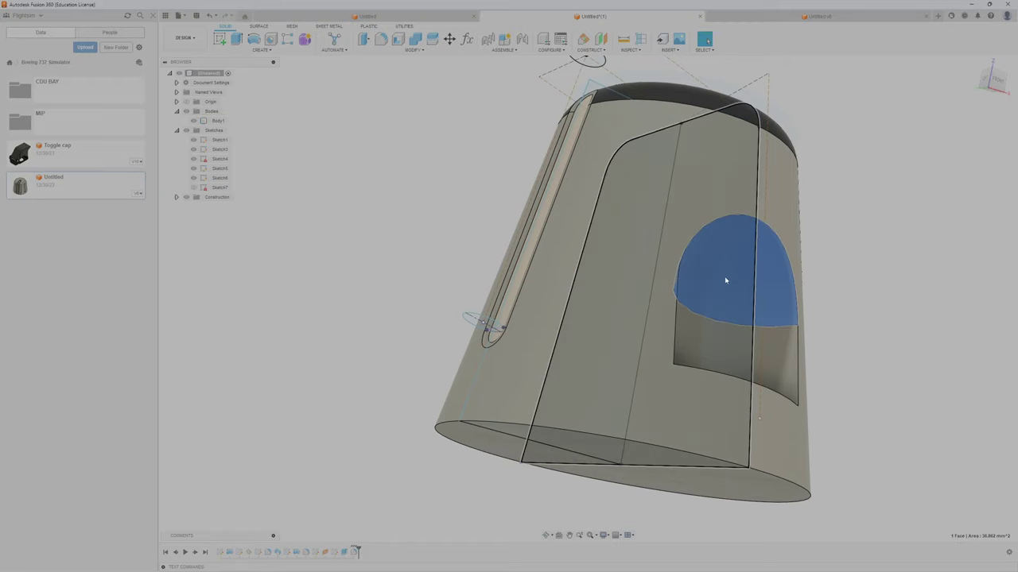
pyautogui.scroll(2, 786, 275)
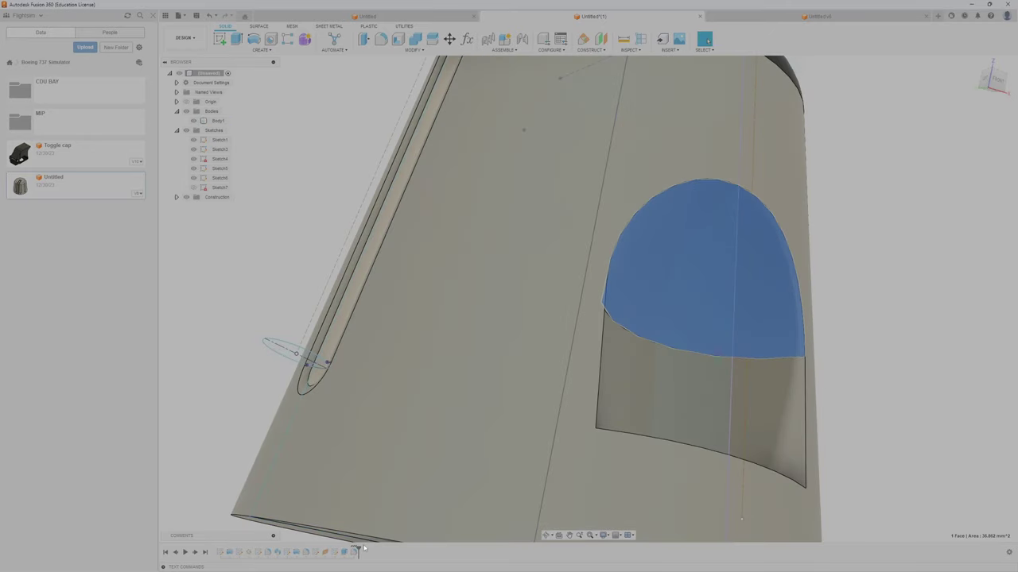
pyautogui.rightClick(354, 552)
# Step: Edit the pocket fillet, remove its 4 mm edge, and try a top-face fillet before removing it
pyautogui.click(378, 472)
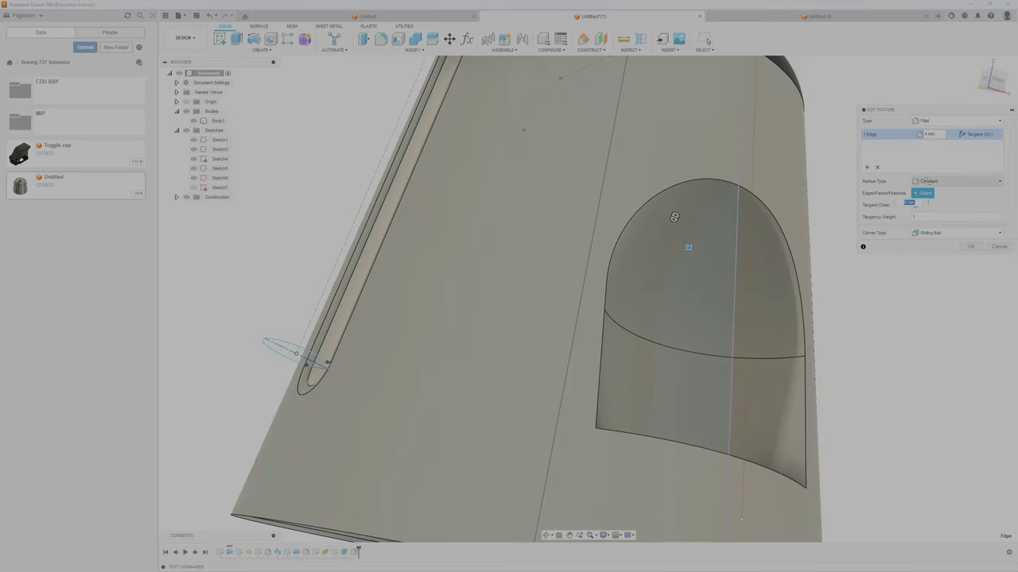
pyautogui.click(878, 168)
pyautogui.click(706, 205)
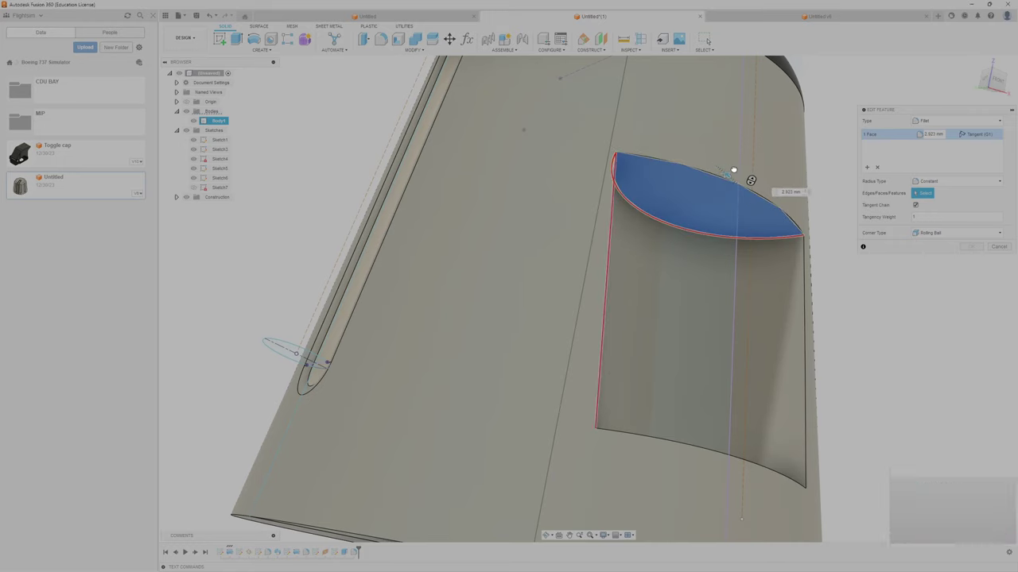
pyautogui.moveTo(730, 161); pyautogui.dragTo(734, 175)
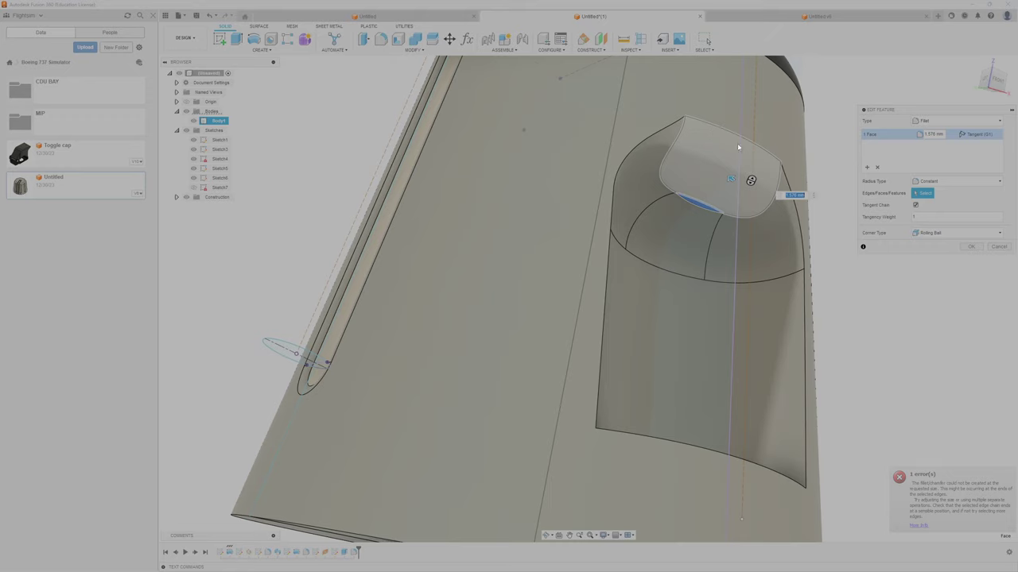
pyautogui.click(876, 166)
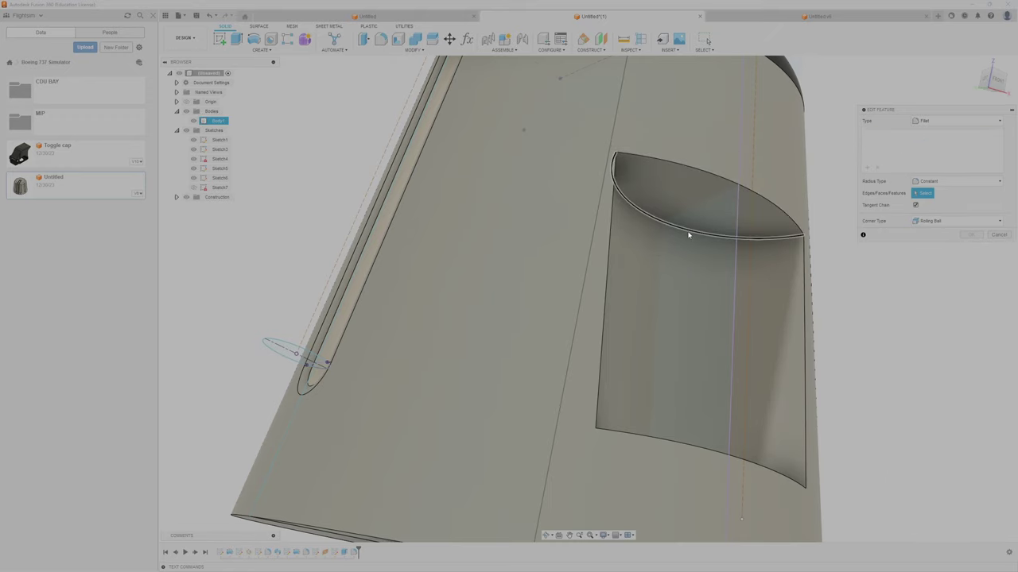
# Step: Try fillets on the top edge (~2.133 mm), lower edge and top face (~0.613 mm), removing each
pyautogui.click(696, 171)
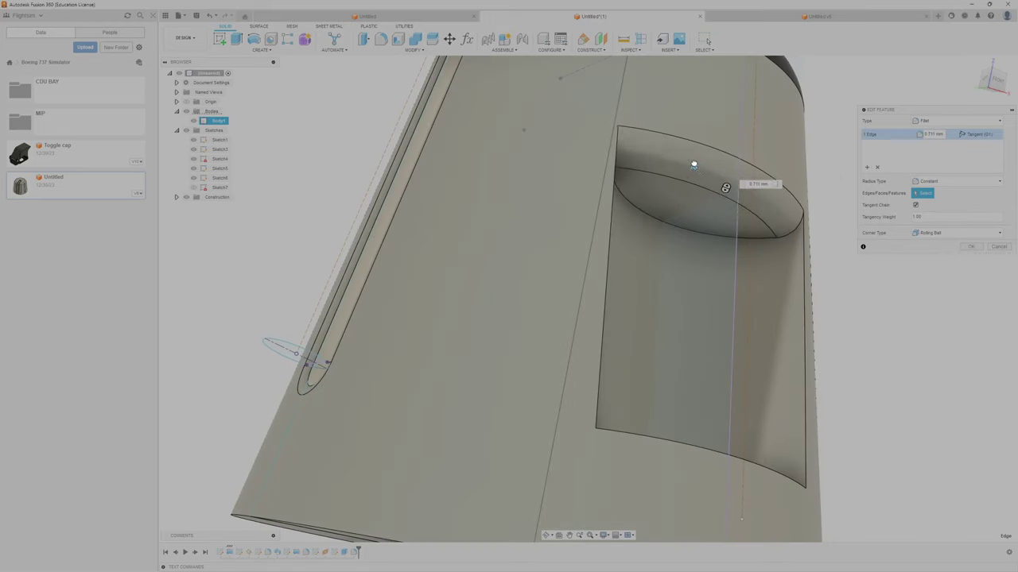
pyautogui.moveTo(694, 165); pyautogui.dragTo(693, 148)
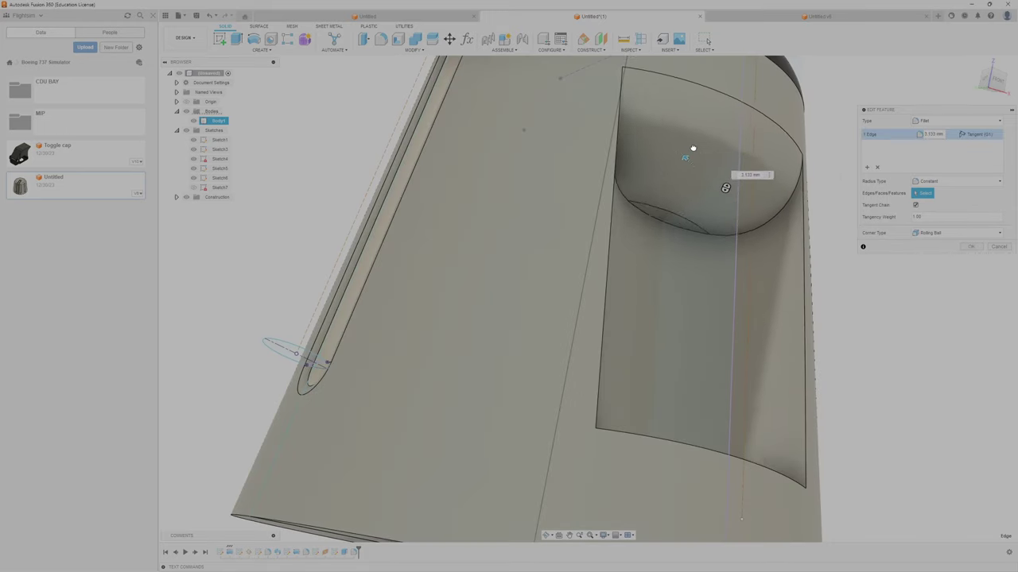
pyautogui.click(877, 167)
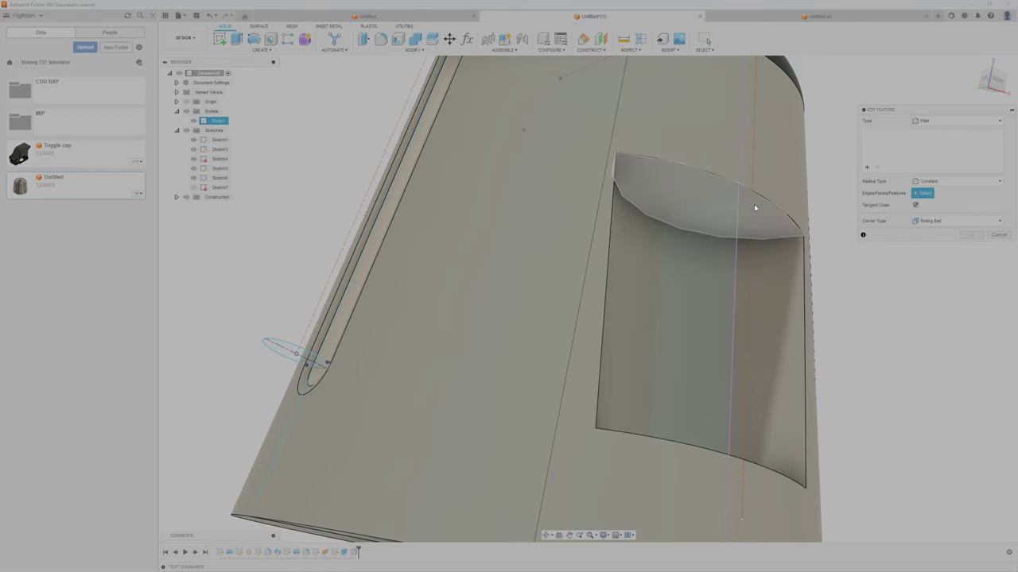
pyautogui.click(694, 233)
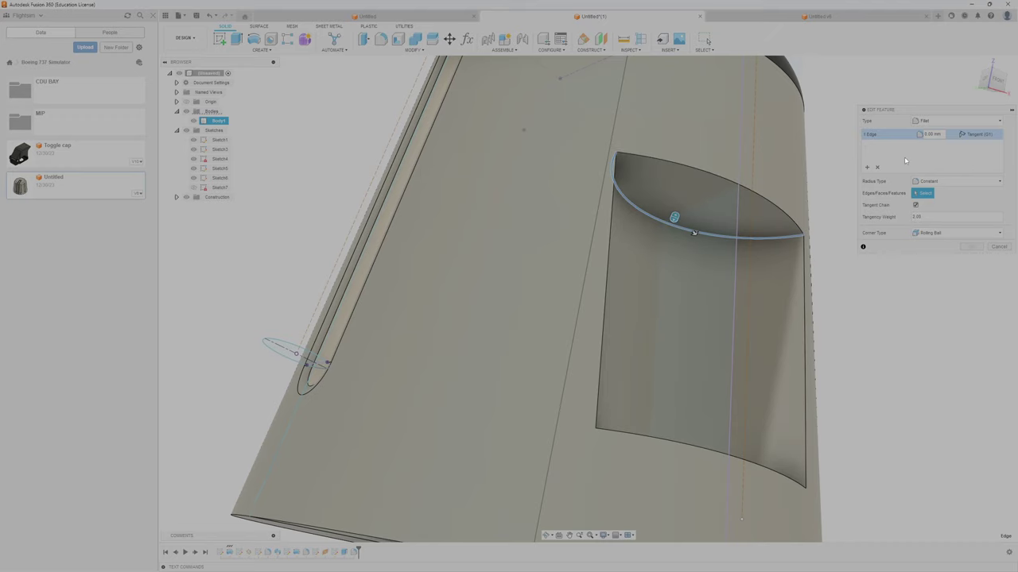
pyautogui.click(874, 167)
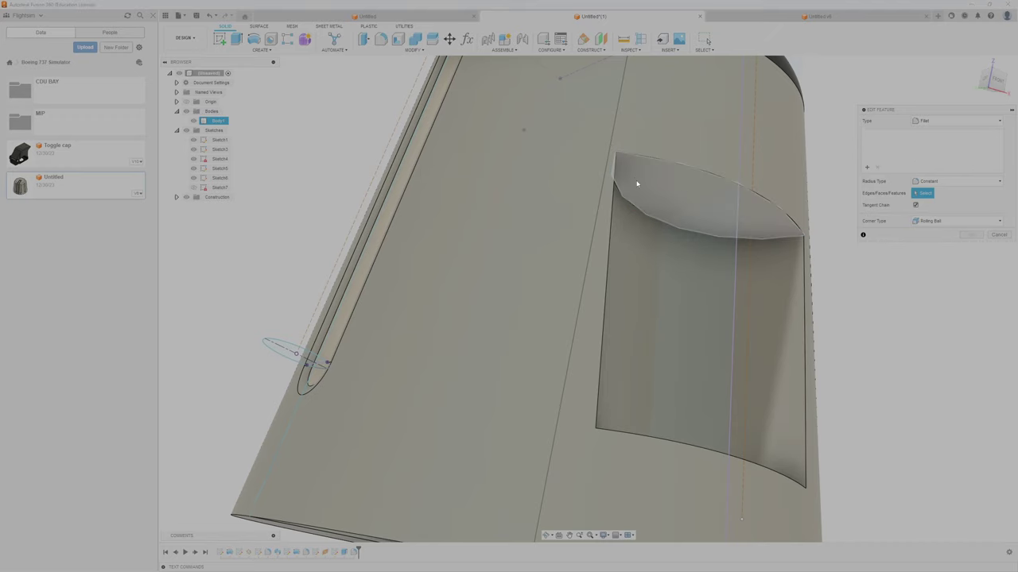
pyautogui.click(679, 173)
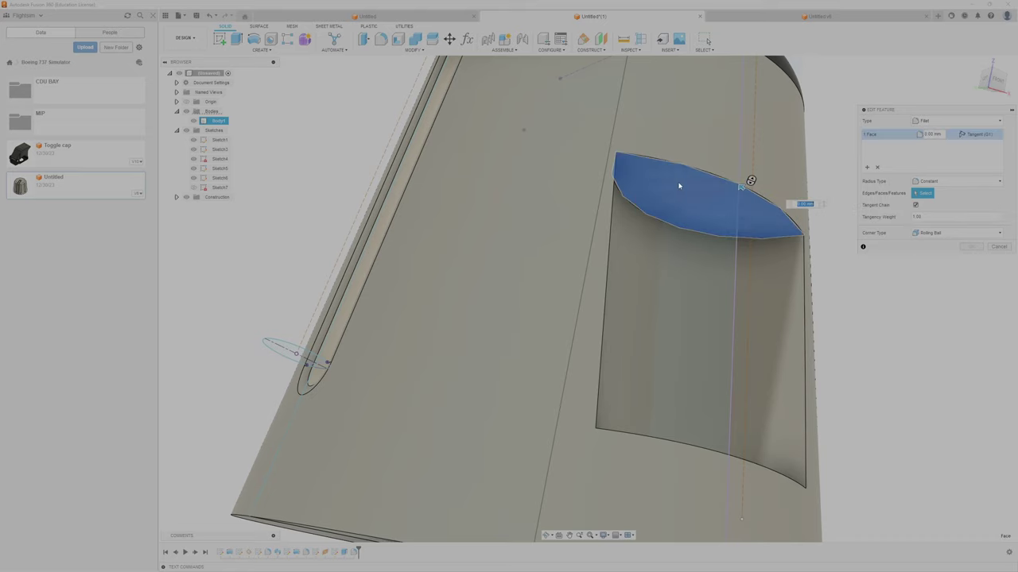
pyautogui.moveTo(731, 183); pyautogui.dragTo(738, 171)
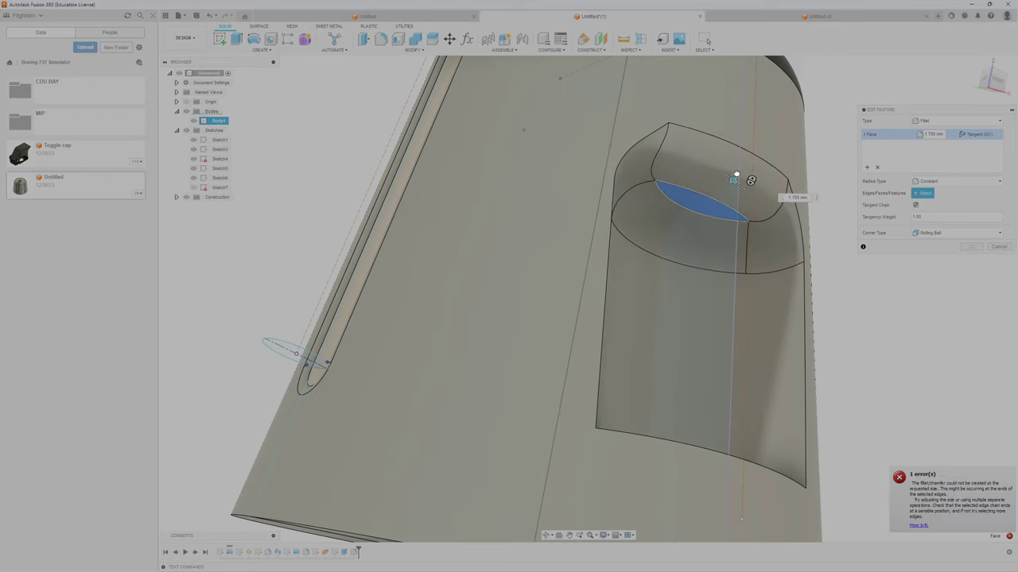
pyautogui.click(875, 167)
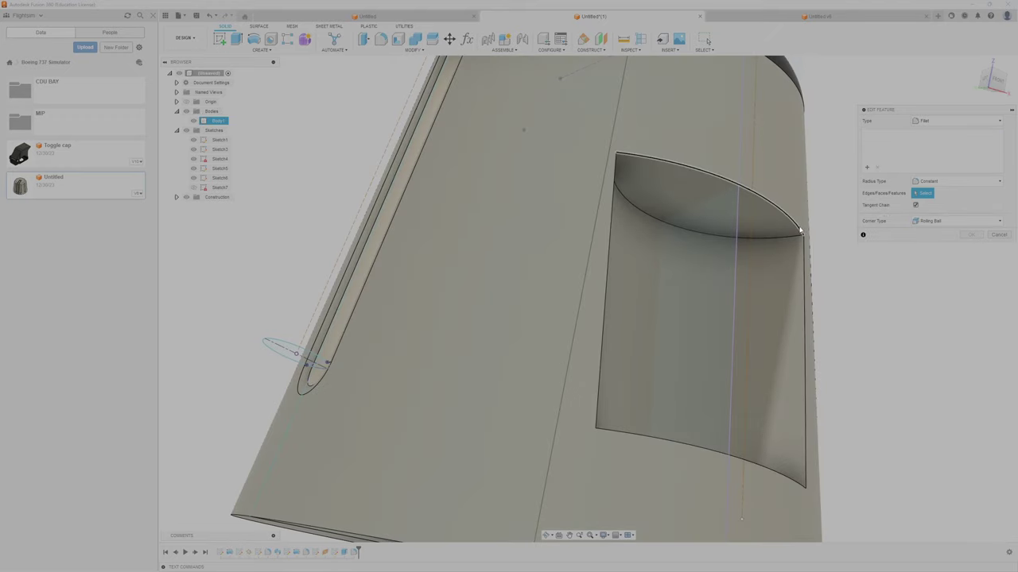
# Step: Try a two-edge fillet and then a side-face fillet on the pocket, clearing each failed selection
pyautogui.click(799, 229)
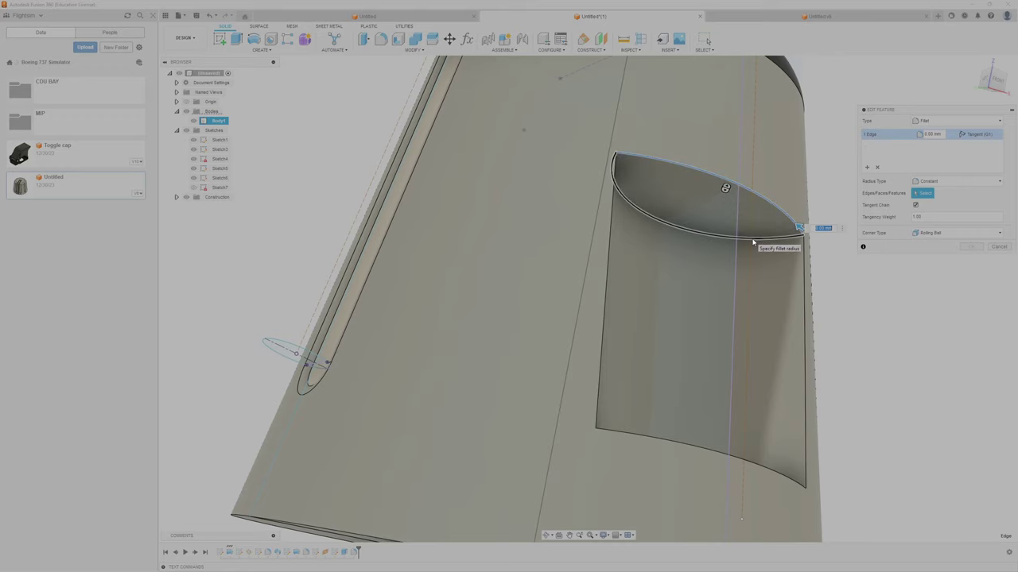
pyautogui.click(750, 240)
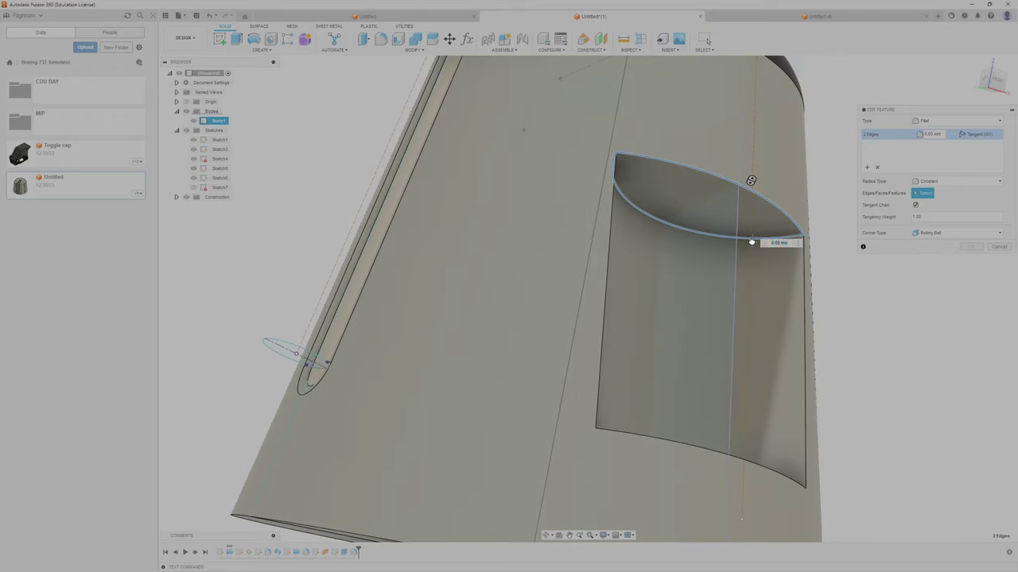
pyautogui.moveTo(751, 239); pyautogui.dragTo(747, 262)
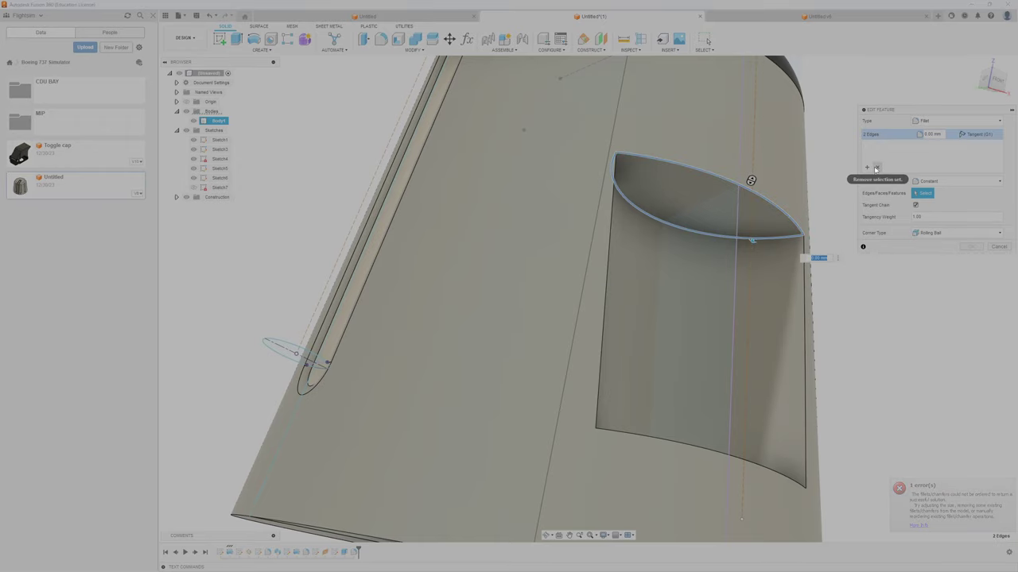
pyautogui.click(877, 167)
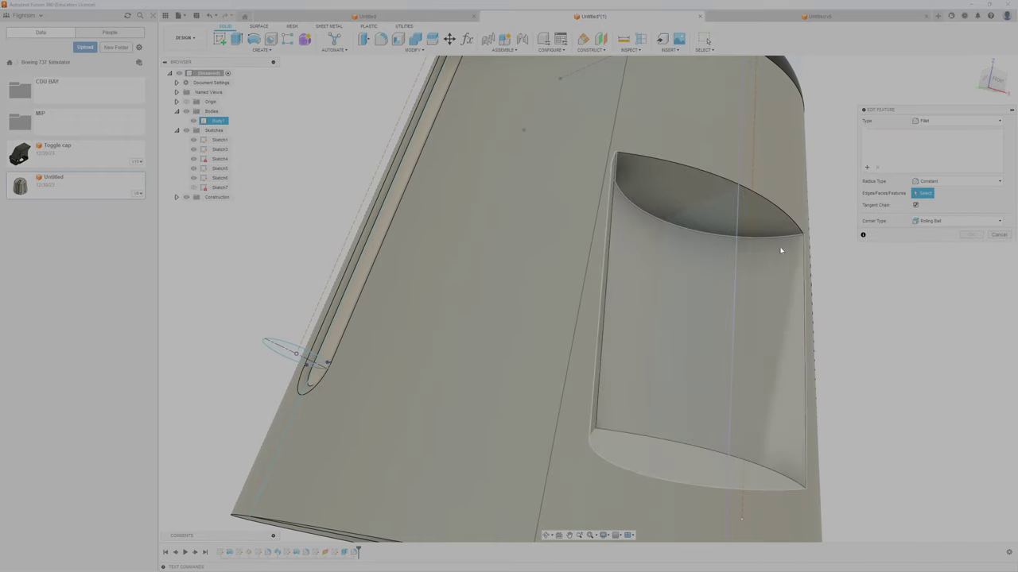
pyautogui.click(681, 264)
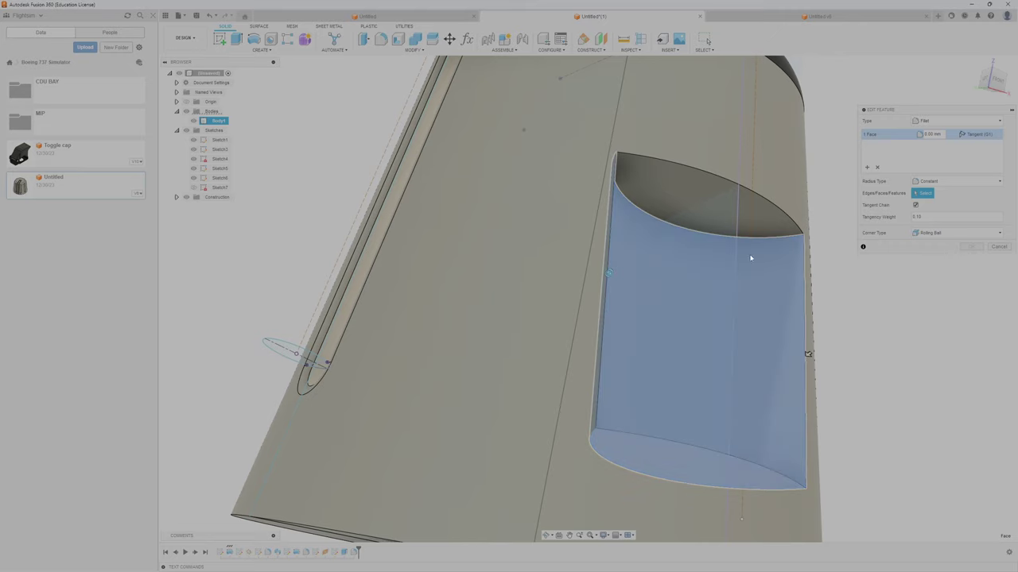
pyautogui.click(878, 169)
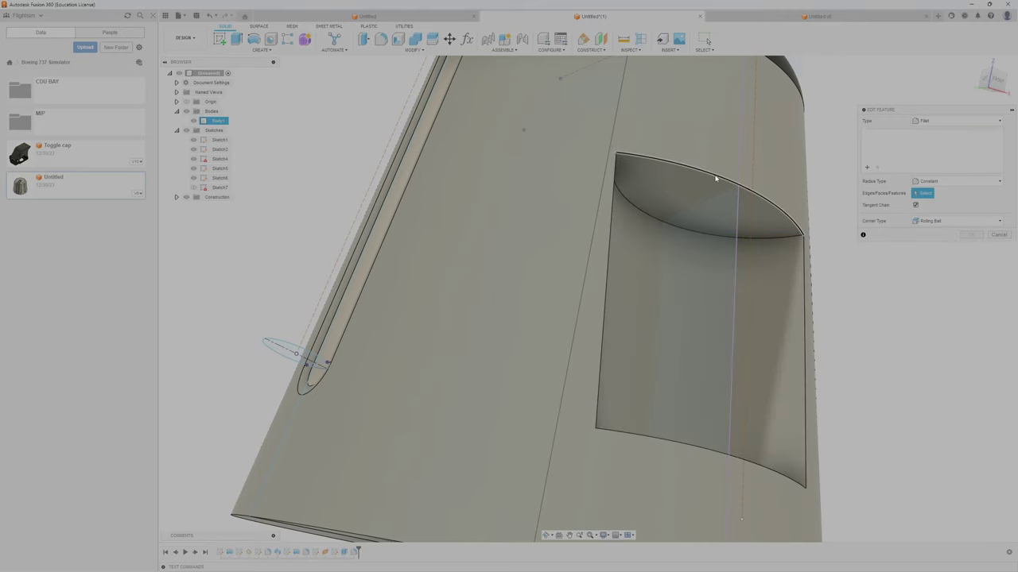
# Step: Fillet only the pocket's curved top edge, dragging its radius to about 2.238 mm
pyautogui.click(716, 179)
pyautogui.moveTo(718, 178)
pyautogui.mouseDown()
pyautogui.moveTo(725, 188)
pyautogui.moveTo(719, 143)
pyautogui.mouseUp()
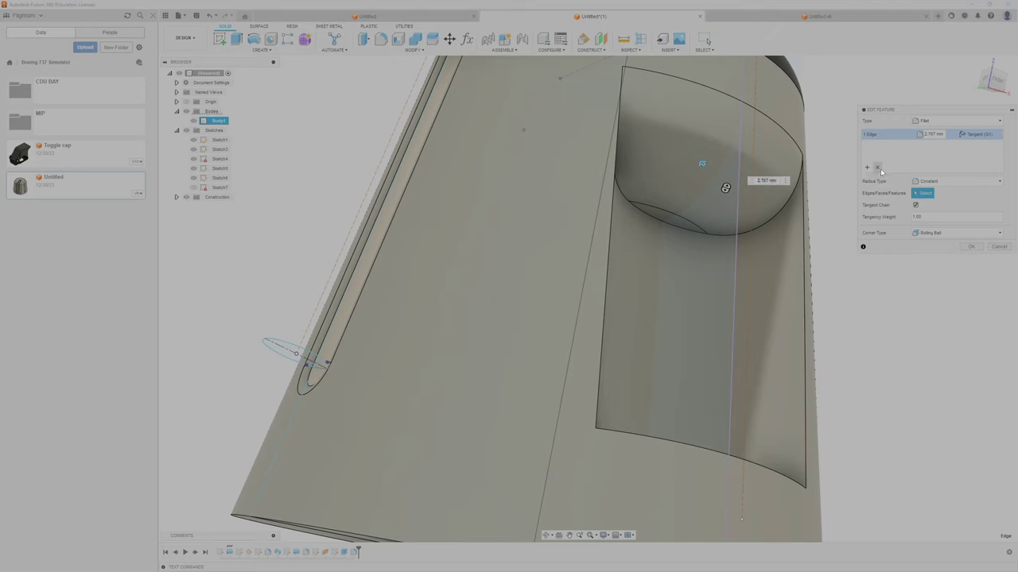
pyautogui.click(881, 169)
pyautogui.click(680, 229)
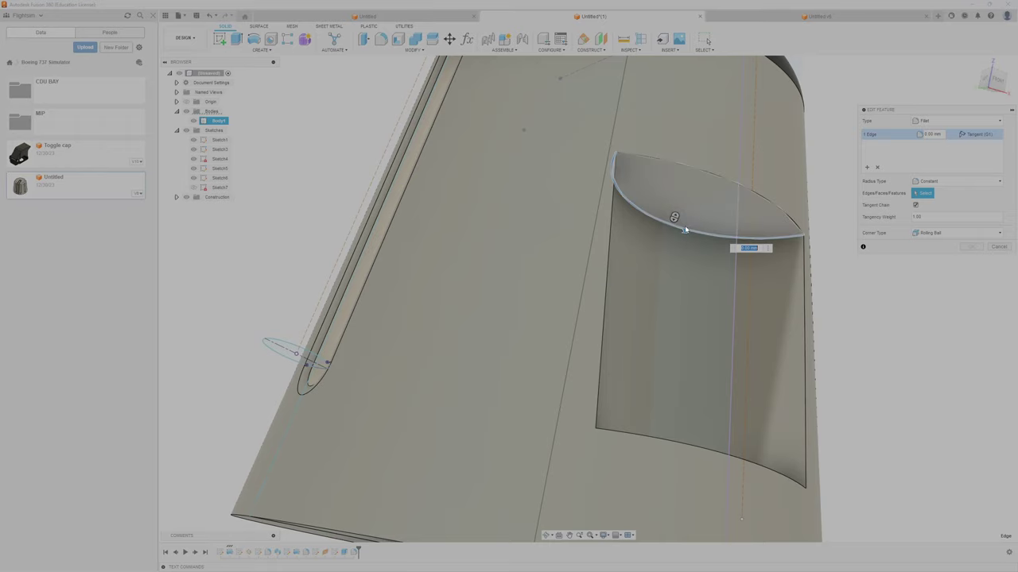
pyautogui.click(740, 188)
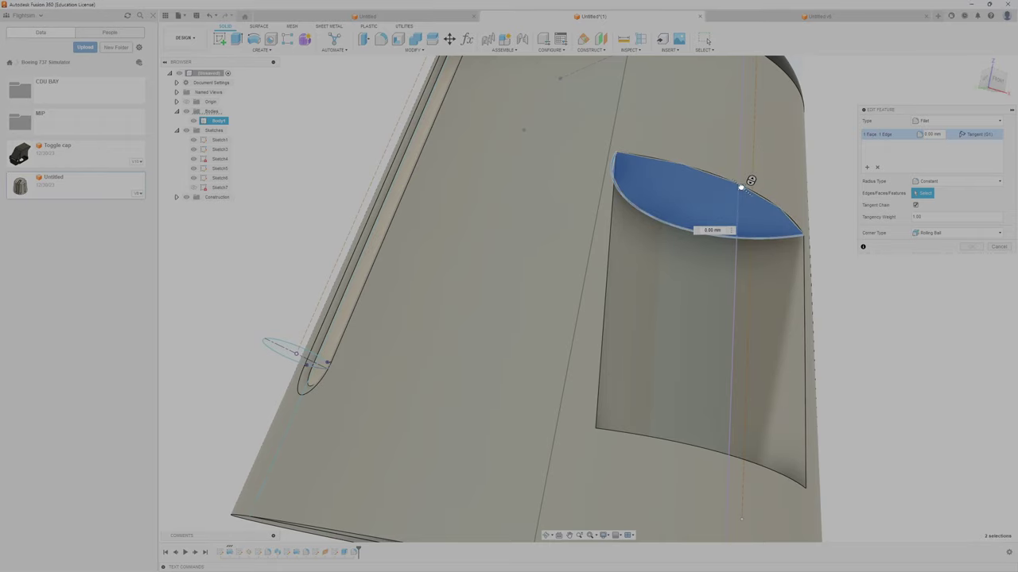
pyautogui.click(878, 168)
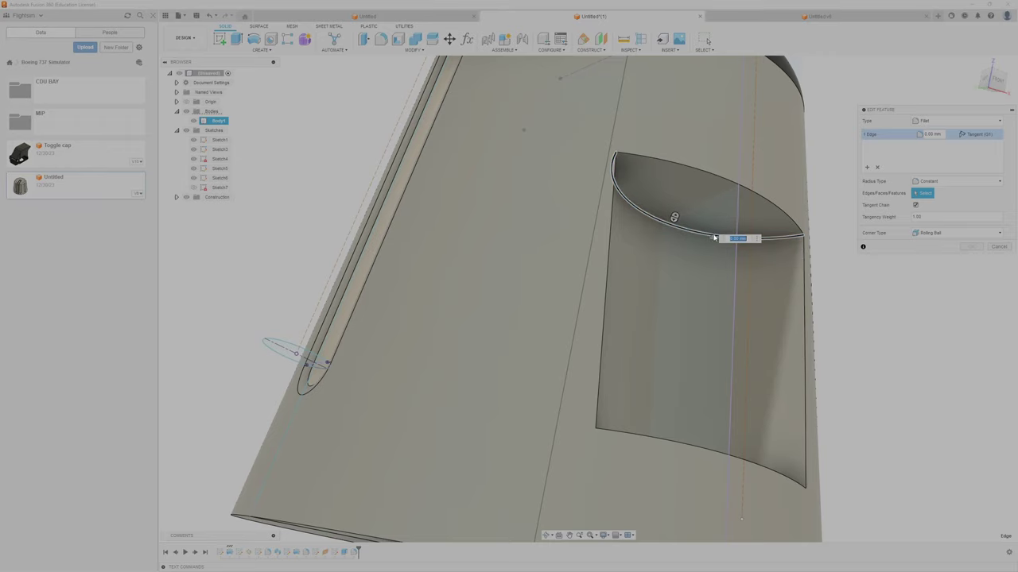
pyautogui.moveTo(713, 238)
pyautogui.mouseDown()
pyautogui.moveTo(710, 228)
pyautogui.moveTo(731, 273)
pyautogui.moveTo(723, 232)
pyautogui.moveTo(723, 255)
pyautogui.mouseUp()
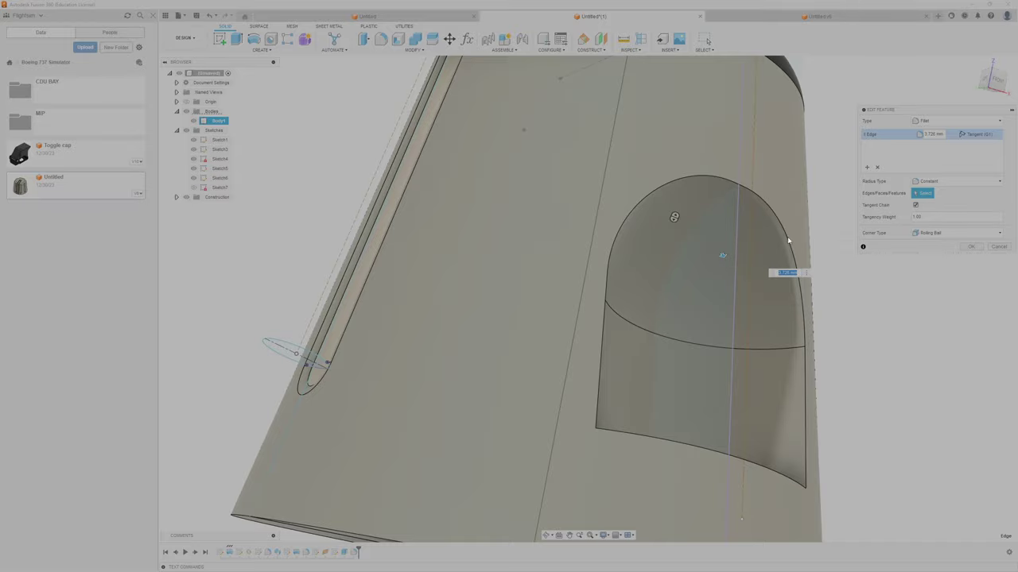
# Step: Set the pocket edge fillet radius to 4 mm and commit the edited fillet
pyautogui.moveTo(779, 249)
pyautogui.keyDown('shift'); pyautogui.mouseDown(button='middle')
pyautogui.moveTo(737, 242)
pyautogui.moveTo(751, 209)
pyautogui.mouseUp(button='middle'); pyautogui.keyUp('shift')
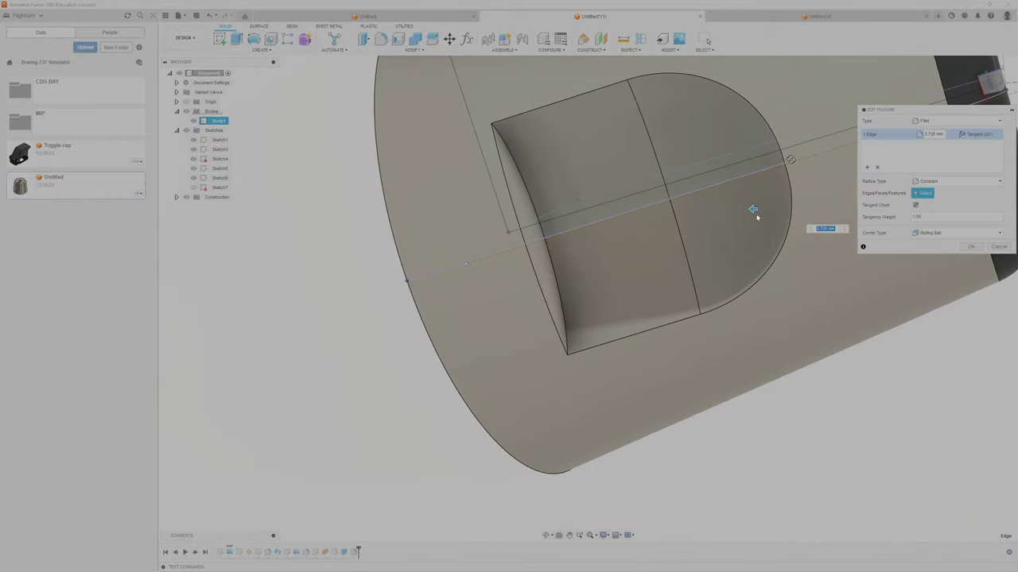
pyautogui.moveTo(753, 209); pyautogui.dragTo(757, 209)
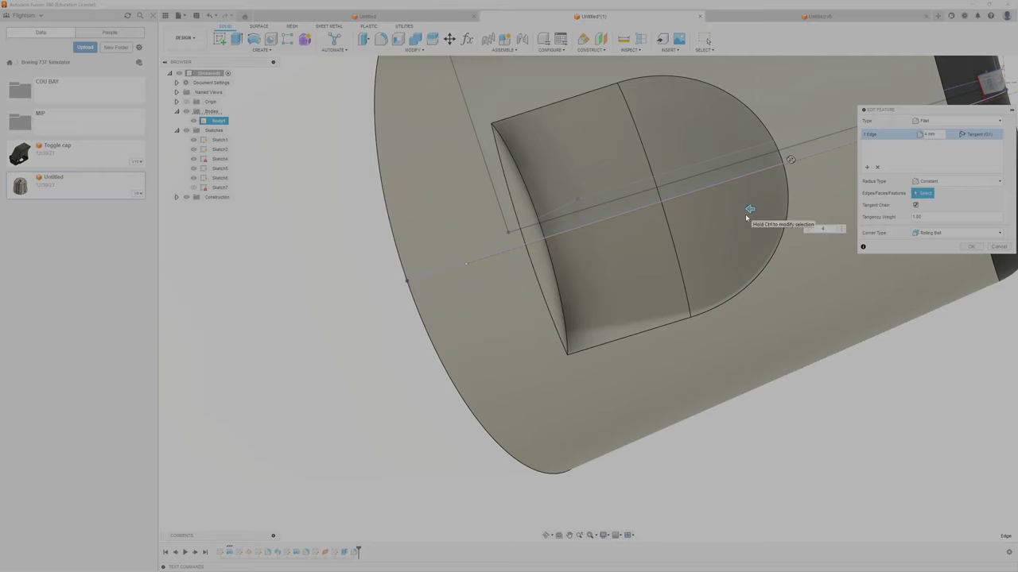
pyautogui.moveTo(747, 212); pyautogui.dragTo(759, 211)
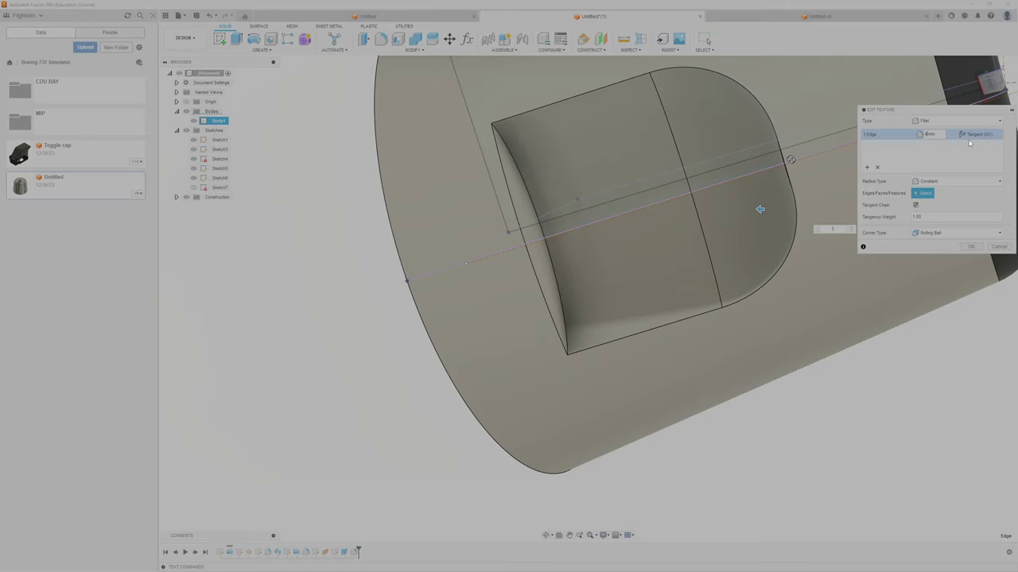
pyautogui.click(972, 247)
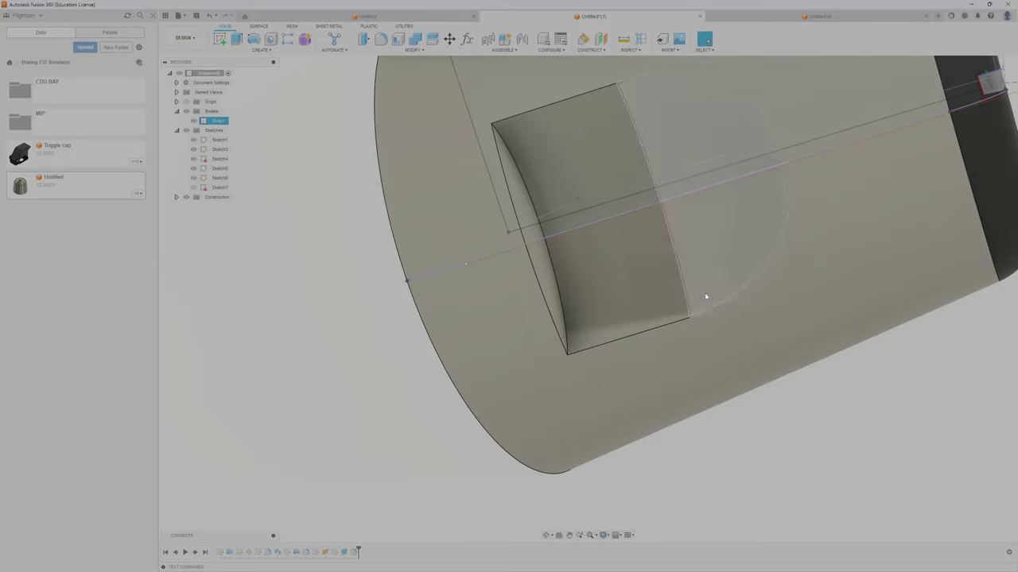
# Step: Start a new sketch, orbiting the knob to pick its end face as the sketch plane
pyautogui.moveTo(705, 297)
pyautogui.keyDown('shift'); pyautogui.mouseDown(button='middle')
pyautogui.moveTo(759, 317)
pyautogui.moveTo(708, 284)
pyautogui.moveTo(653, 294)
pyautogui.moveTo(560, 211)
pyautogui.mouseUp(button='middle'); pyautogui.keyUp('shift')
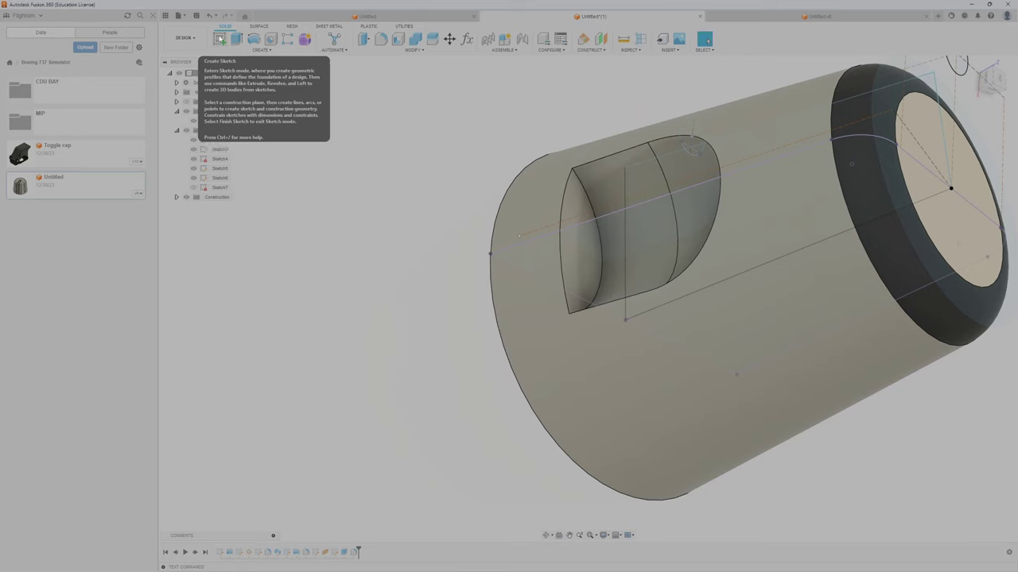
pyautogui.moveTo(219, 40)
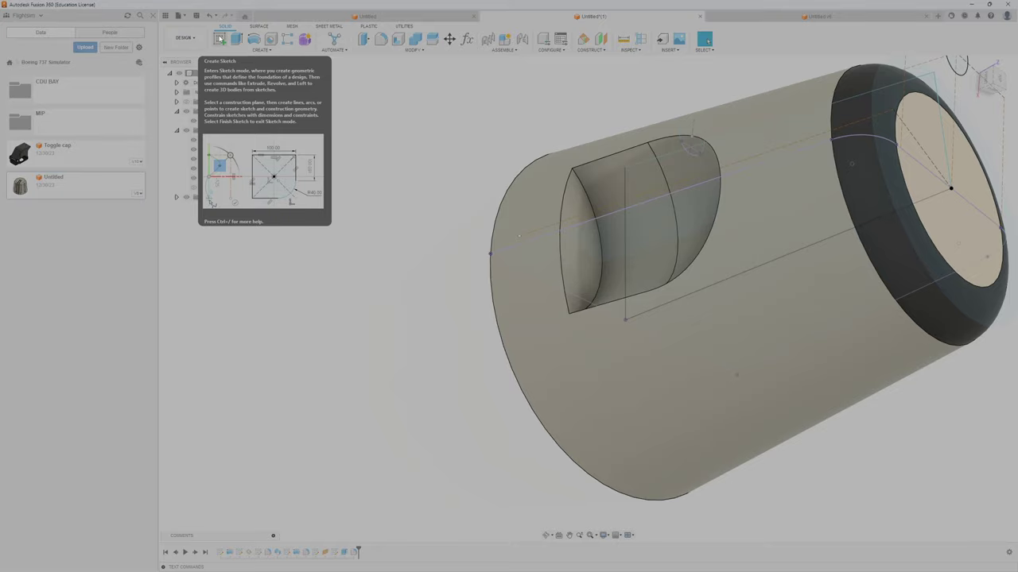
pyautogui.click(221, 39)
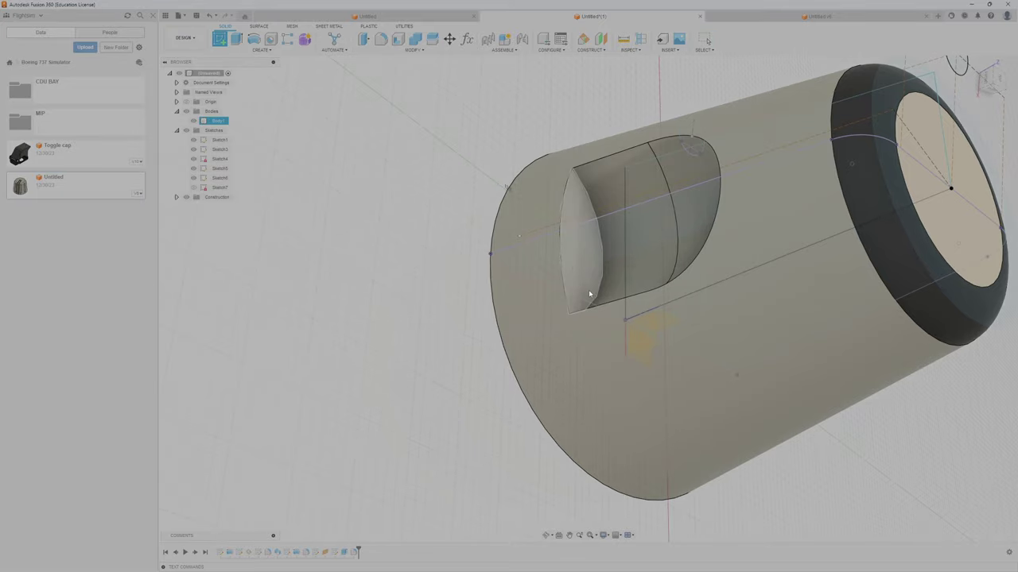
pyautogui.keyDown('shift'); pyautogui.moveTo(594, 294); pyautogui.dragTo(583, 267, button='middle'); pyautogui.keyUp('shift')
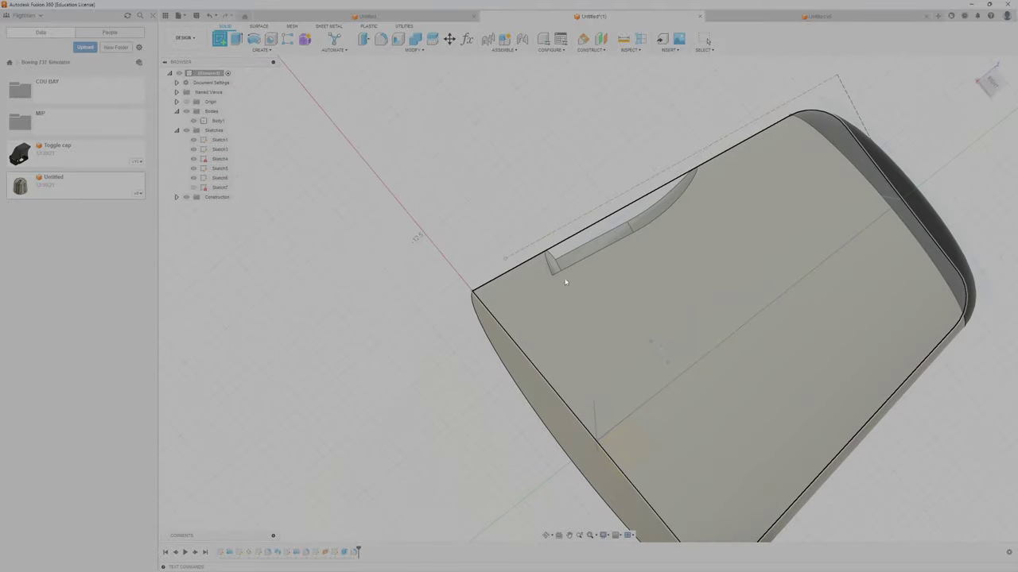
pyautogui.click(566, 281)
pyautogui.keyDown('shift'); pyautogui.moveTo(654, 276); pyautogui.dragTo(551, 278, button='middle'); pyautogui.keyUp('shift')
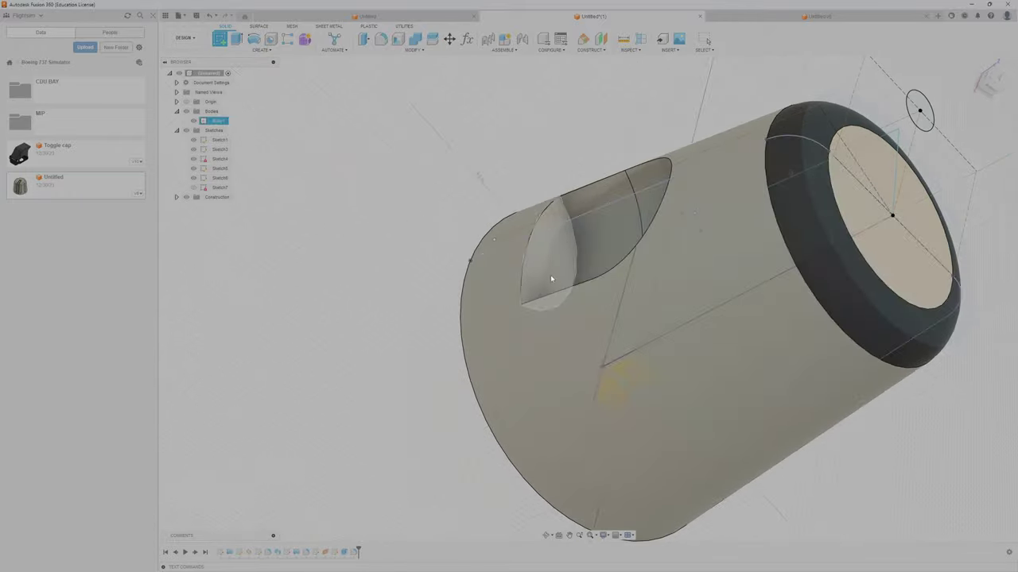
# Step: Project the pocket's curved top face into the new sketch on the knob's end face
pyautogui.click(550, 279)
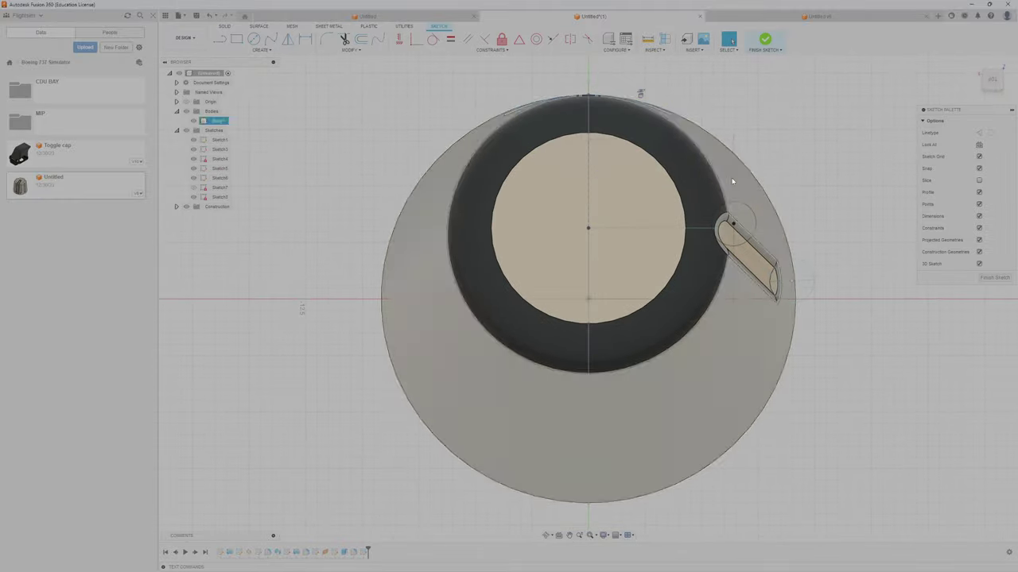
pyautogui.press('p')
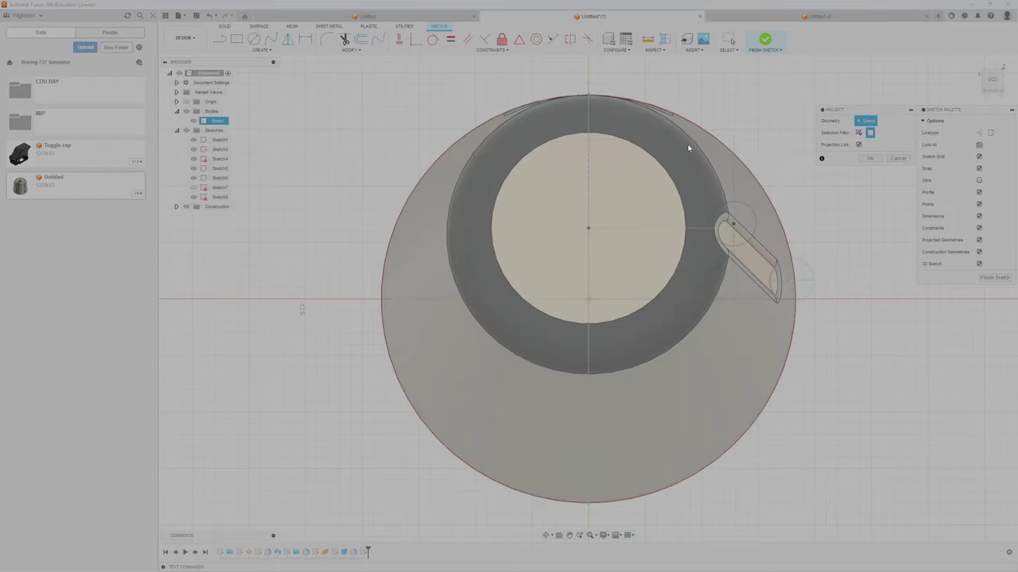
pyautogui.click(714, 135)
pyautogui.keyDown('shift'); pyautogui.moveTo(646, 126); pyautogui.dragTo(617, 87, button='middle'); pyautogui.keyUp('shift')
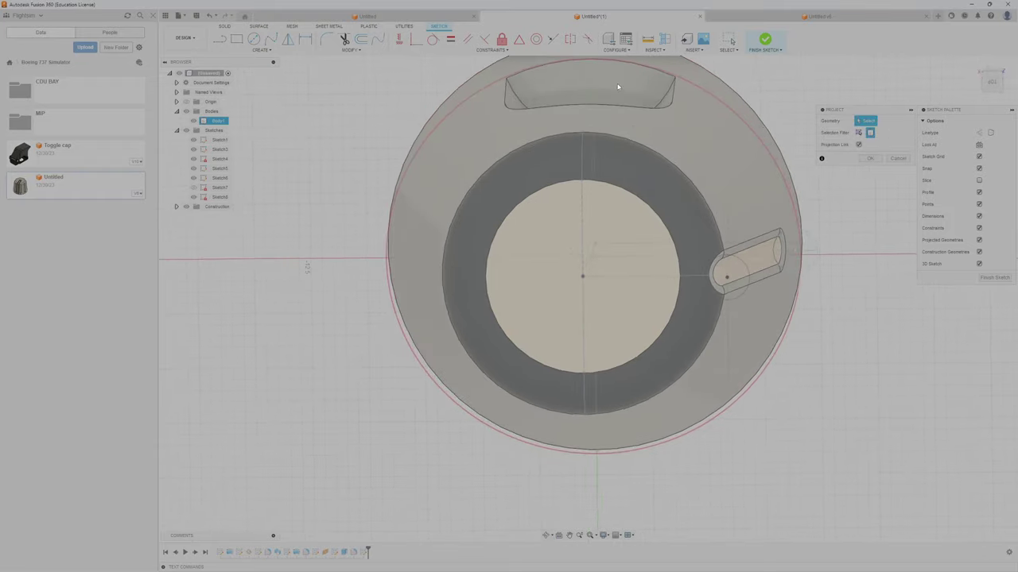
pyautogui.click(626, 90)
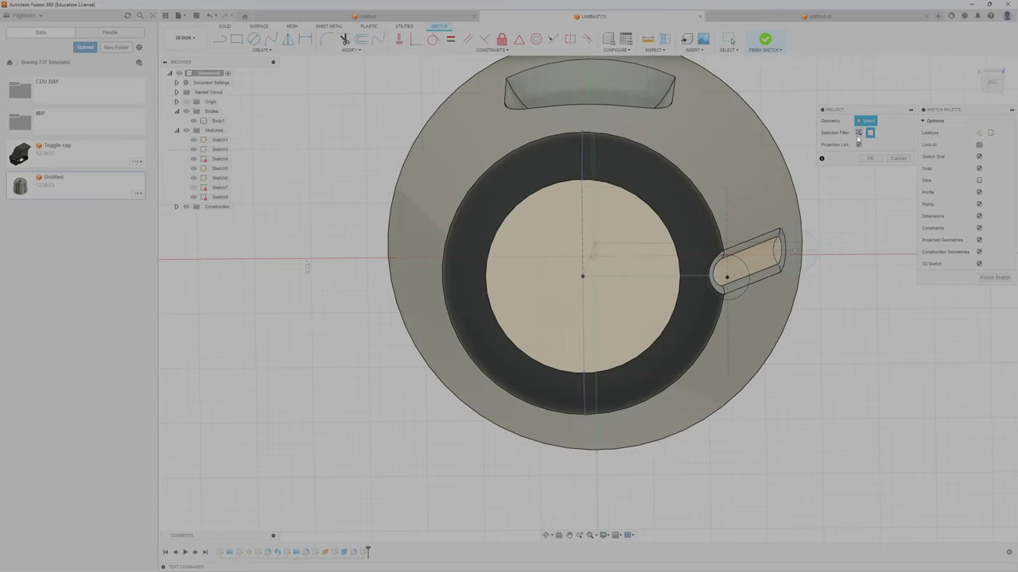
pyautogui.click(610, 79)
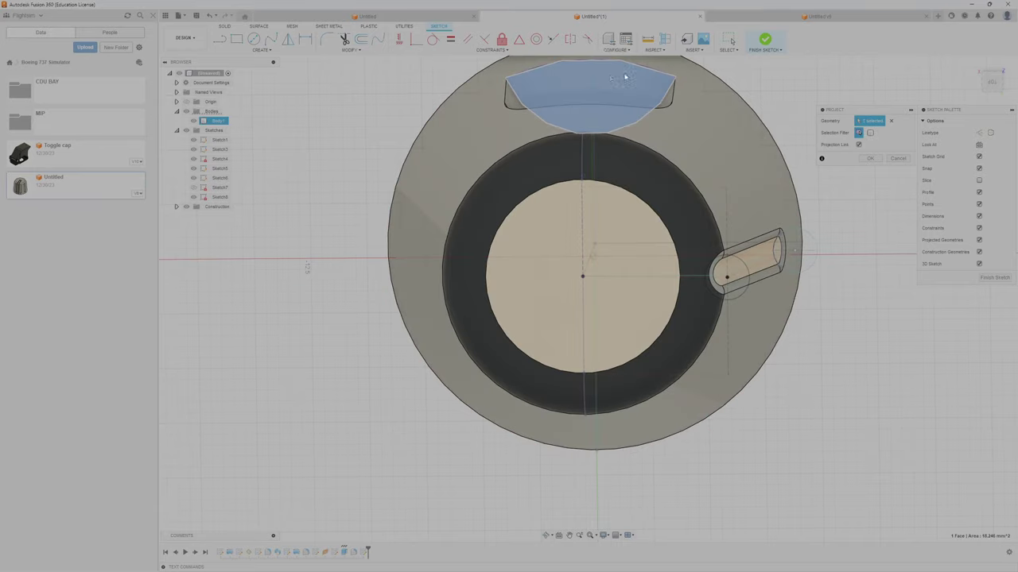
pyautogui.click(872, 160)
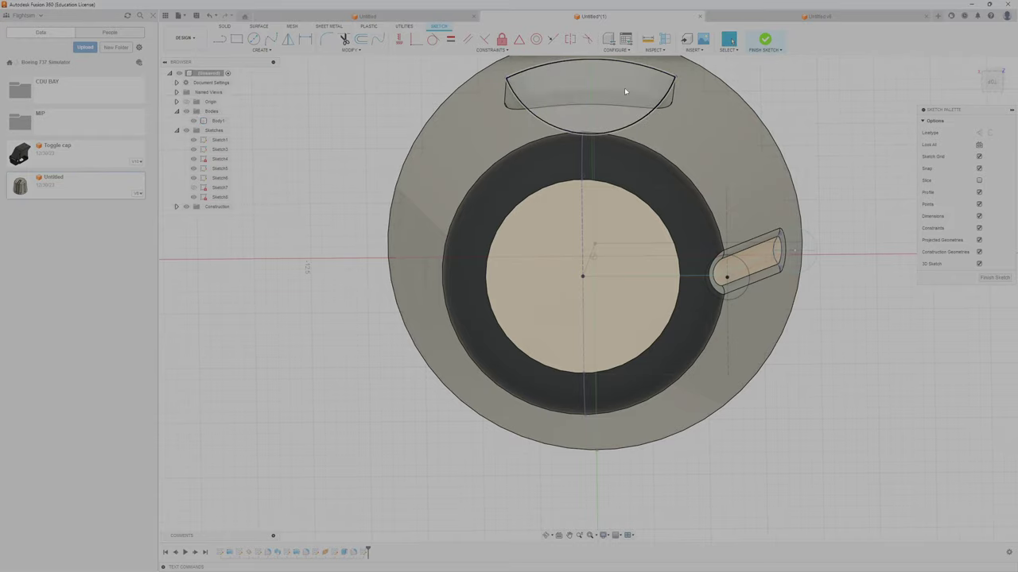
pyautogui.click(254, 39)
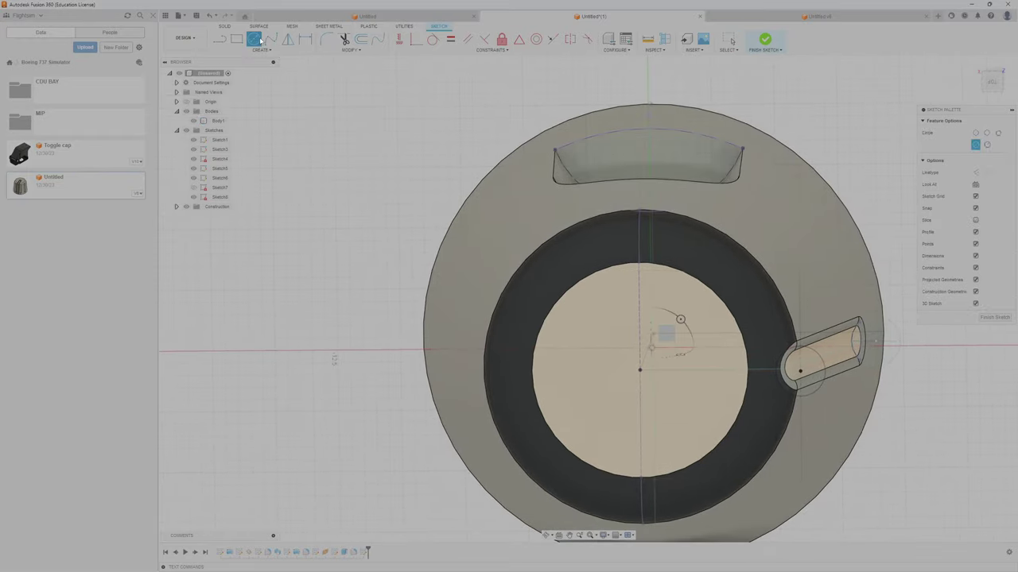
# Step: Draw a 3-point circle through the pocket arc's two ends and bottom, then finish the sketch
pyautogui.click(986, 133)
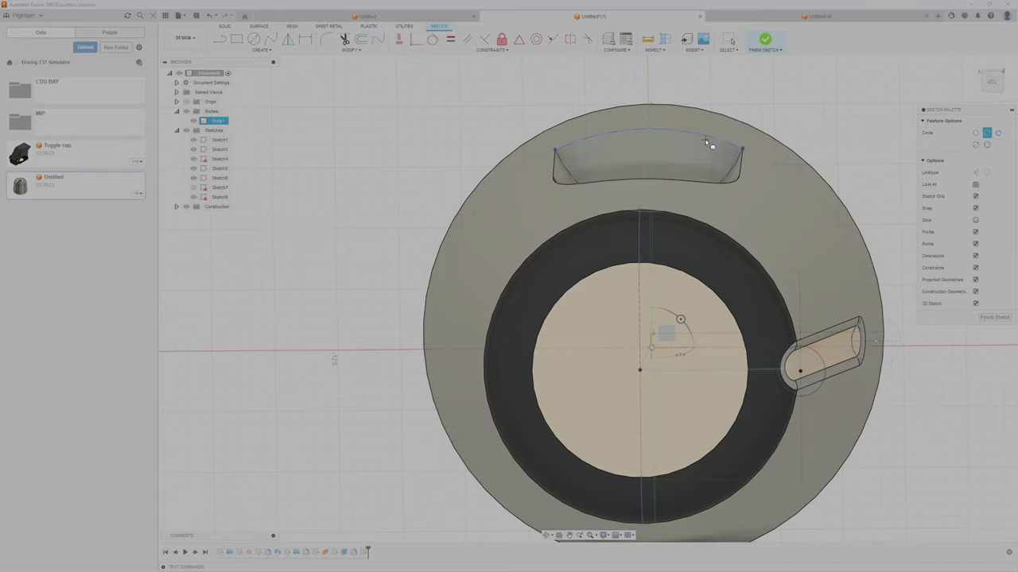
pyautogui.keyDown('shift'); pyautogui.moveTo(706, 147); pyautogui.dragTo(701, 150, button='middle'); pyautogui.keyUp('shift')
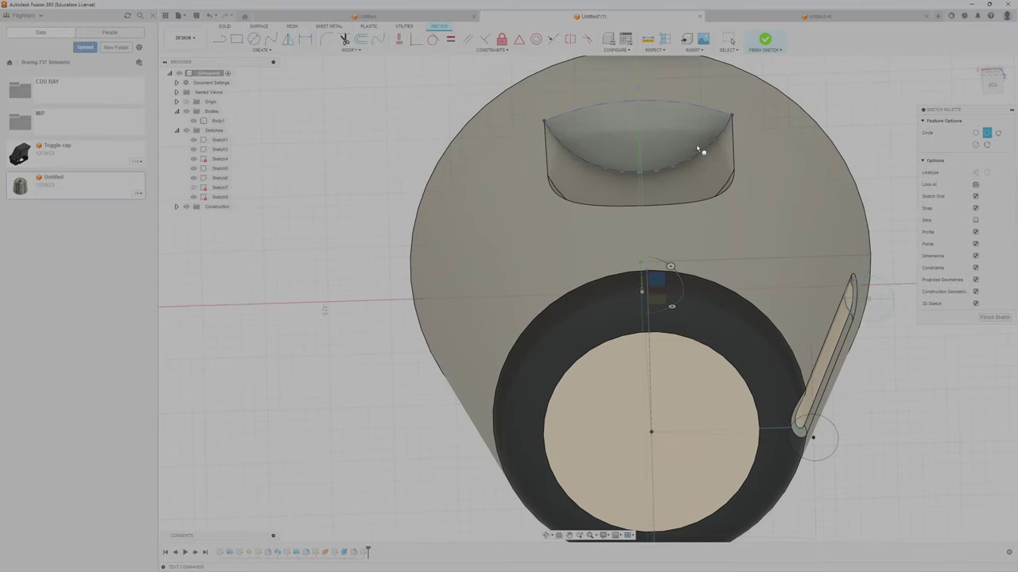
pyautogui.click(545, 125)
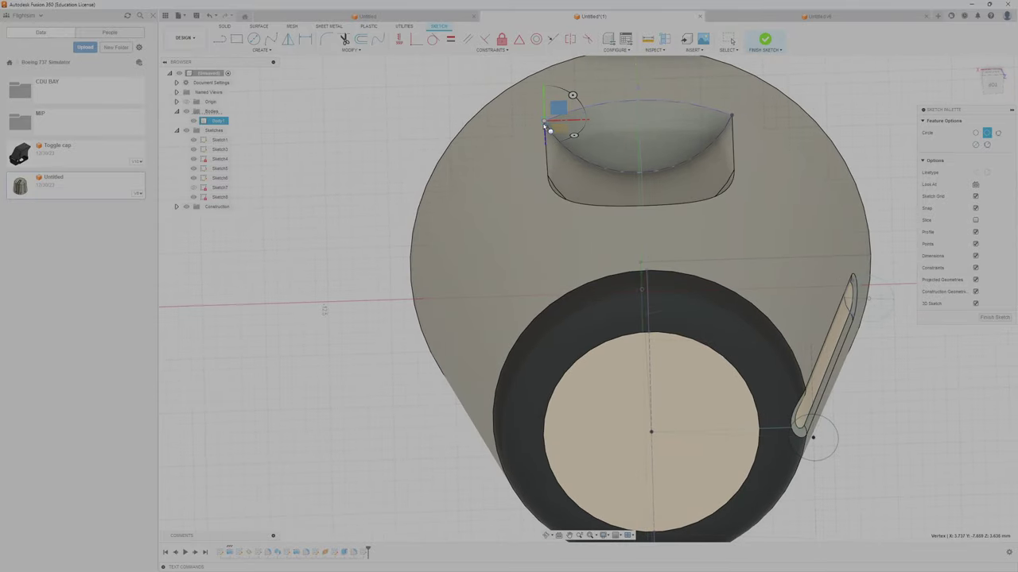
pyautogui.click(731, 116)
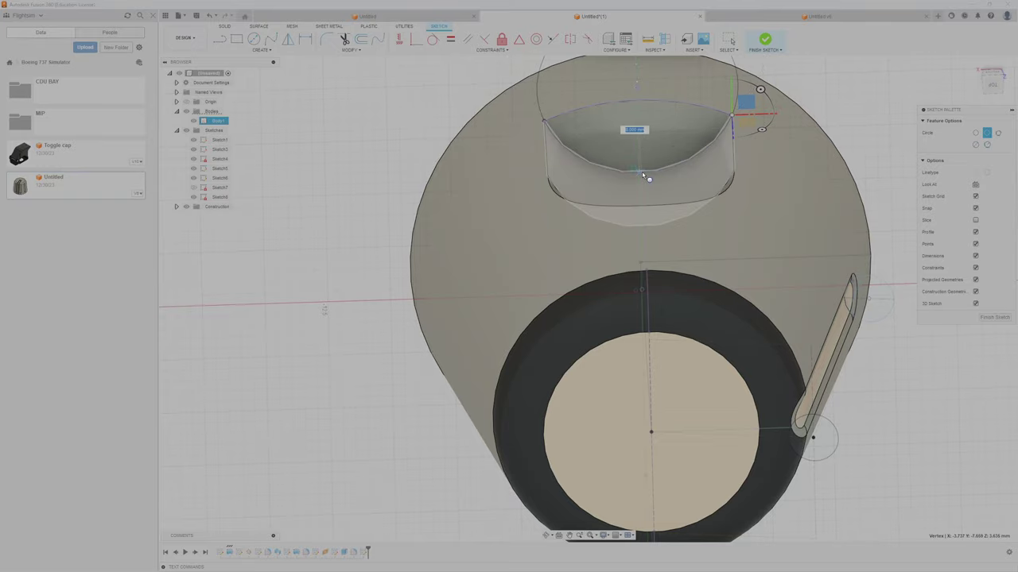
pyautogui.scroll(2, 645, 176)
pyautogui.scroll(2, 644, 180)
pyautogui.scroll(2, 651, 177)
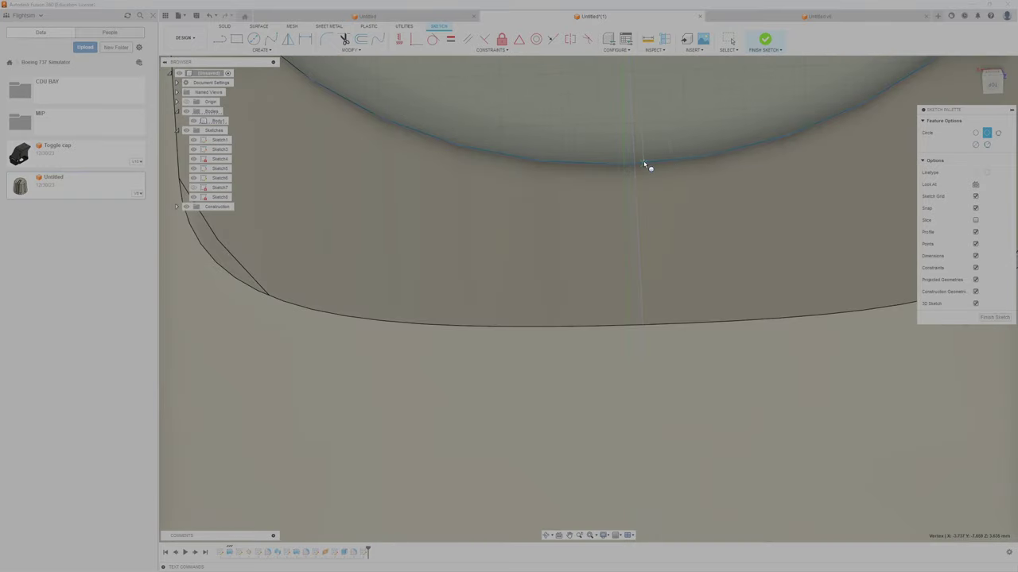
pyautogui.scroll(-3, 651, 165)
pyautogui.scroll(-3, 672, 163)
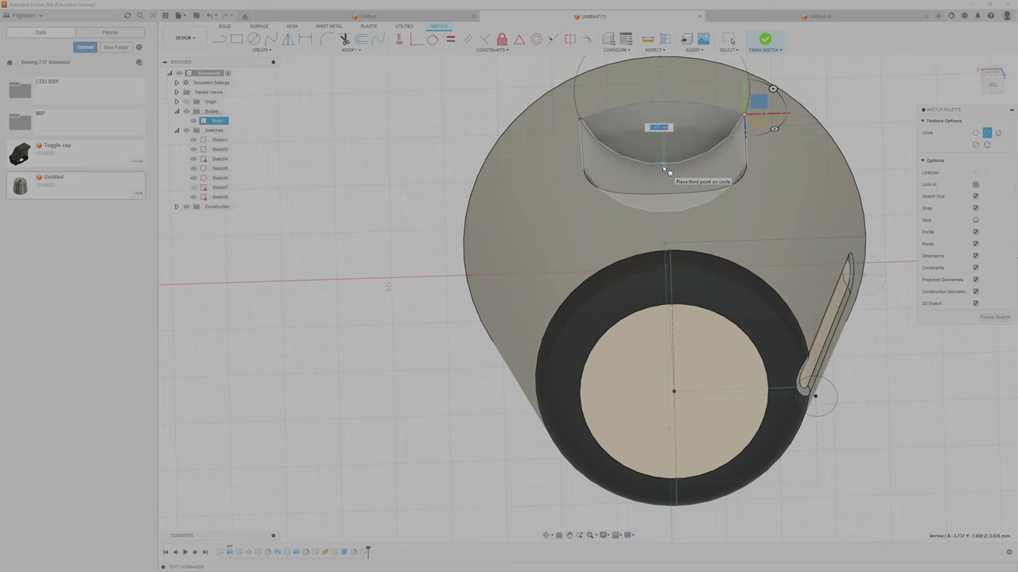
pyautogui.scroll(2, 664, 169)
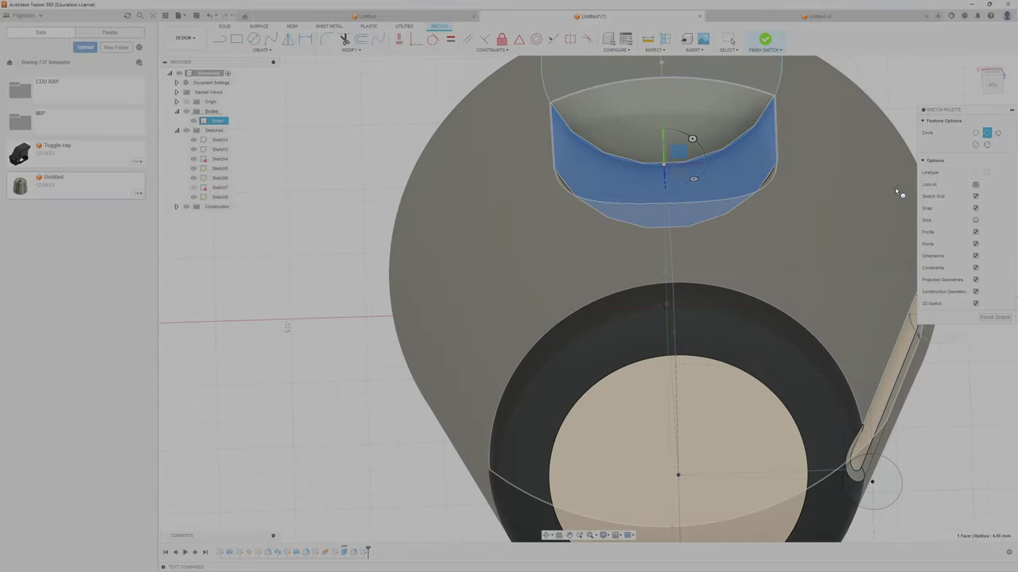
pyautogui.scroll(-2, 795, 159)
pyautogui.scroll(-2, 739, 151)
pyautogui.scroll(-1, 700, 135)
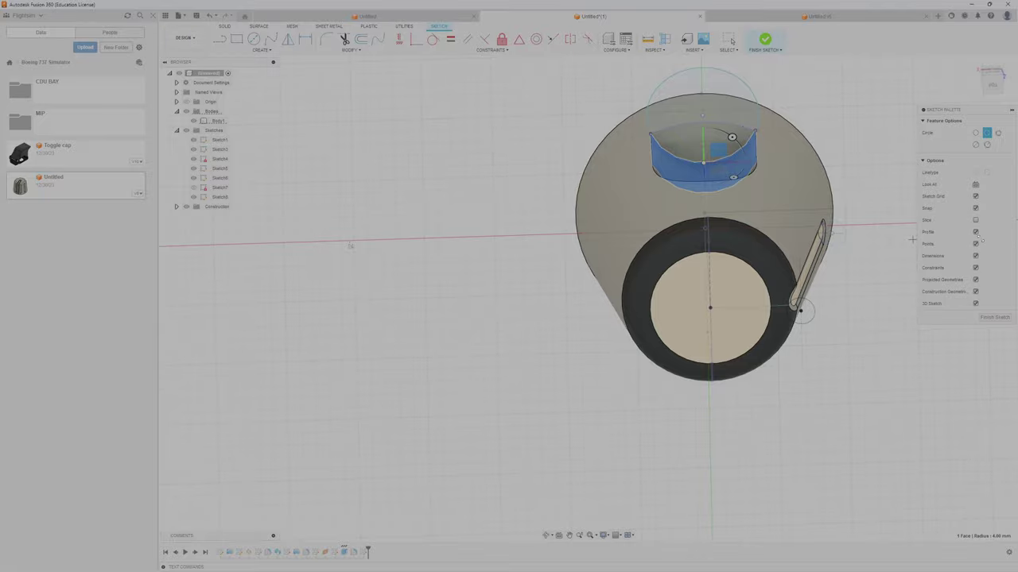
pyautogui.scroll(2, 790, 167)
pyautogui.keyDown('shift'); pyautogui.moveTo(753, 141); pyautogui.dragTo(977, 232, button='middle'); pyautogui.keyUp('shift')
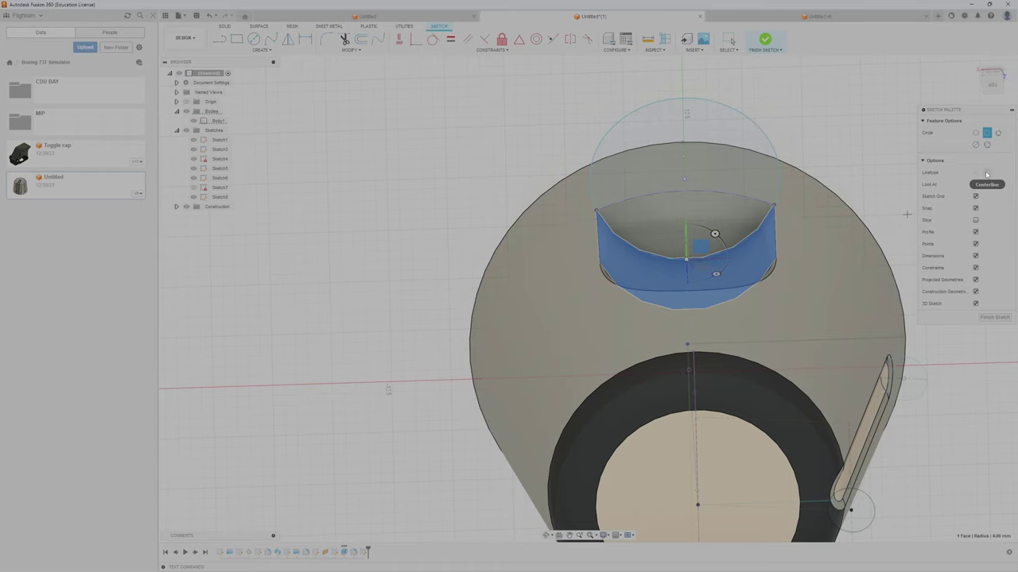
pyautogui.click(994, 318)
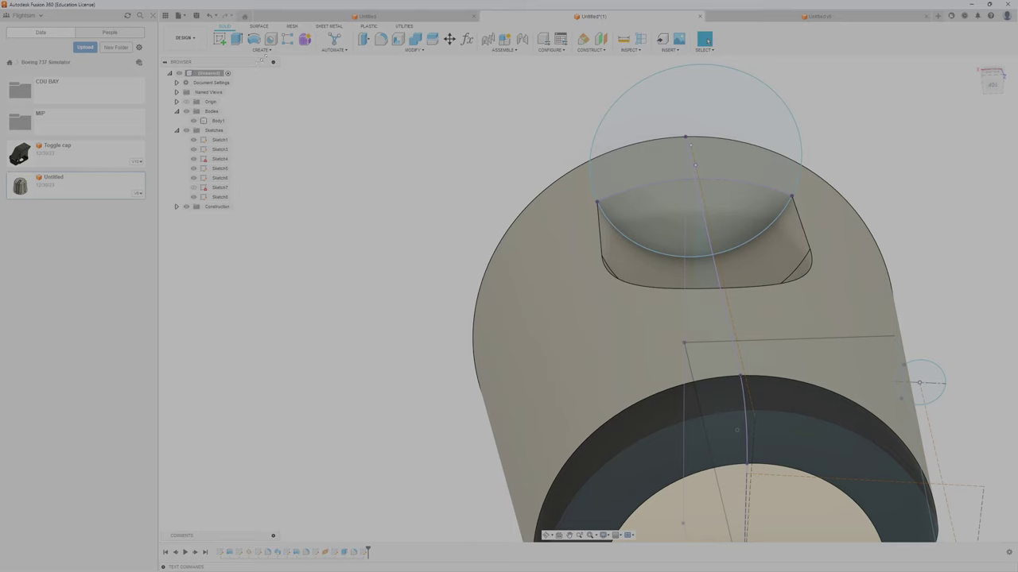
# Step: Attempt a revolve cut on the circle's two profiles, cancel it, and reselect the circle sketch in the timeline
pyautogui.click(268, 50)
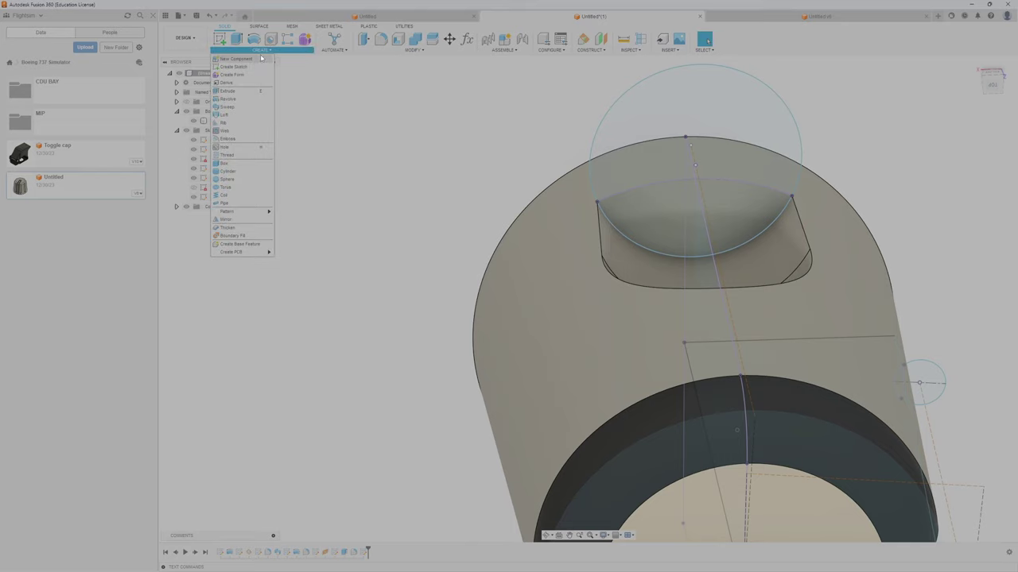
pyautogui.click(245, 103)
pyautogui.click(657, 189)
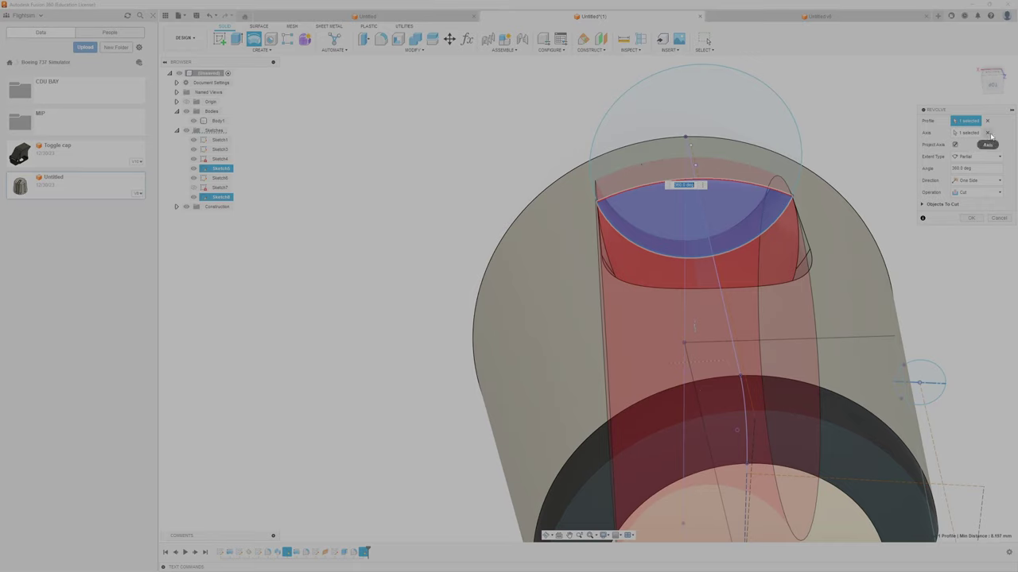
pyautogui.moveTo(989, 135)
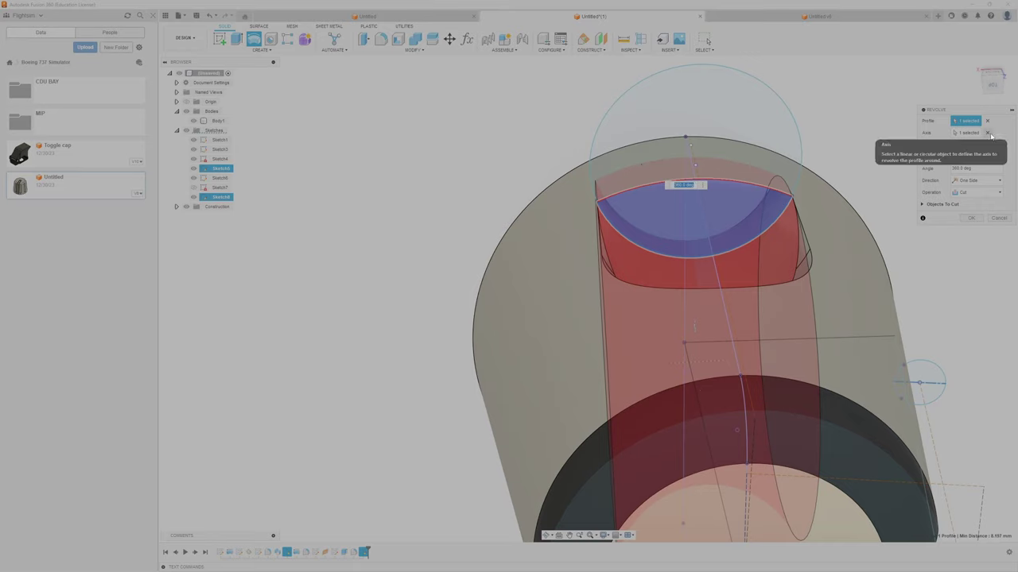
pyautogui.click(987, 133)
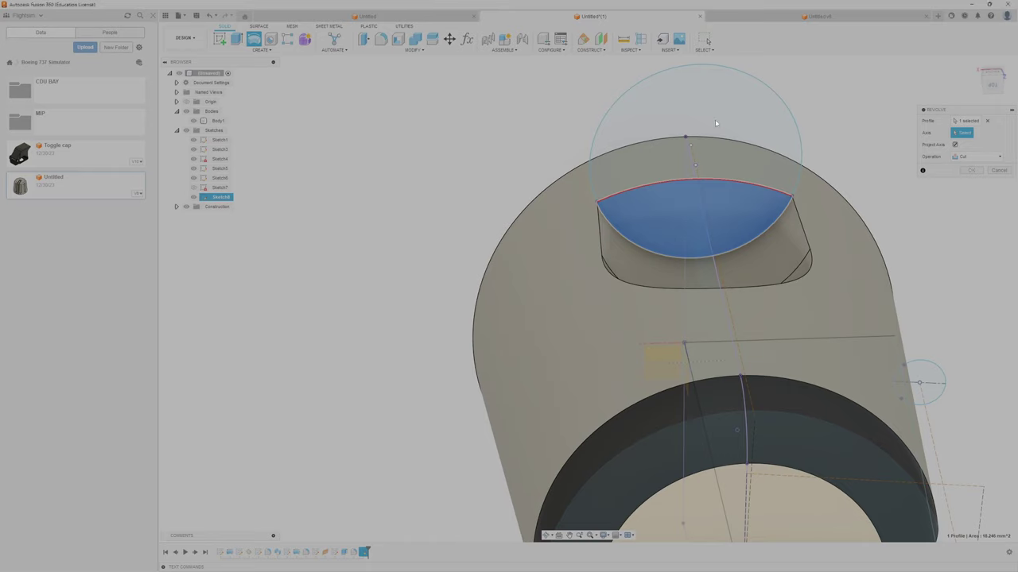
pyautogui.click(964, 120)
pyautogui.click(734, 123)
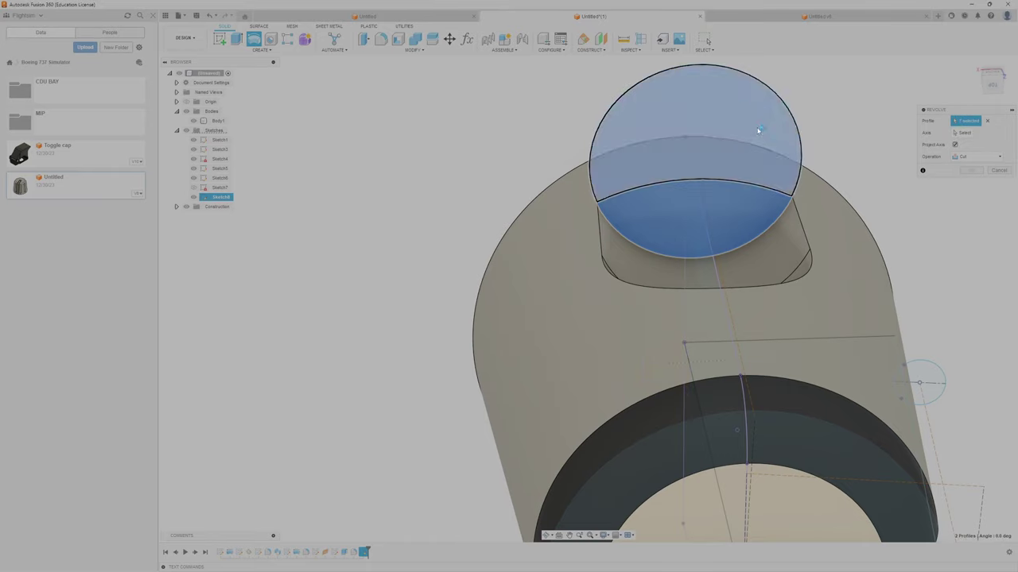
pyautogui.click(964, 132)
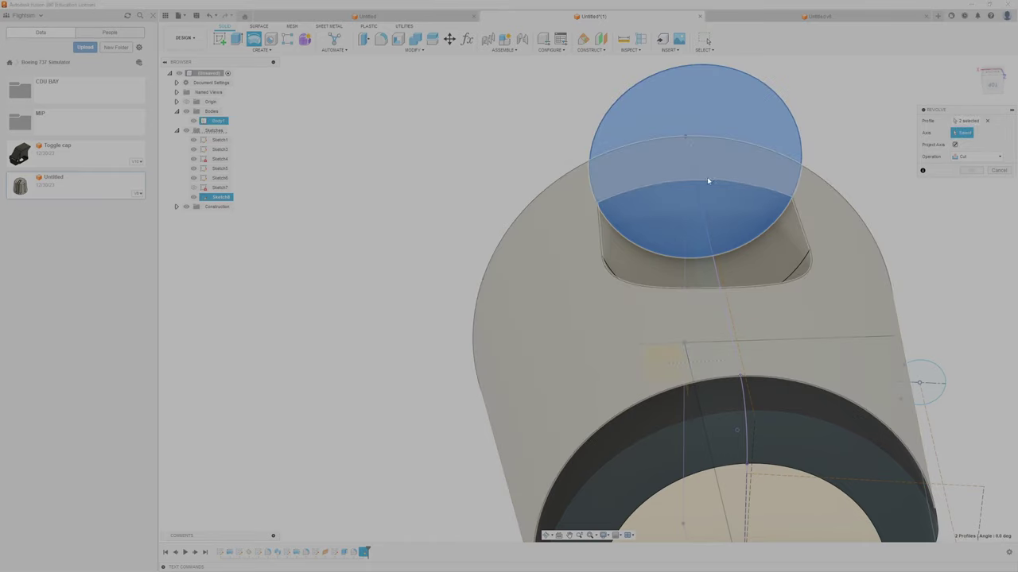
pyautogui.keyDown('shift'); pyautogui.moveTo(721, 220); pyautogui.dragTo(777, 167, button='middle'); pyautogui.keyUp('shift')
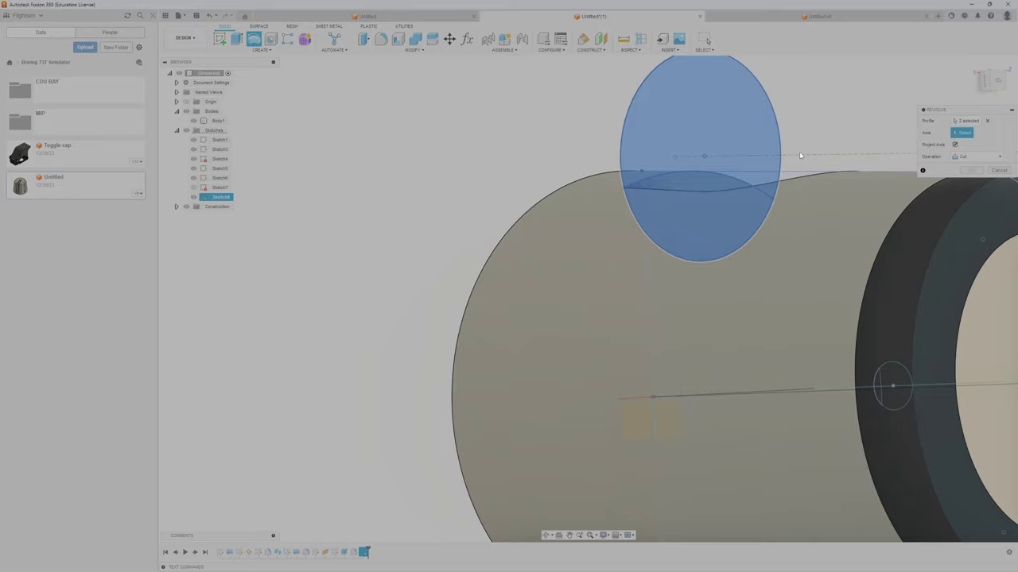
pyautogui.click(998, 170)
pyautogui.moveTo(738, 110)
pyautogui.keyDown('shift'); pyautogui.mouseDown(button='middle')
pyautogui.moveTo(814, 159)
pyautogui.moveTo(763, 183)
pyautogui.mouseUp(button='middle'); pyautogui.keyUp('shift')
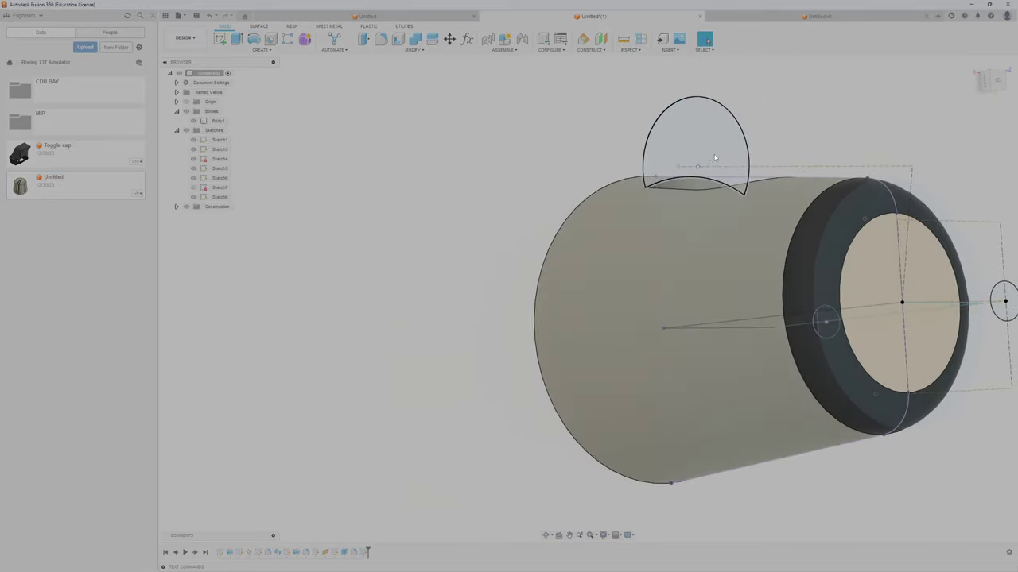
pyautogui.rightClick(364, 551)
# Step: Add a vertical centerline from the pocket arc's midpoint to the circle's top, then finish the sketch
pyautogui.click(381, 471)
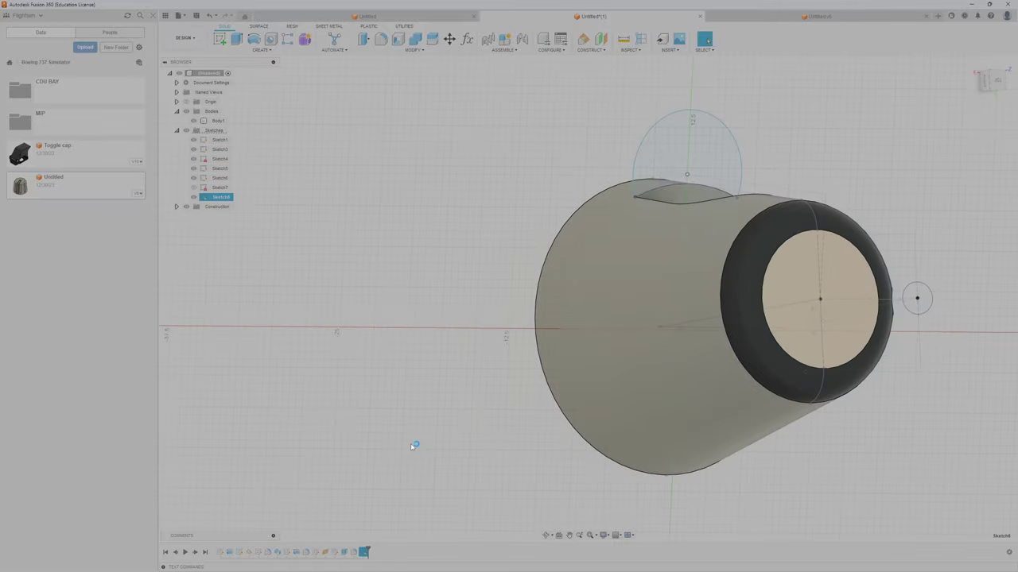
pyautogui.scroll(5, 612, 231)
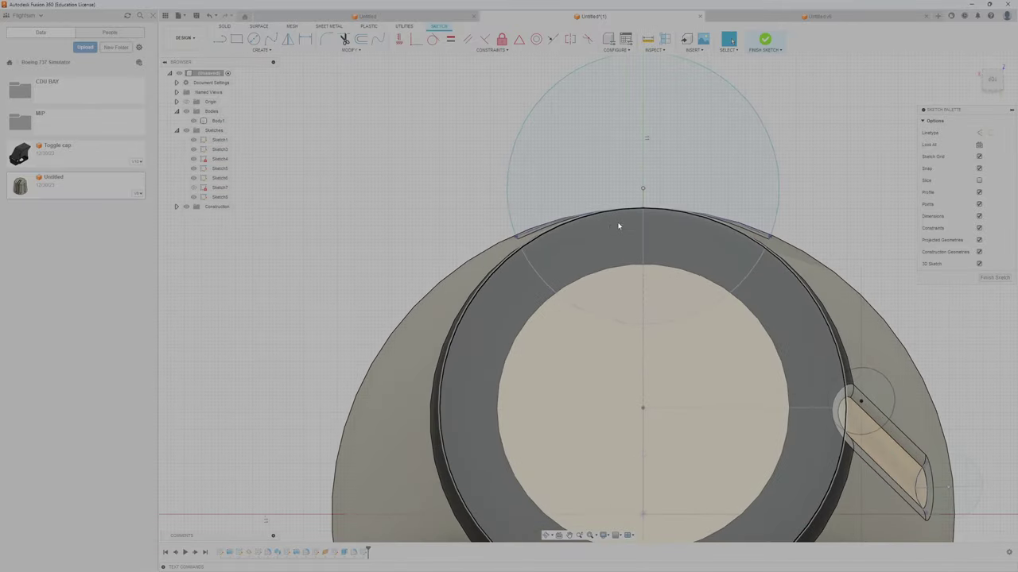
pyautogui.keyDown('shift'); pyautogui.moveTo(647, 188); pyautogui.dragTo(651, 210, button='middle'); pyautogui.keyUp('shift')
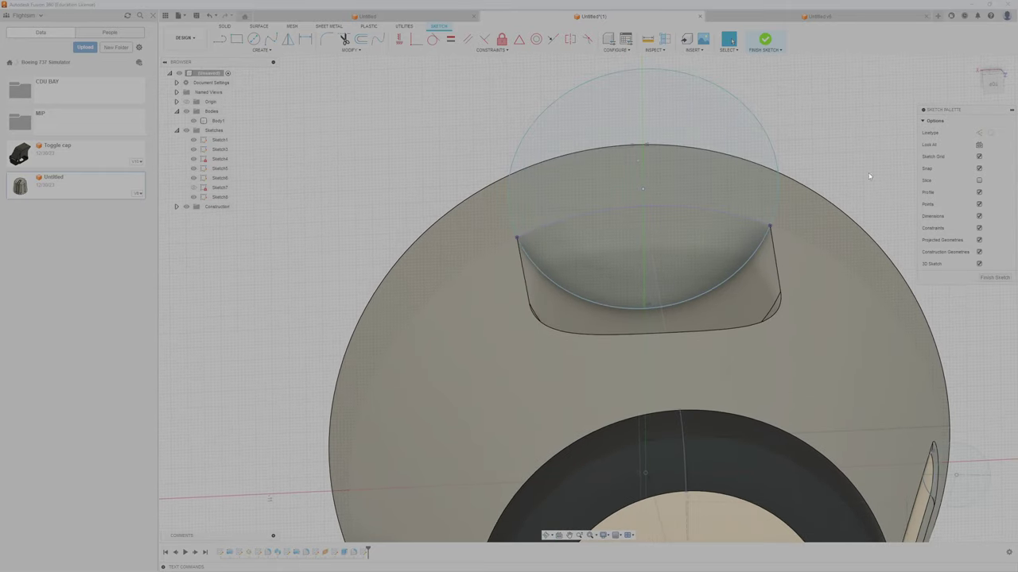
pyautogui.press('l')
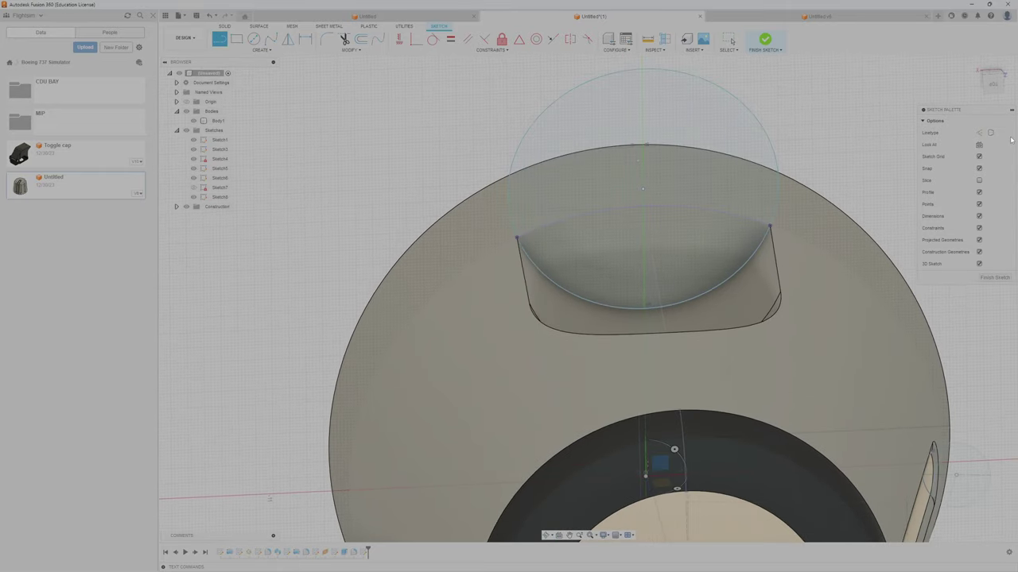
pyautogui.click(993, 134)
pyautogui.click(650, 304)
pyautogui.scroll(3, 648, 306)
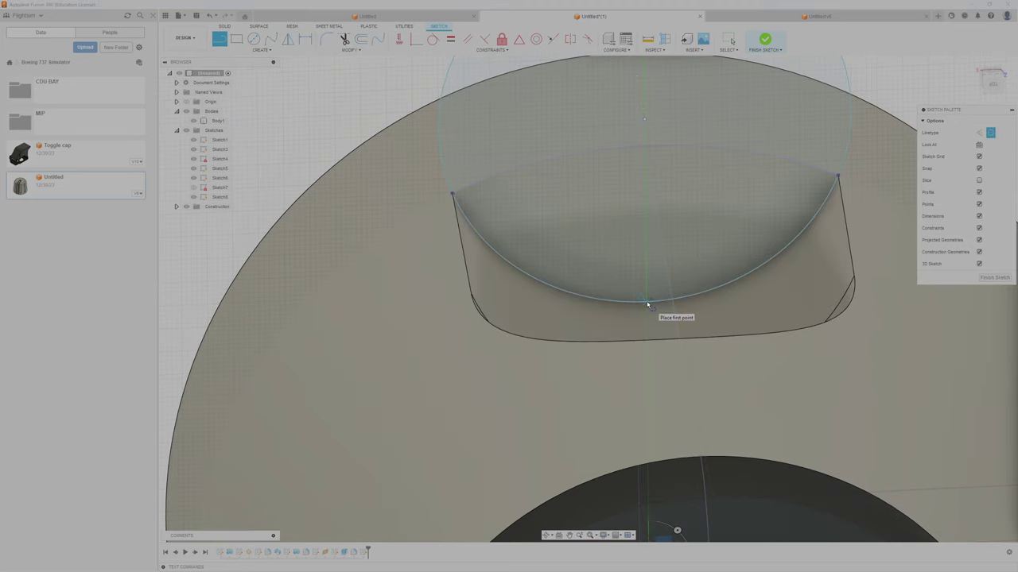
pyautogui.click(648, 304)
pyautogui.moveTo(647, 305)
pyautogui.keyDown('shift'); pyautogui.mouseDown(button='middle')
pyautogui.moveTo(644, 143)
pyautogui.moveTo(632, 155)
pyautogui.mouseUp(button='middle'); pyautogui.keyUp('shift')
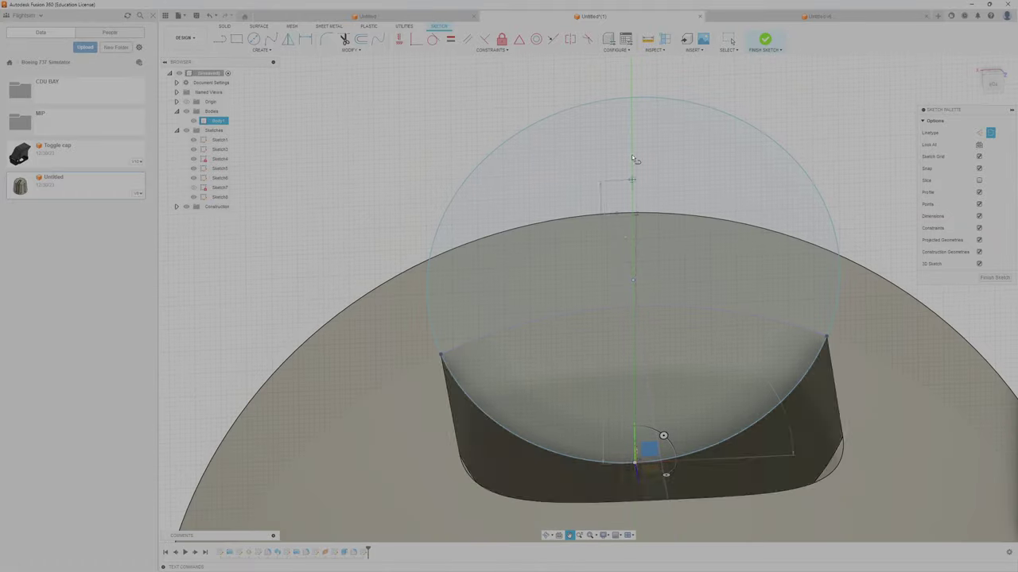
pyautogui.click(630, 99)
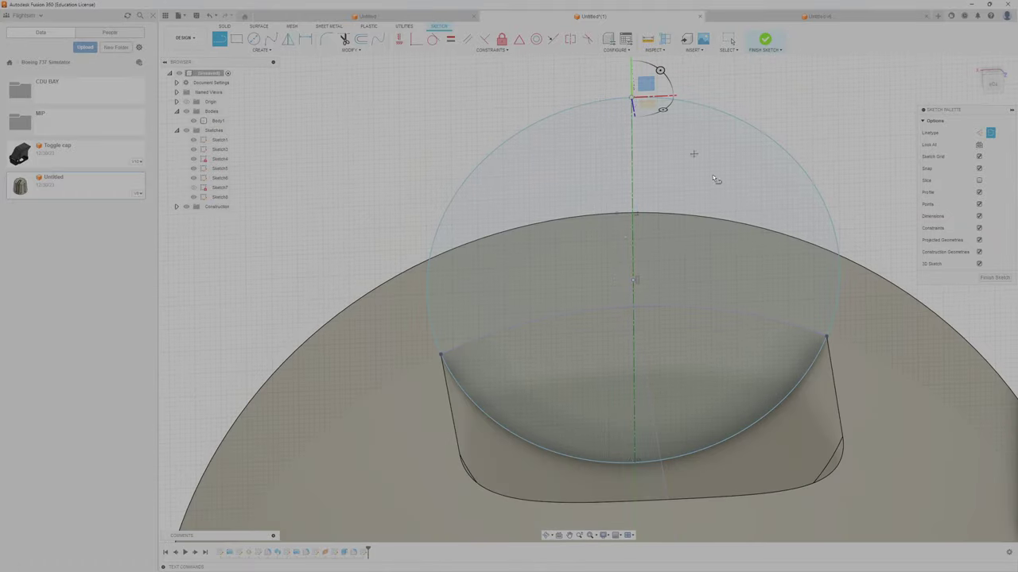
pyautogui.click(1000, 280)
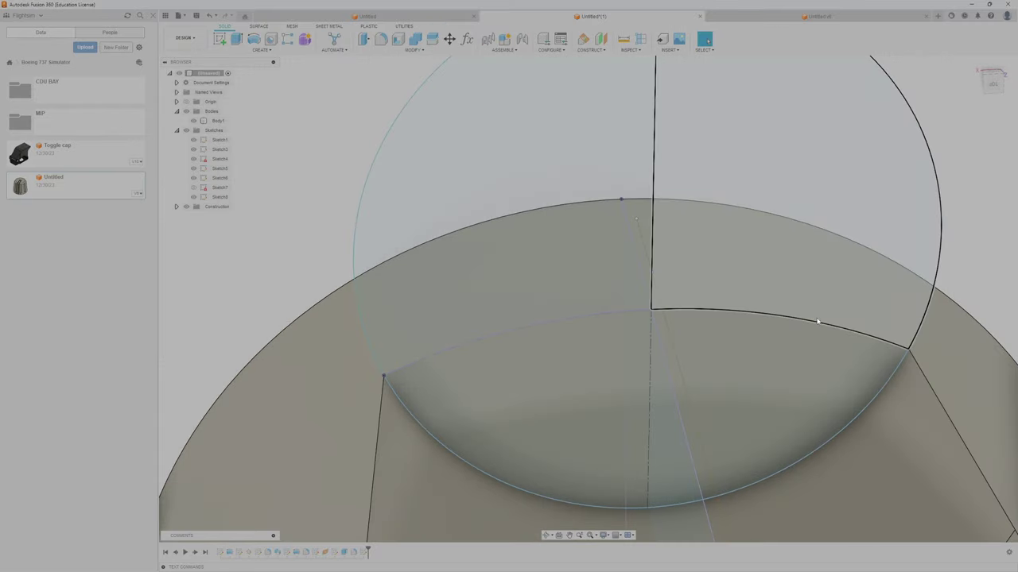
# Step: Revolve-cut both half-circle profiles 360° around the centerline into the knob's side
pyautogui.scroll(6, 815, 294)
pyautogui.keyDown('shift'); pyautogui.moveTo(821, 258); pyautogui.dragTo(945, 111, button='middle'); pyautogui.keyUp('shift')
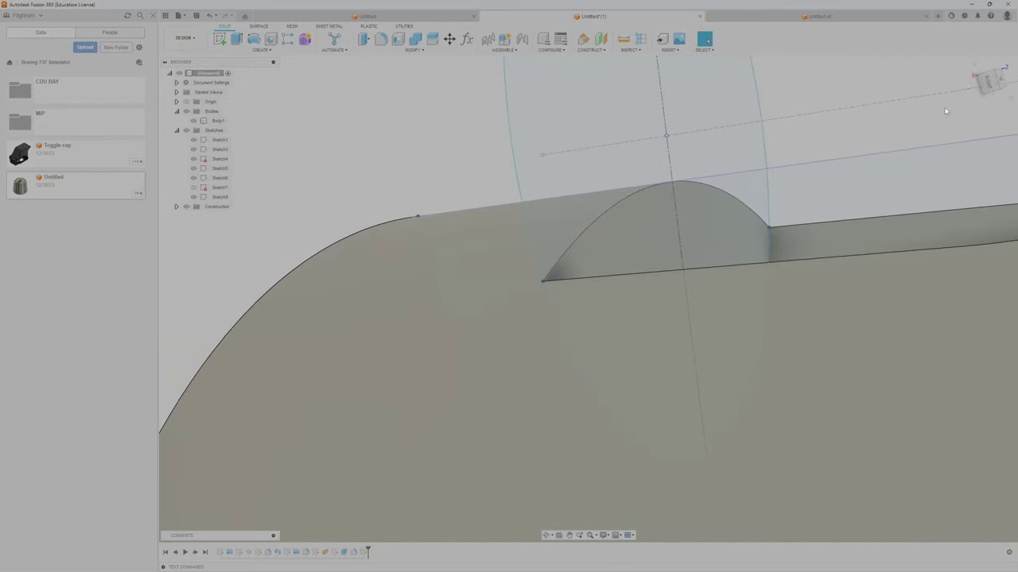
pyautogui.click(975, 67)
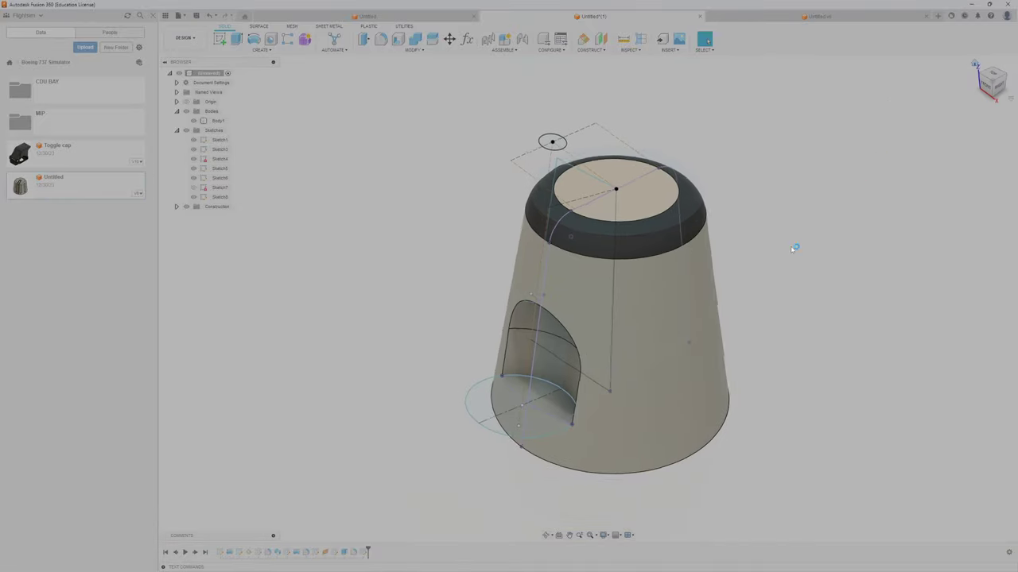
pyautogui.scroll(3, 477, 358)
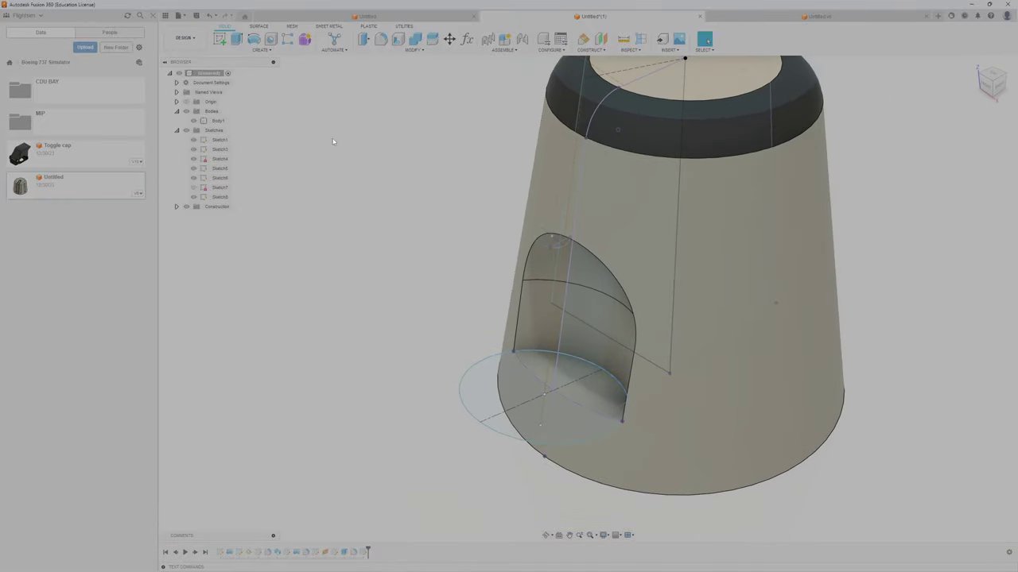
pyautogui.click(259, 50)
pyautogui.click(246, 96)
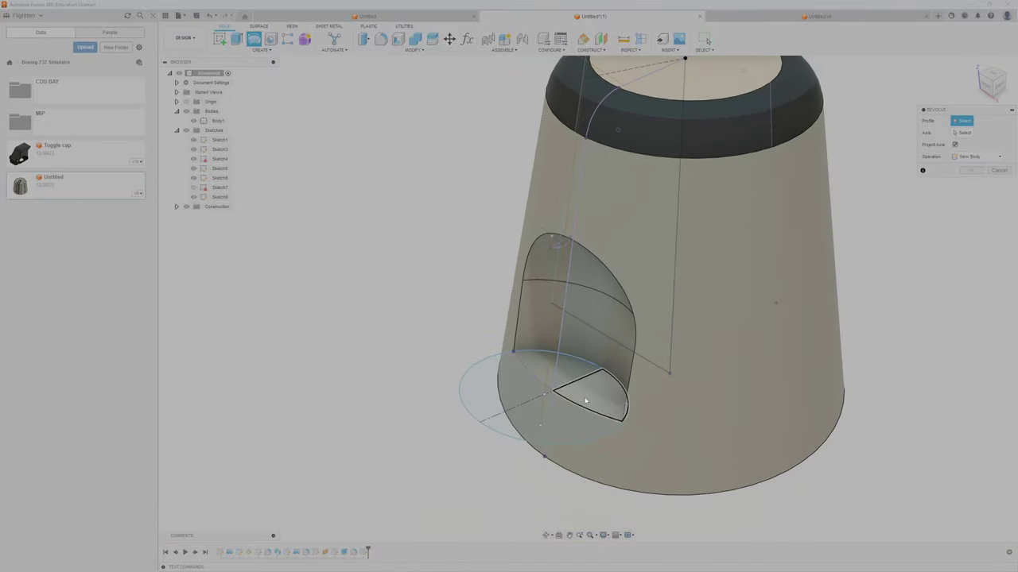
pyautogui.click(588, 401)
pyautogui.click(569, 426)
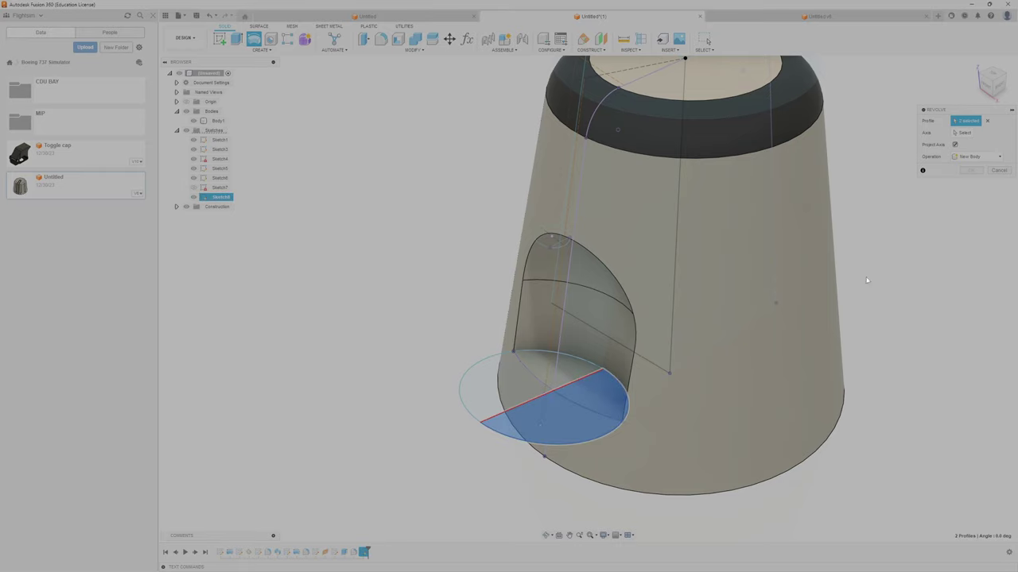
pyautogui.click(962, 133)
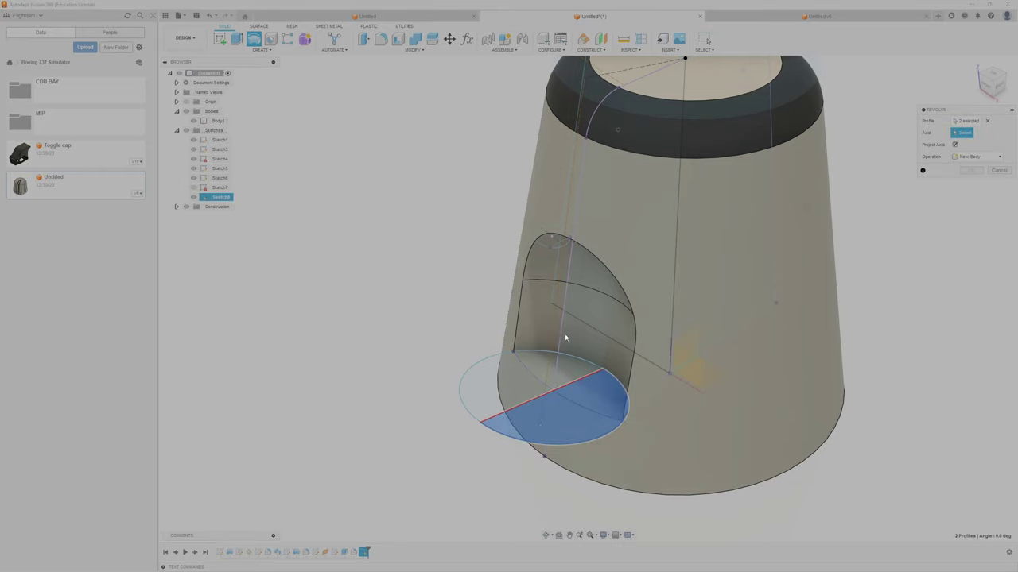
pyautogui.click(578, 383)
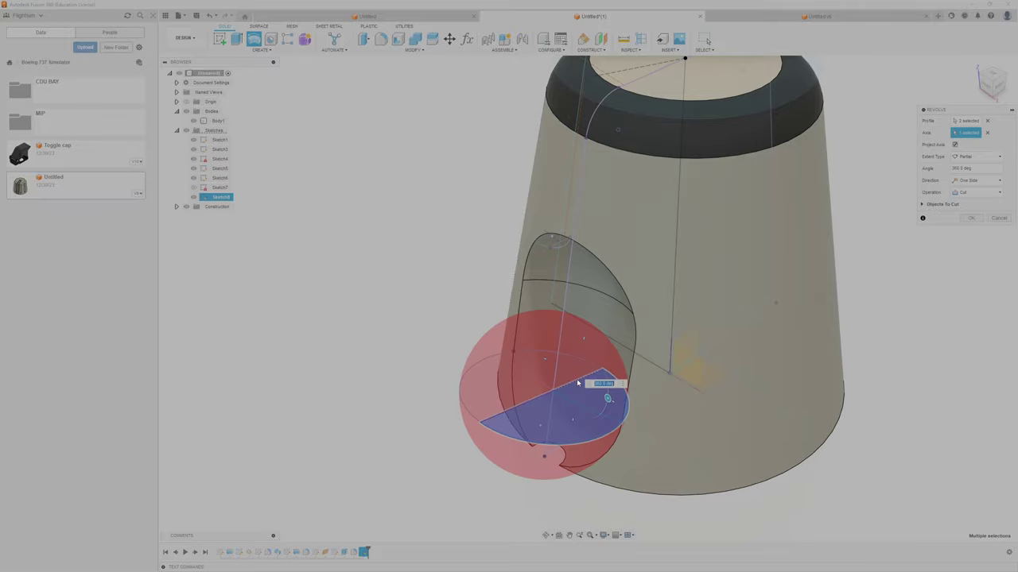
pyautogui.moveTo(672, 424)
pyautogui.mouseDown(button='middle')
pyautogui.moveTo(645, 347)
pyautogui.moveTo(732, 329)
pyautogui.moveTo(711, 250)
pyautogui.moveTo(688, 329)
pyautogui.moveTo(697, 319)
pyautogui.mouseUp(button='middle')
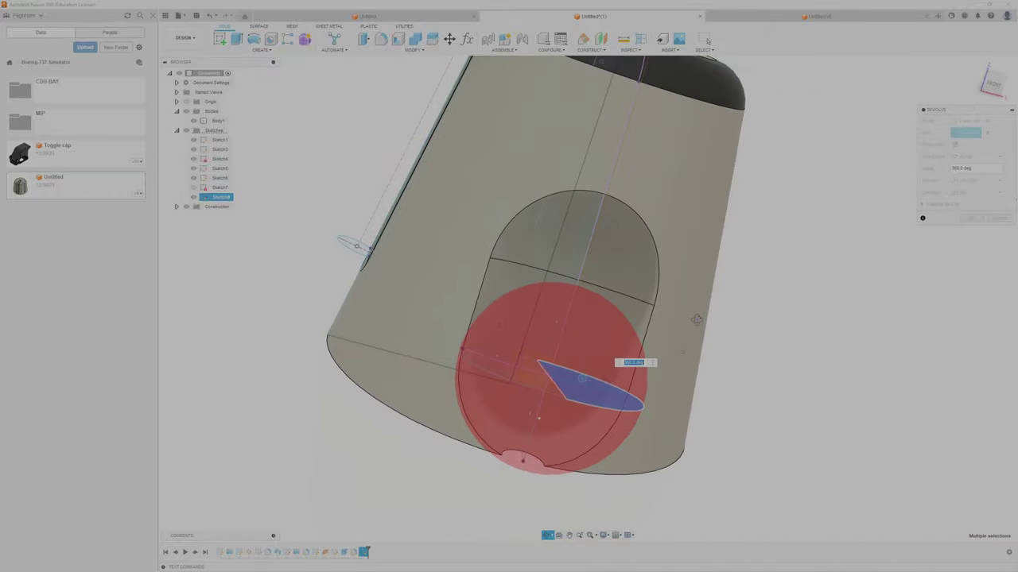
pyautogui.click(973, 218)
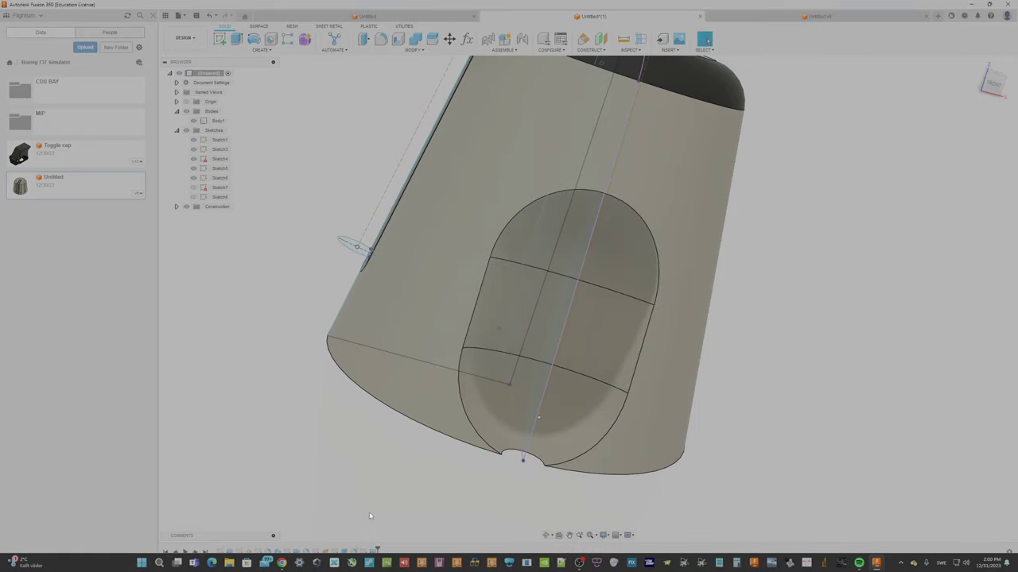
# Step: Edit the plane-along-path feature to slide the pocket's sketch plane higher, then inspect the pocket
pyautogui.rightClick(327, 551)
pyautogui.click(362, 474)
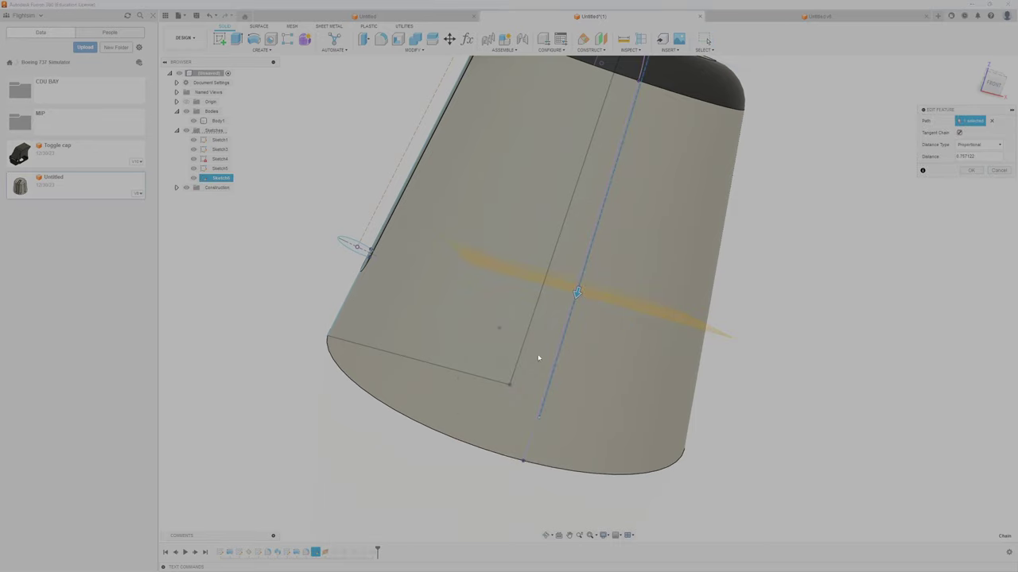
pyautogui.moveTo(577, 291); pyautogui.dragTo(590, 247)
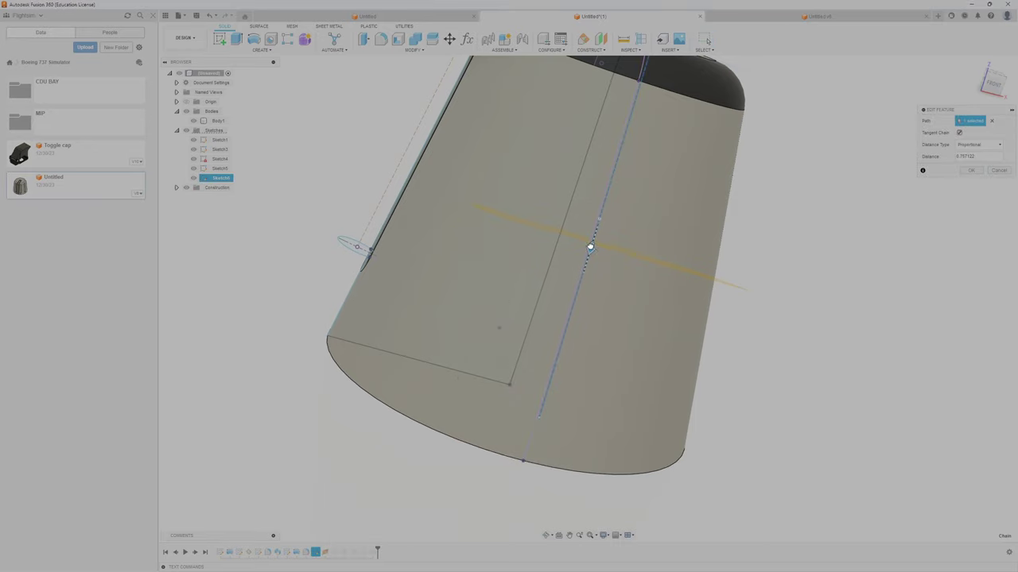
pyautogui.click(978, 170)
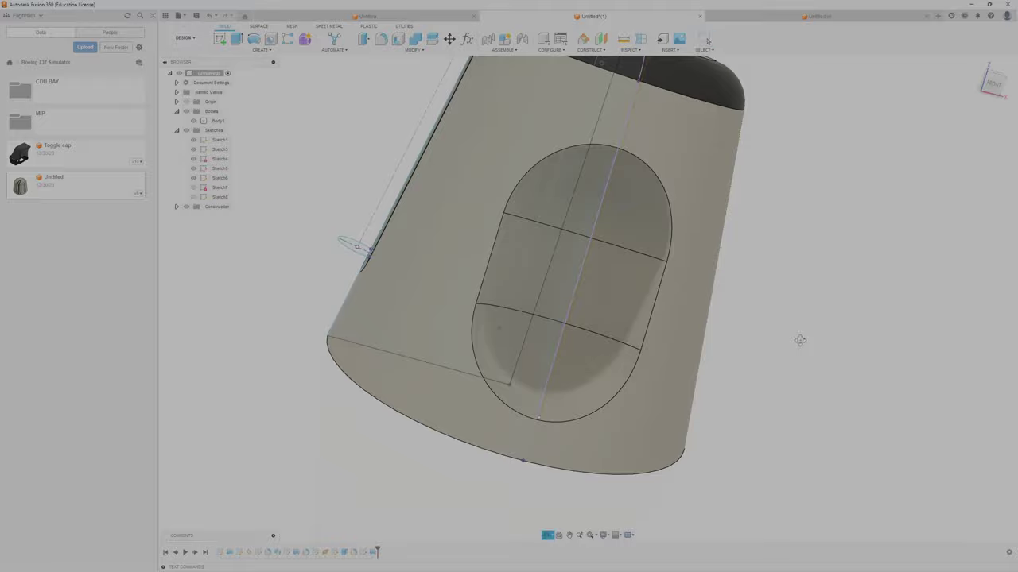
pyautogui.moveTo(800, 340)
pyautogui.mouseDown()
pyautogui.moveTo(795, 289)
pyautogui.moveTo(806, 334)
pyautogui.moveTo(850, 295)
pyautogui.moveTo(795, 316)
pyautogui.moveTo(795, 341)
pyautogui.mouseUp()
pyautogui.press('Escape')
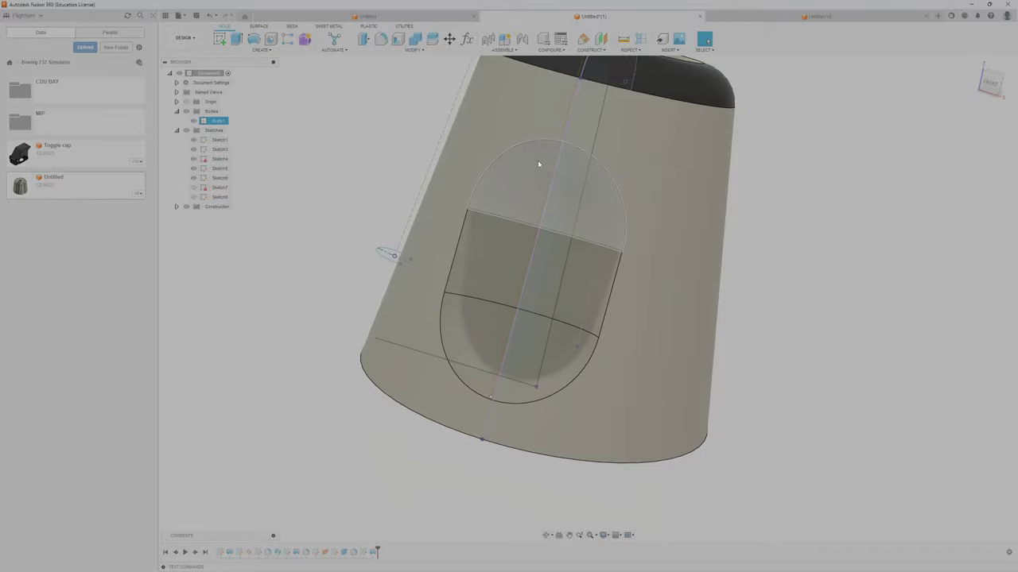
pyautogui.moveTo(513, 196)
pyautogui.keyDown('shift'); pyautogui.mouseDown(button='middle')
pyautogui.moveTo(530, 193)
pyautogui.moveTo(497, 194)
pyautogui.moveTo(510, 233)
pyautogui.moveTo(549, 266)
pyautogui.mouseUp(button='middle'); pyautogui.keyUp('shift')
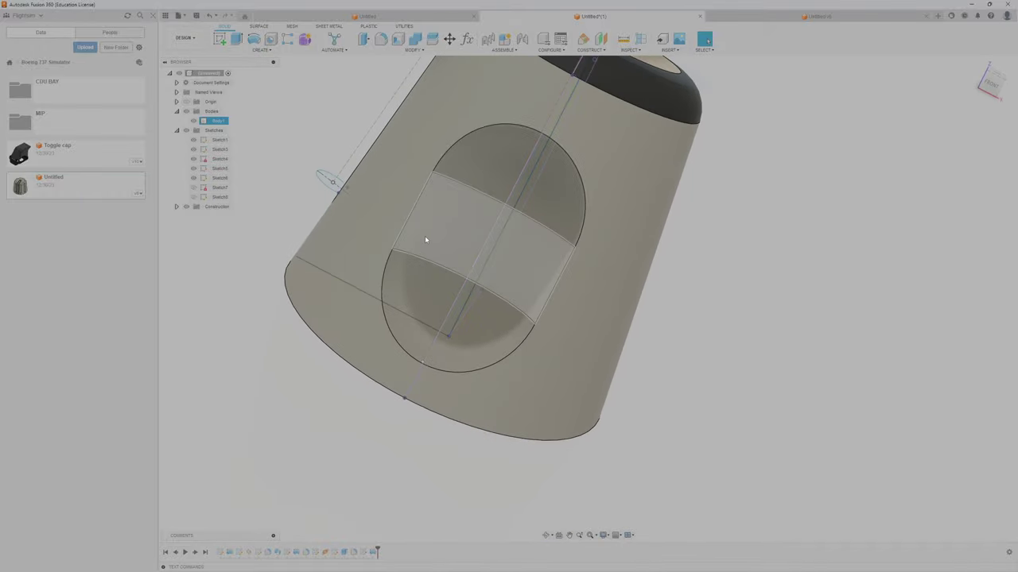
pyautogui.click(271, 51)
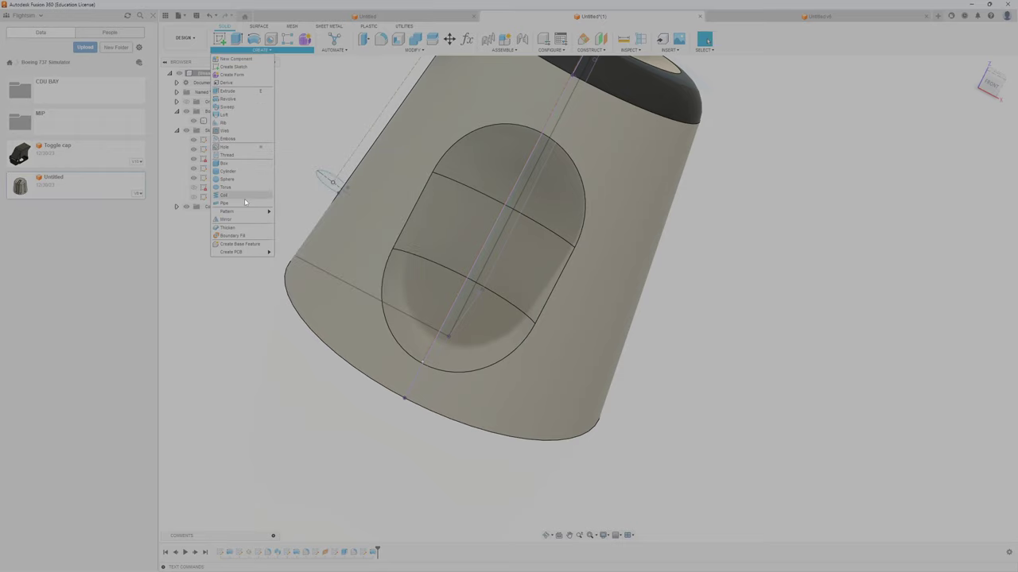
# Step: Start a circular pattern of Features and select the pocket cut to repeat
pyautogui.moveTo(230, 211)
pyautogui.click(288, 227)
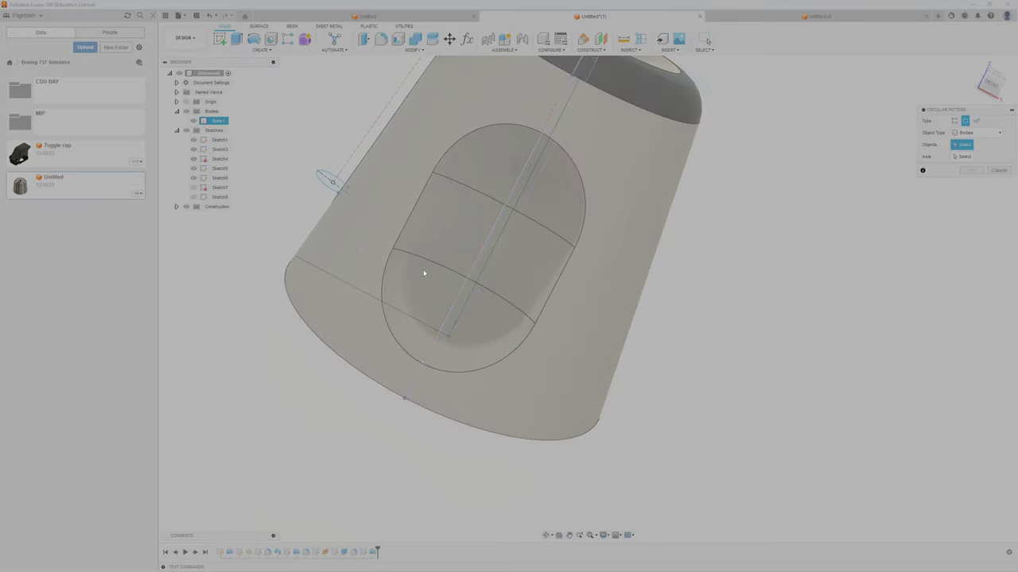
pyautogui.click(979, 133)
pyautogui.click(973, 159)
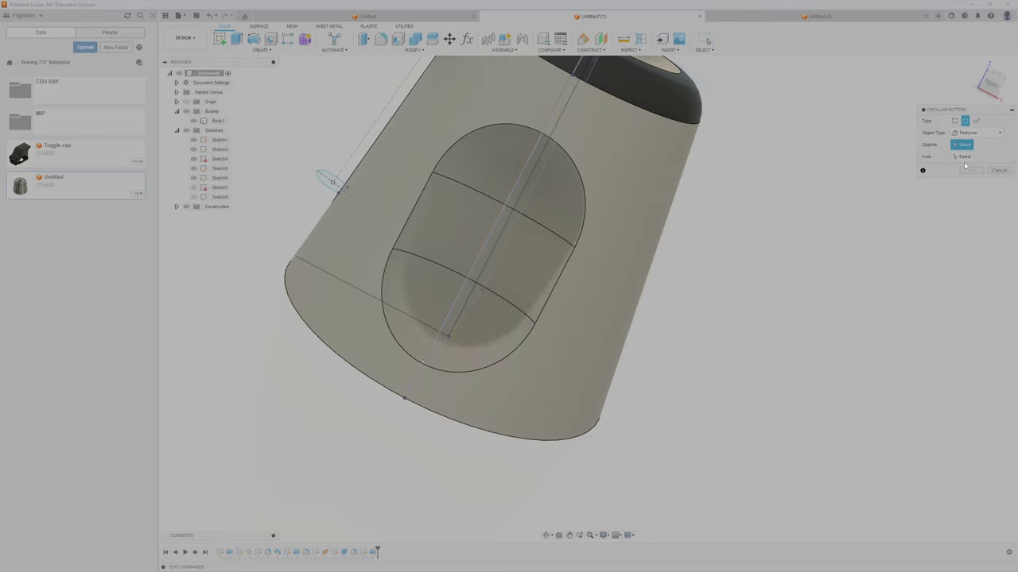
pyautogui.click(564, 211)
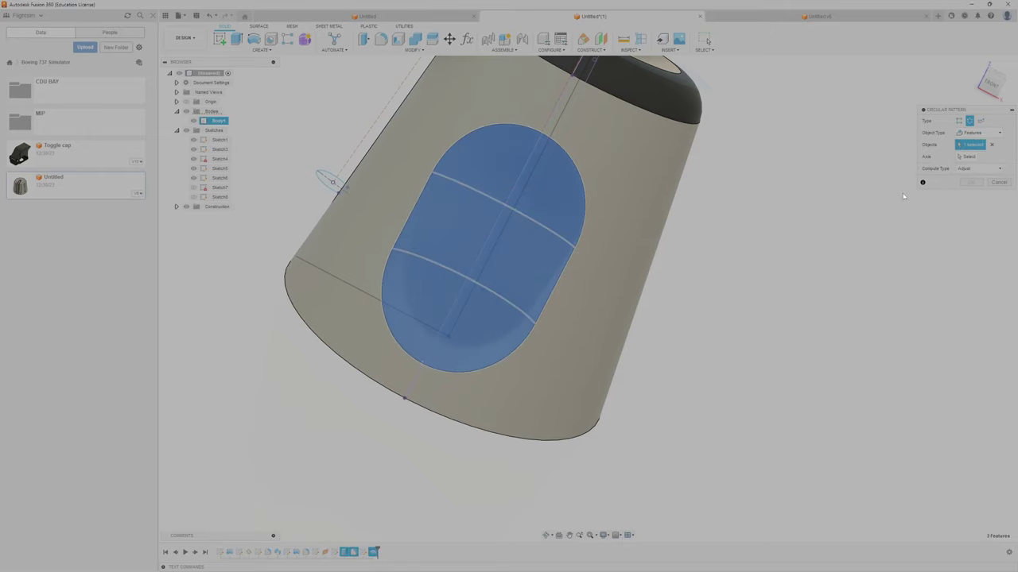
# Step: Orbit to the bottom face and set the knob's central edge as the pattern axis
pyautogui.scroll(-1, 771, 213)
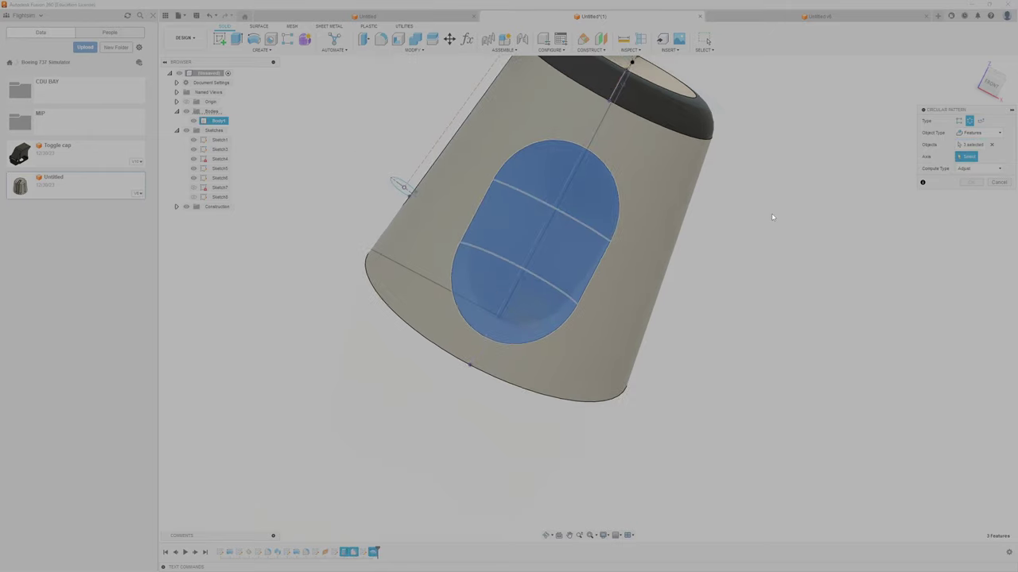
pyautogui.scroll(-2, 769, 218)
pyautogui.scroll(-1, 756, 246)
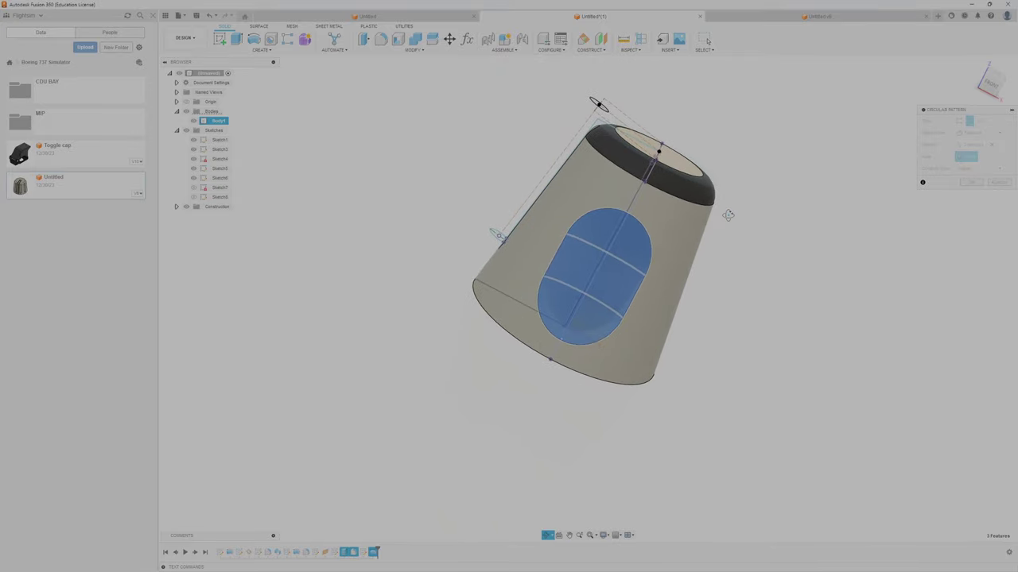
pyautogui.moveTo(727, 215)
pyautogui.keyDown('shift'); pyautogui.mouseDown(button='middle')
pyautogui.moveTo(732, 173)
pyautogui.moveTo(565, 329)
pyautogui.mouseUp(button='middle'); pyautogui.keyUp('shift')
pyautogui.click(565, 327)
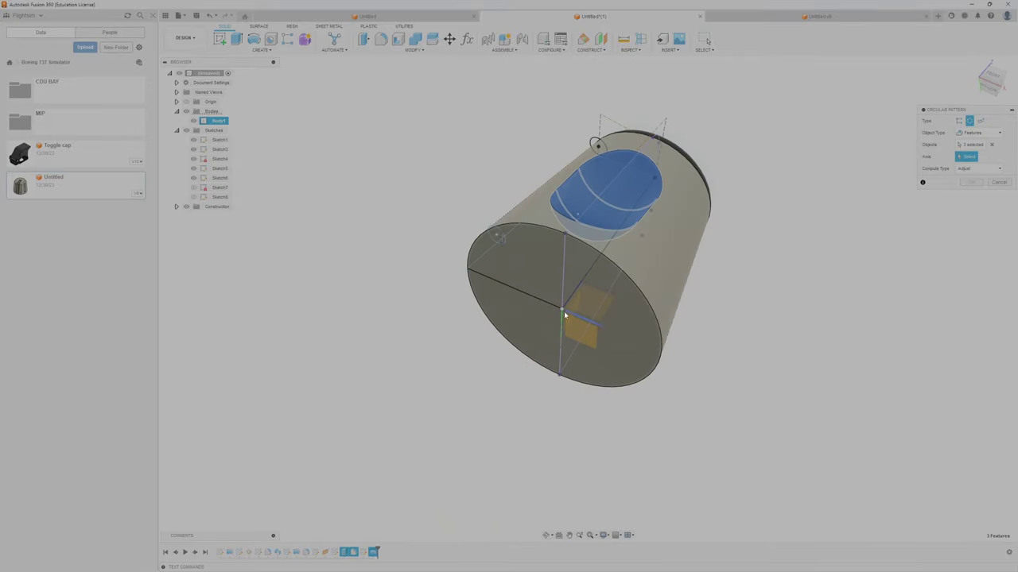
pyautogui.click(564, 307)
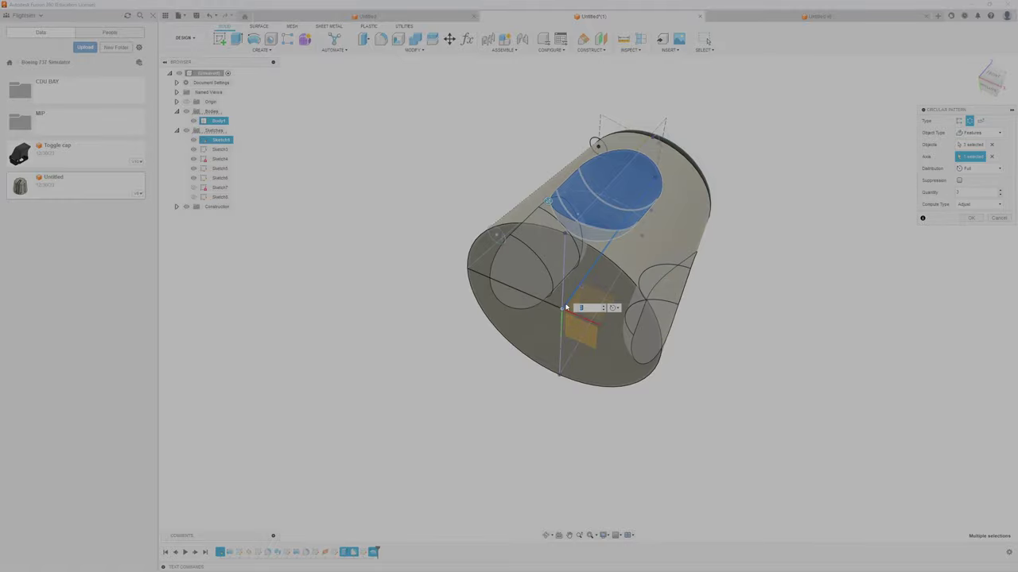
# Step: Try pattern quantities 4 and 3, keep 3, and reopen the Distribution options to pick Partial
pyautogui.moveTo(736, 290)
pyautogui.keyDown('shift'); pyautogui.mouseDown(button='middle')
pyautogui.moveTo(752, 278)
pyautogui.moveTo(744, 195)
pyautogui.moveTo(774, 95)
pyautogui.moveTo(800, 118)
pyautogui.moveTo(826, 109)
pyautogui.moveTo(837, 89)
pyautogui.moveTo(774, 123)
pyautogui.moveTo(795, 64)
pyautogui.moveTo(808, 82)
pyautogui.moveTo(812, 124)
pyautogui.moveTo(713, 359)
pyautogui.moveTo(643, 249)
pyautogui.moveTo(669, 310)
pyautogui.moveTo(636, 302)
pyautogui.mouseUp(button='middle'); pyautogui.keyUp('shift')
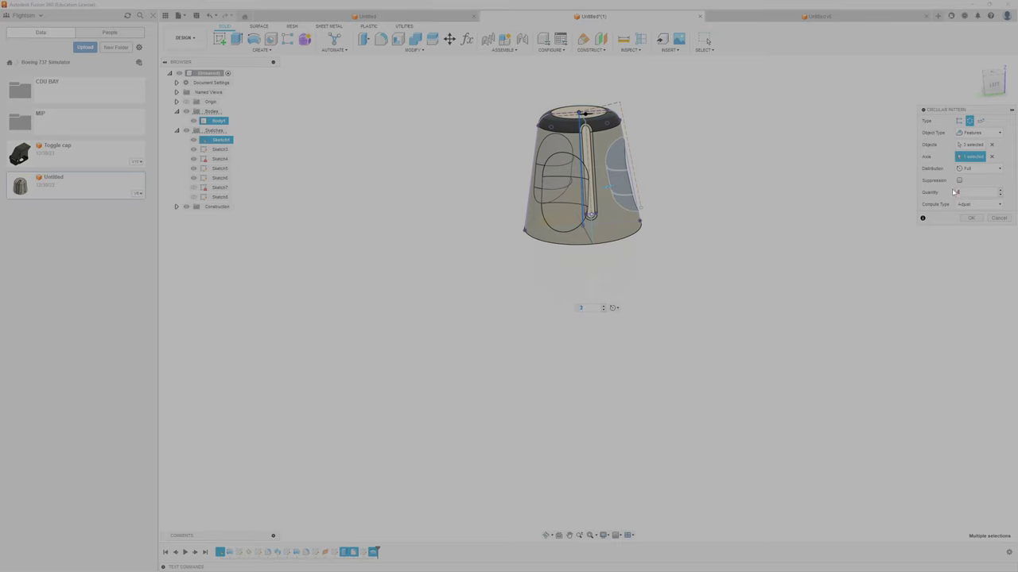
pyautogui.write('4')
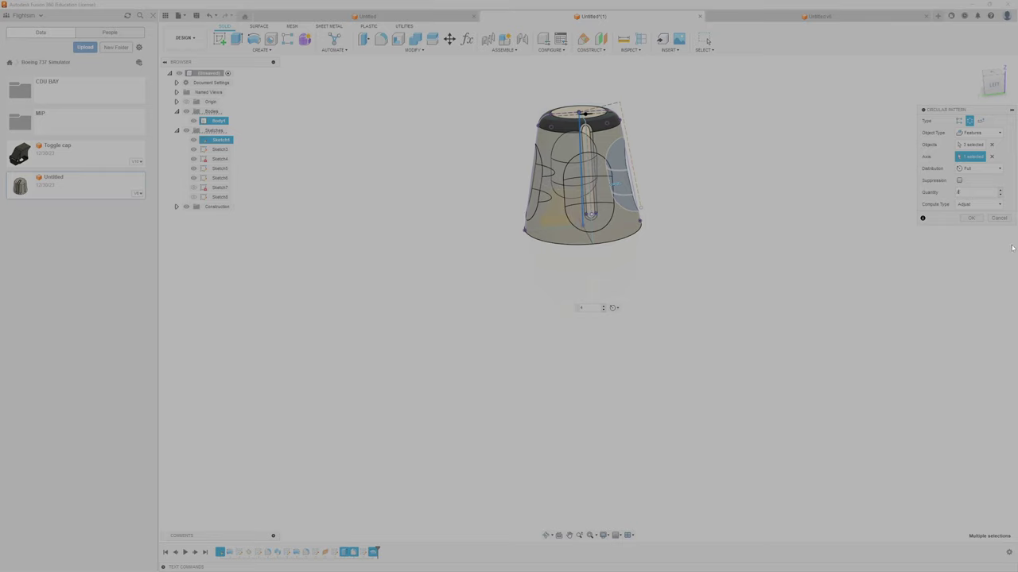
pyautogui.write('3')
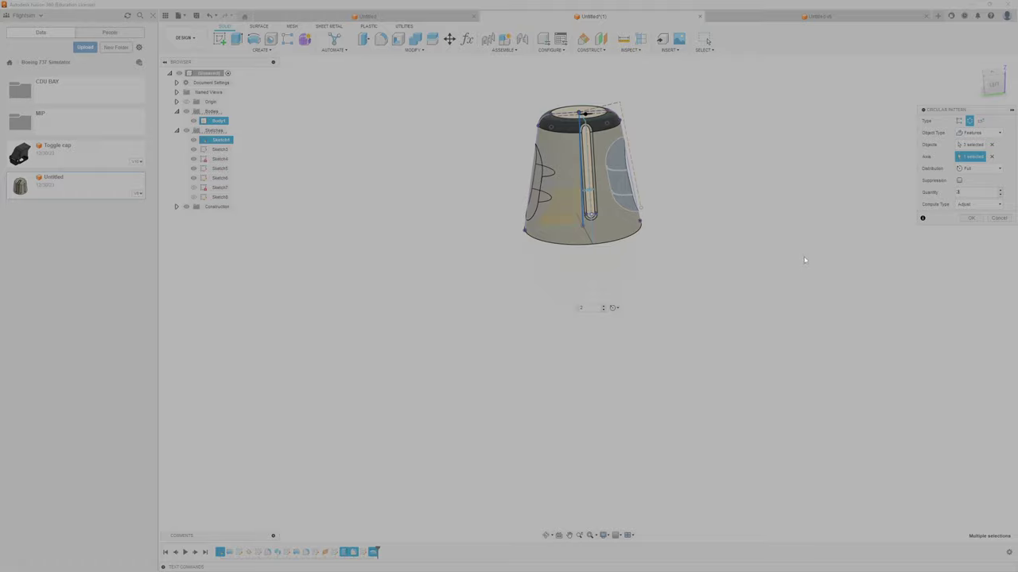
pyautogui.moveTo(805, 260)
pyautogui.keyDown('shift'); pyautogui.mouseDown(button='middle')
pyautogui.moveTo(776, 221)
pyautogui.moveTo(779, 168)
pyautogui.moveTo(754, 283)
pyautogui.moveTo(697, 273)
pyautogui.moveTo(729, 261)
pyautogui.mouseUp(button='middle'); pyautogui.keyUp('shift')
pyautogui.click(977, 169)
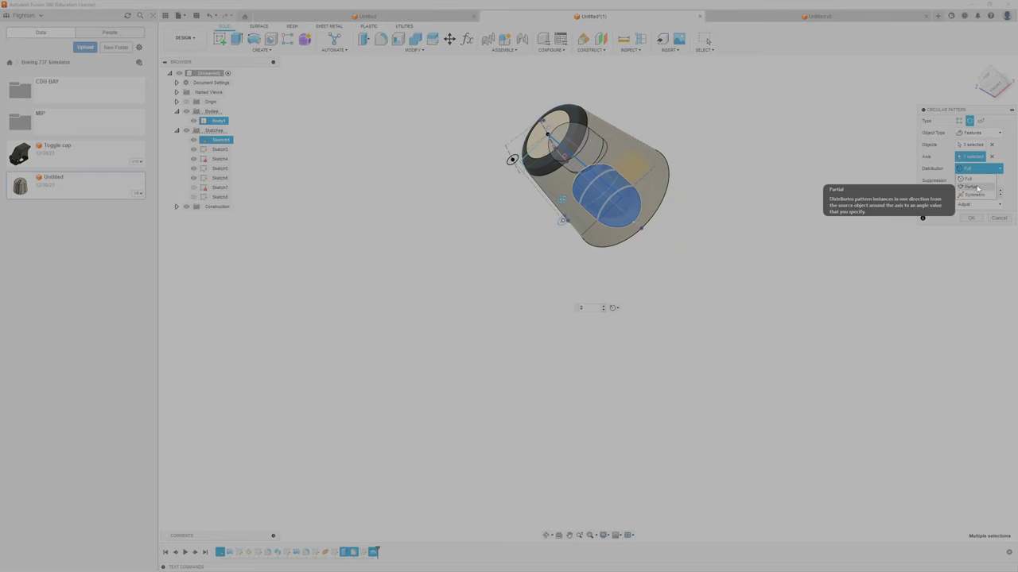
pyautogui.click(1003, 145)
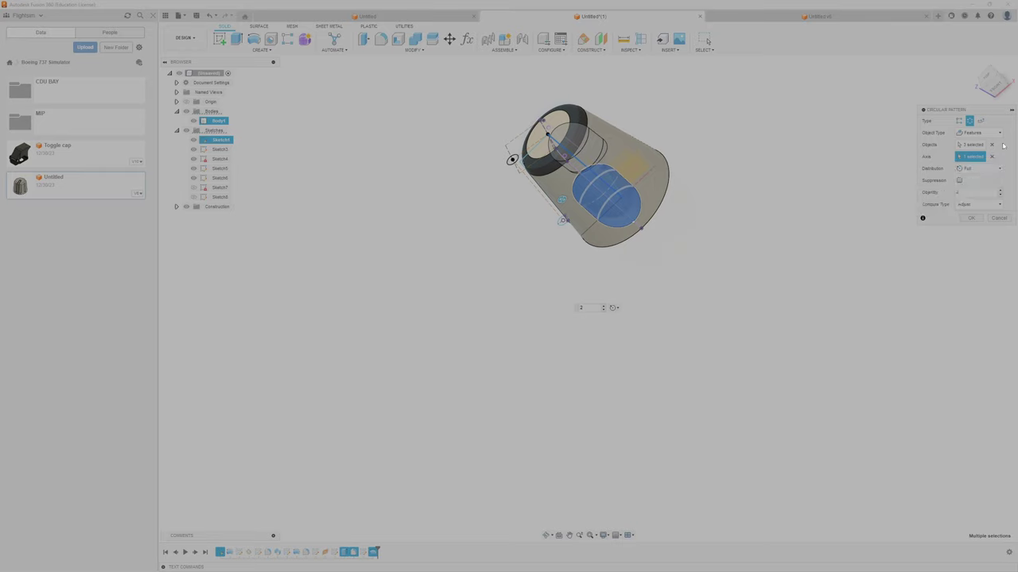
pyautogui.click(1000, 191)
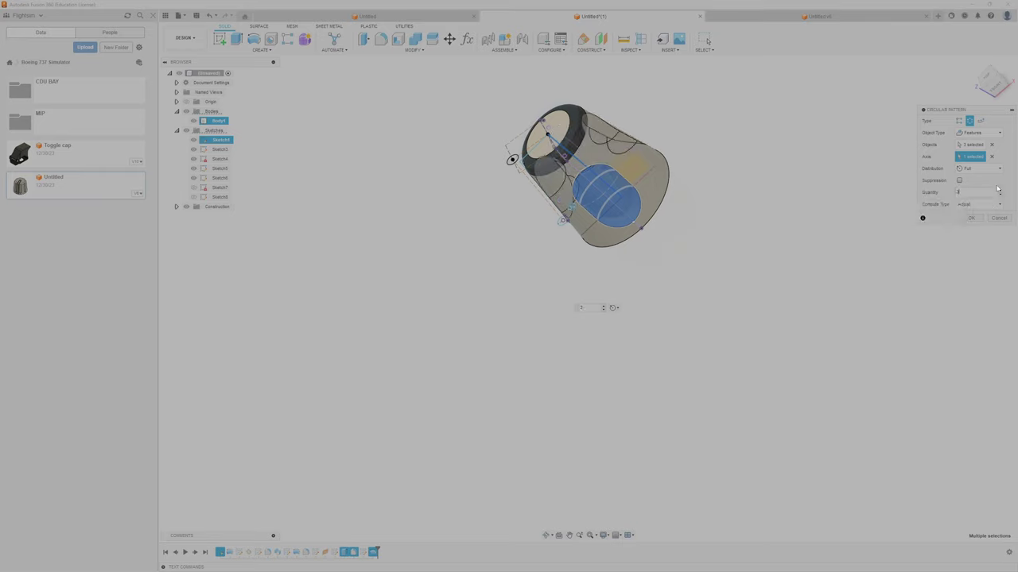
pyautogui.click(989, 169)
# Step: Switch the pattern distribution to Partial and drag the angle handle around the body
pyautogui.click(971, 187)
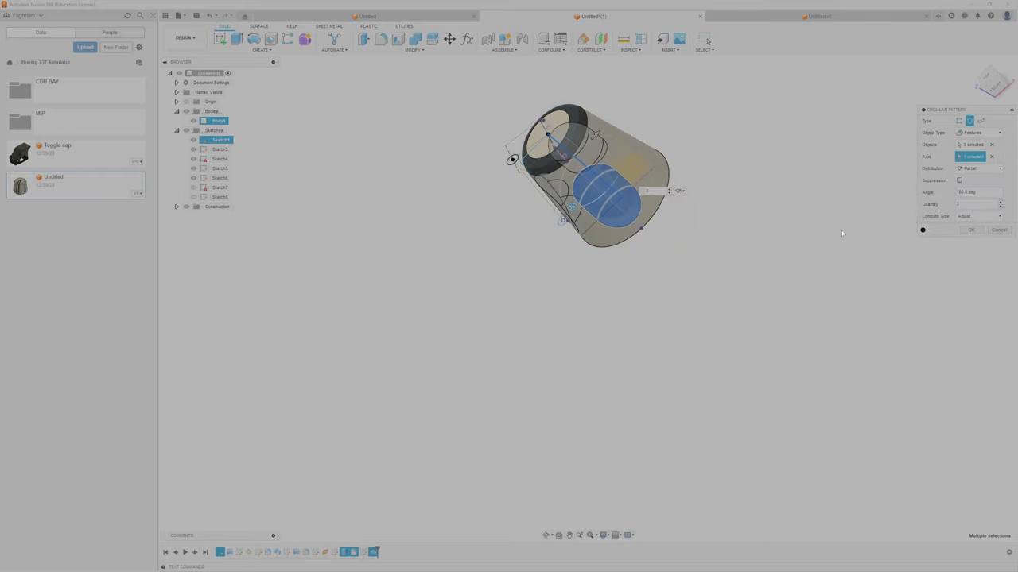
pyautogui.moveTo(765, 298)
pyautogui.keyDown('shift'); pyautogui.mouseDown(button='middle')
pyautogui.moveTo(745, 295)
pyautogui.moveTo(729, 265)
pyautogui.moveTo(779, 218)
pyautogui.moveTo(752, 241)
pyautogui.moveTo(758, 284)
pyautogui.moveTo(780, 255)
pyautogui.mouseUp(button='middle'); pyautogui.keyUp('shift')
pyautogui.scroll(5, 590, 199)
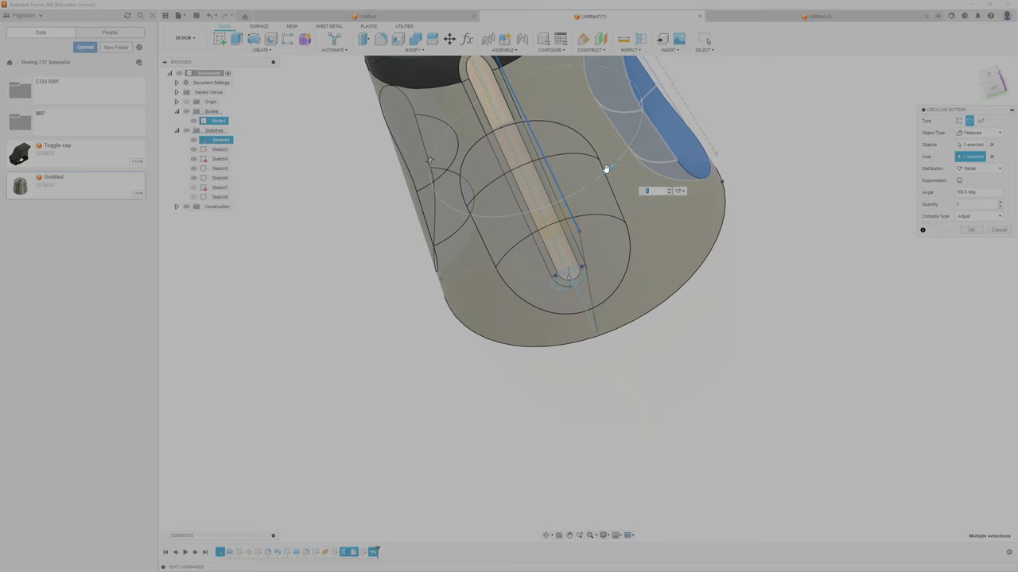
pyautogui.moveTo(609, 164)
pyautogui.mouseDown()
pyautogui.moveTo(629, 149)
pyautogui.moveTo(512, 211)
pyautogui.mouseUp()
# Step: Retype the partial pattern angle, trying values around 100–110 degrees
pyautogui.moveTo(975, 192); pyautogui.dragTo(912, 194)
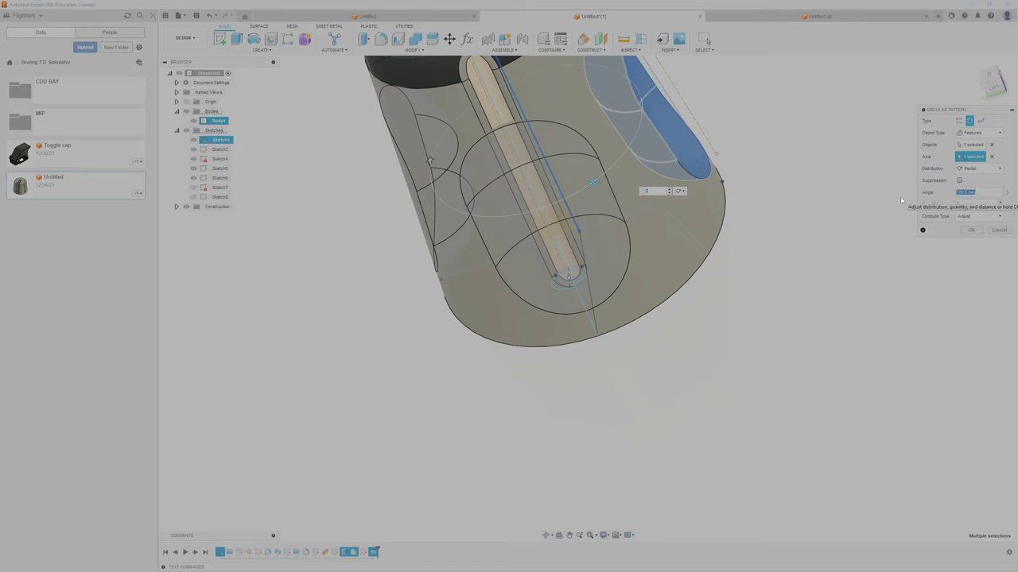
pyautogui.write('10')
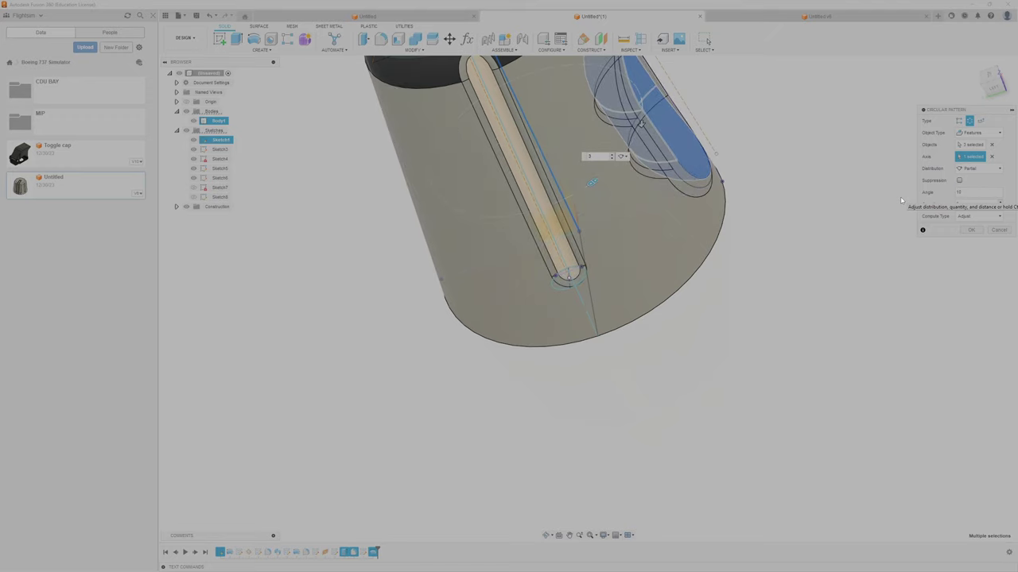
pyautogui.write('0')
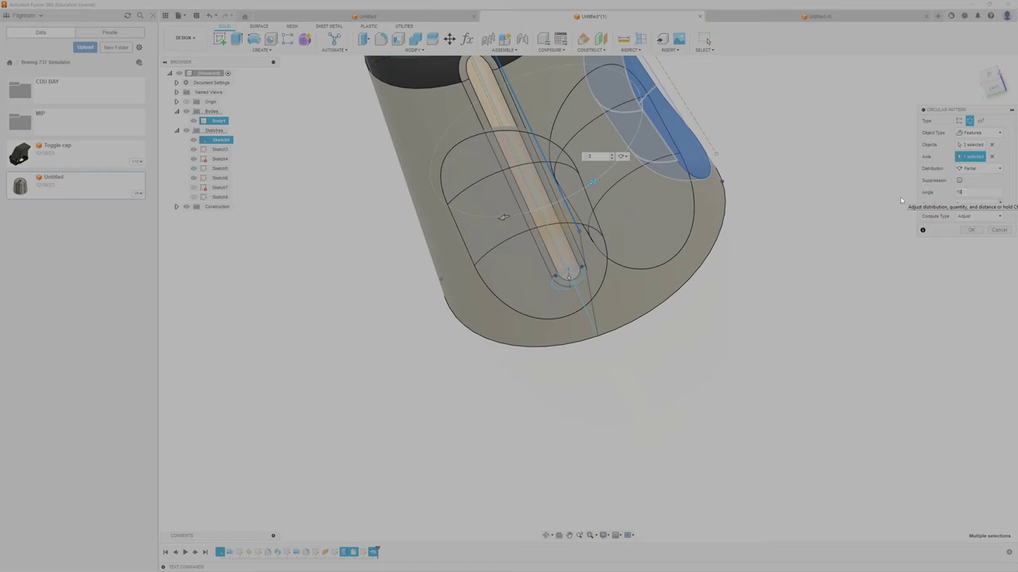
pyautogui.press('BackSpace')
pyautogui.write('54')
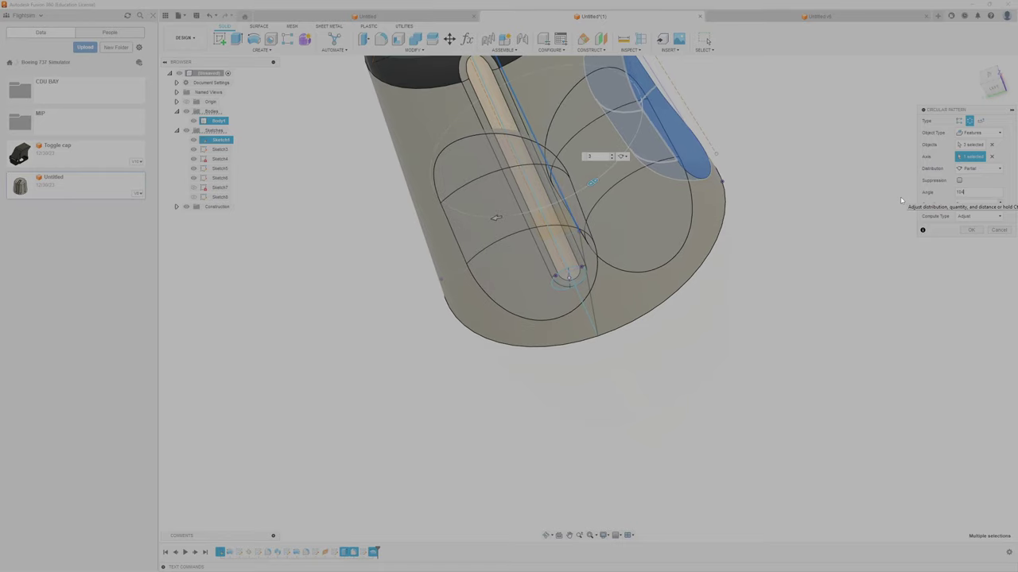
pyautogui.write('5')
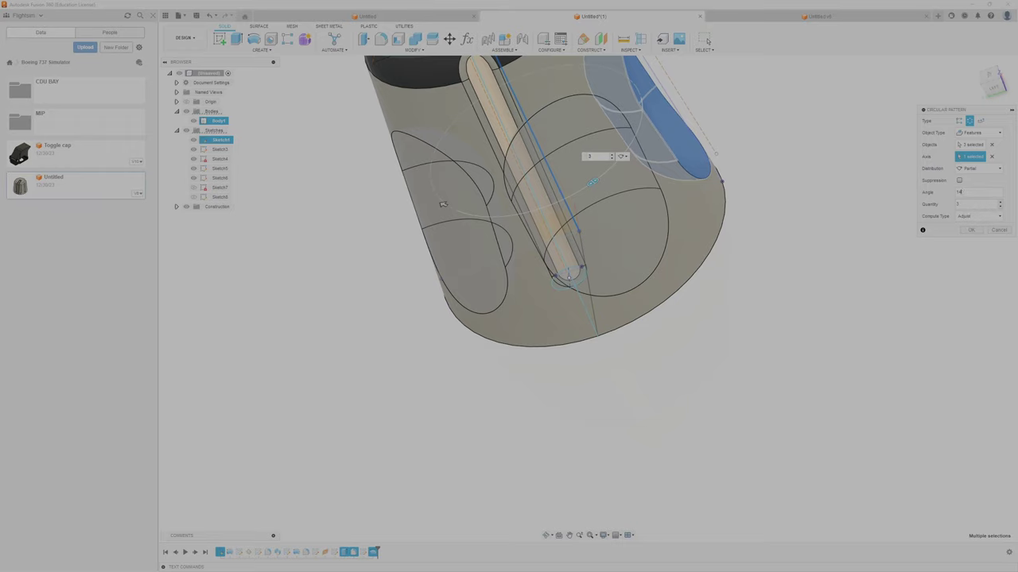
pyautogui.write('5')
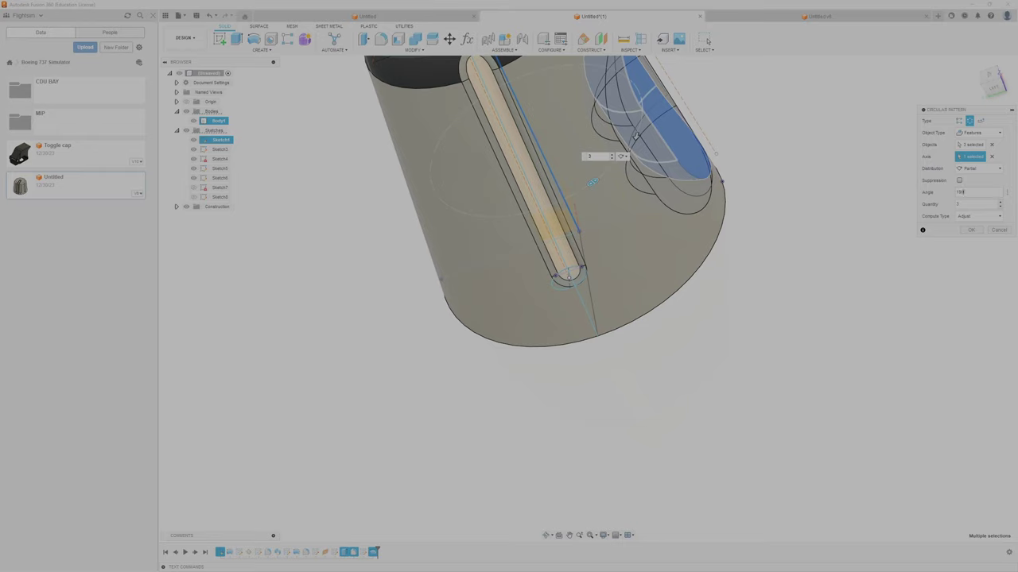
pyautogui.write('0')
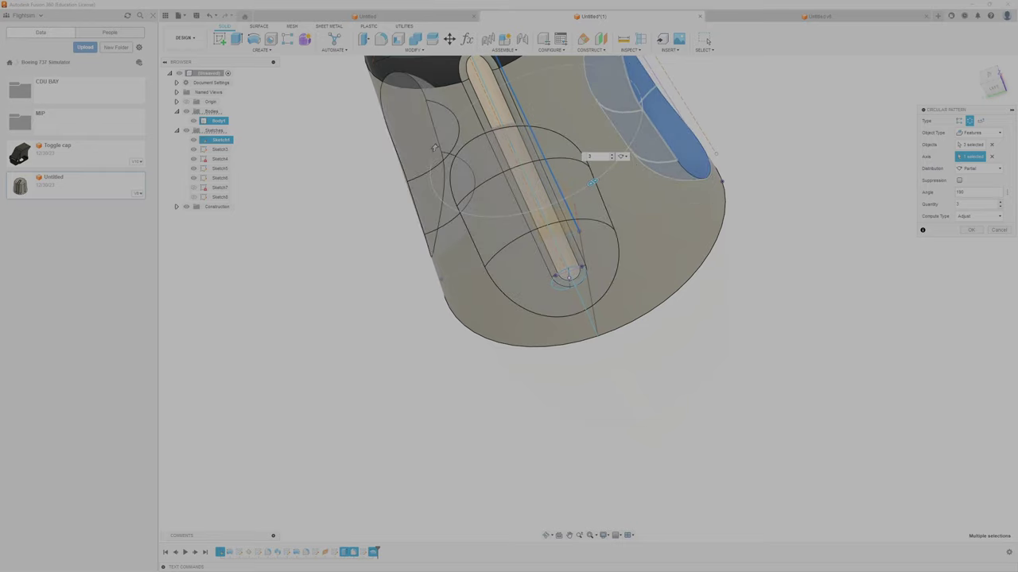
pyautogui.press('BackSpace')
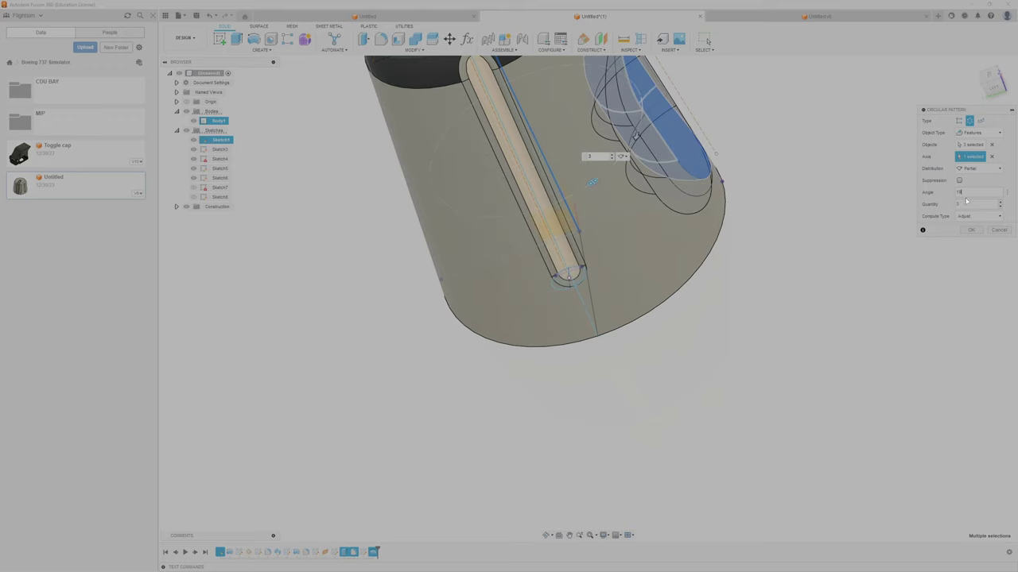
pyautogui.press('BackSpace')
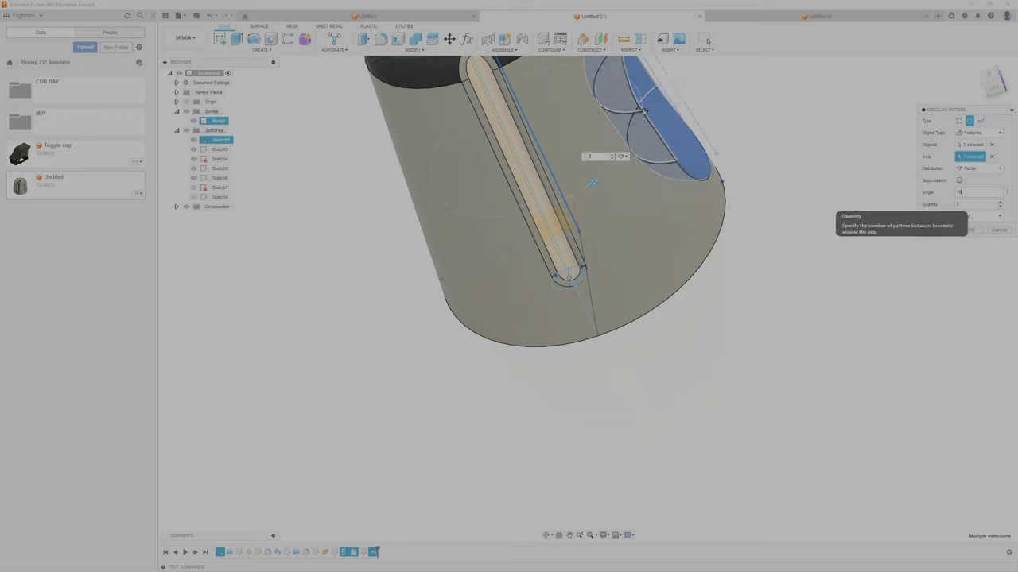
pyautogui.write('10')
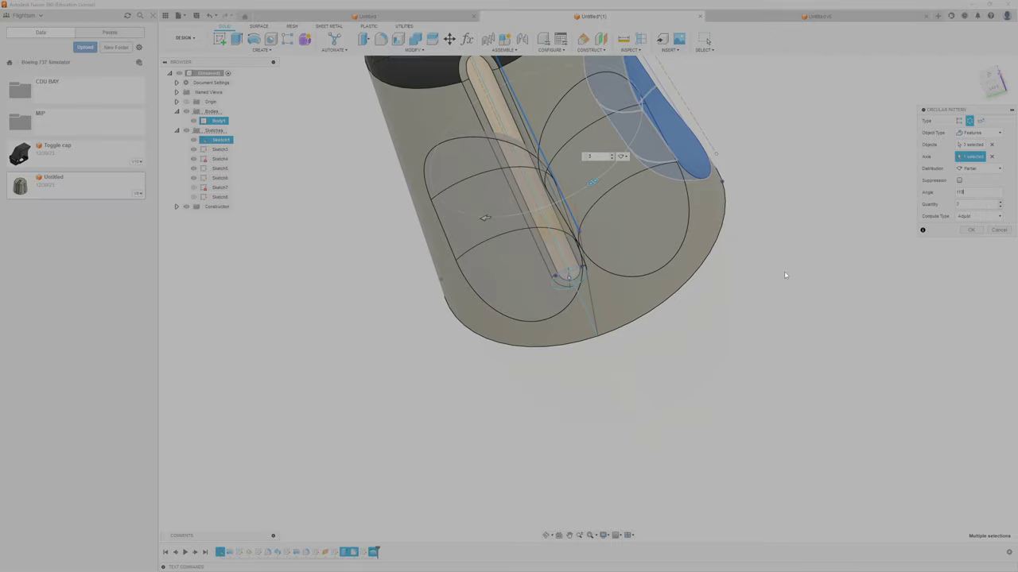
pyautogui.moveTo(785, 275)
pyautogui.keyDown('shift'); pyautogui.mouseDown(button='middle')
pyautogui.moveTo(732, 156)
pyautogui.moveTo(798, 225)
pyautogui.moveTo(768, 262)
pyautogui.mouseUp(button='middle'); pyautogui.keyUp('shift')
# Step: Try a 280° pattern angle and orbit around to check the pocket spacing
pyautogui.scroll(2, 654, 234)
pyautogui.scroll(2, 742, 240)
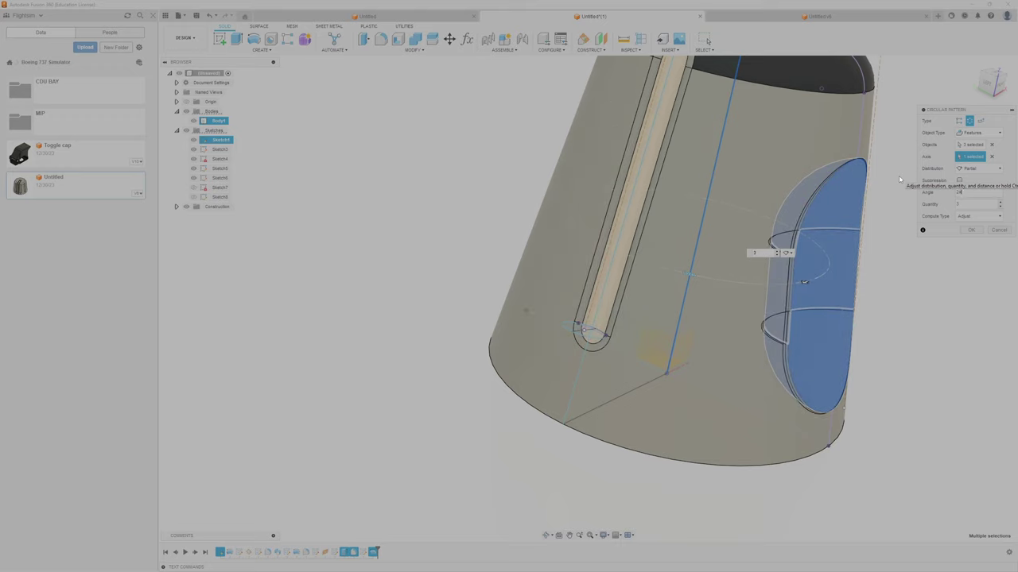
pyautogui.write('280')
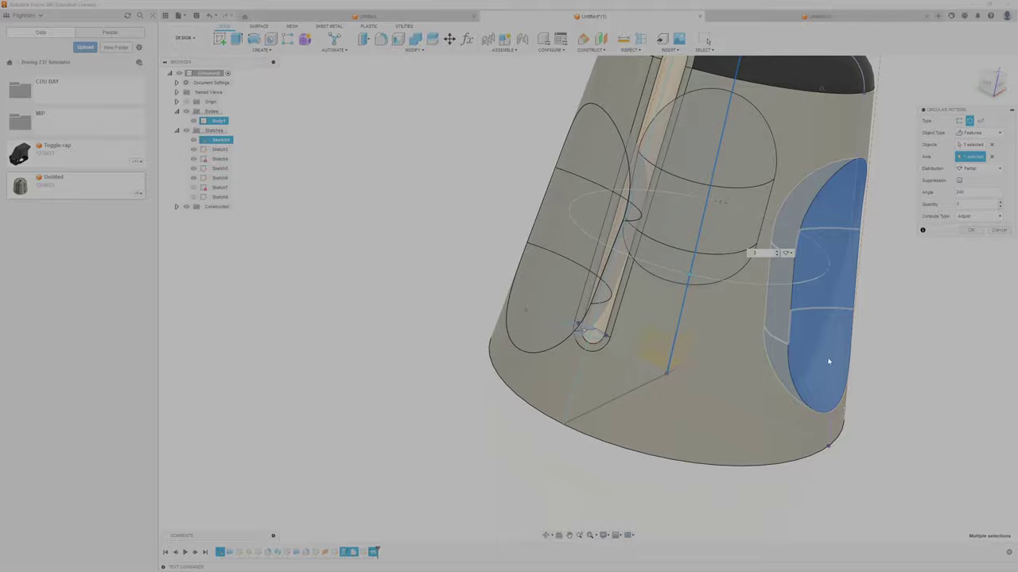
pyautogui.moveTo(808, 351)
pyautogui.keyDown('shift'); pyautogui.mouseDown(button='middle')
pyautogui.moveTo(527, 271)
pyautogui.moveTo(527, 158)
pyautogui.mouseUp(button='middle'); pyautogui.keyUp('shift')
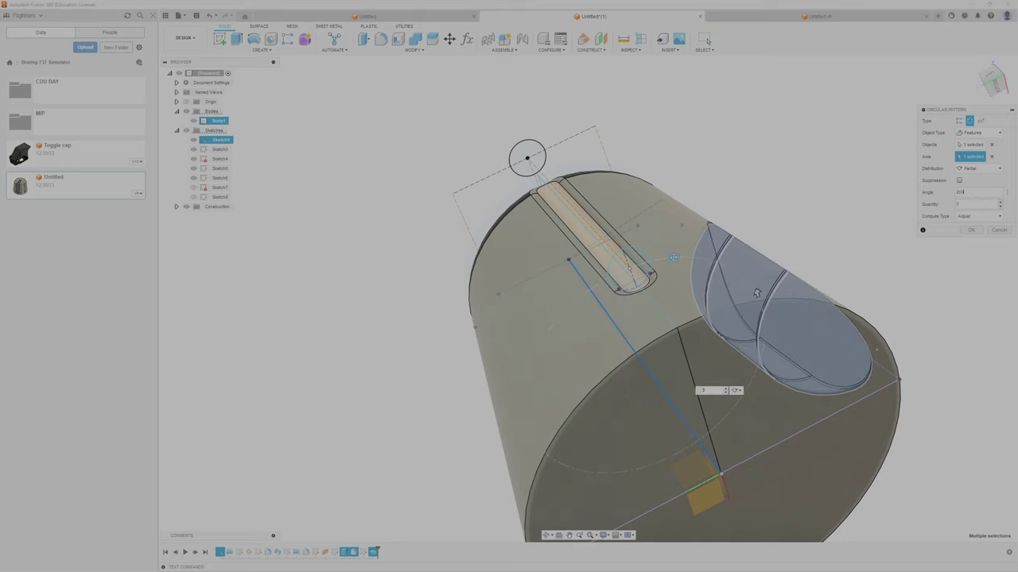
pyautogui.keyDown('shift'); pyautogui.moveTo(600, 262); pyautogui.dragTo(591, 241, button='middle'); pyautogui.keyUp('shift')
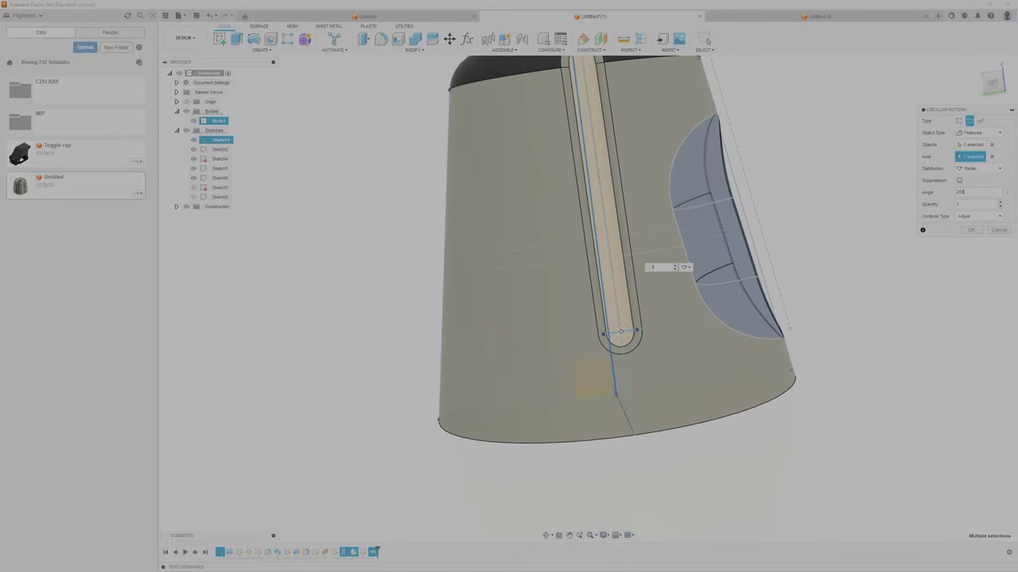
pyautogui.moveTo(834, 312)
pyautogui.keyDown('shift'); pyautogui.mouseDown(button='middle')
pyautogui.moveTo(704, 334)
pyautogui.moveTo(791, 476)
pyautogui.mouseUp(button='middle'); pyautogui.keyUp('shift')
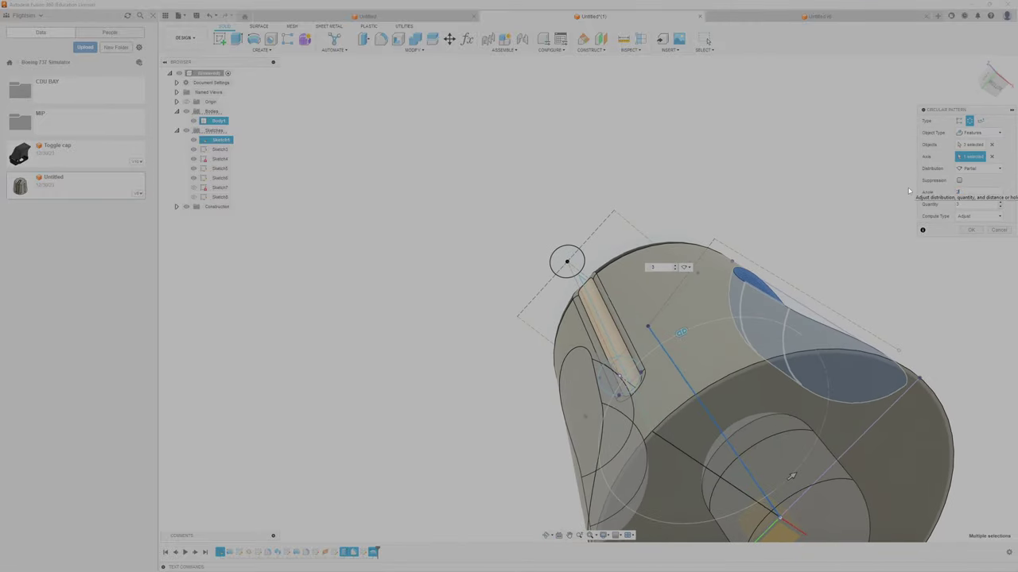
pyautogui.moveTo(780, 340)
pyautogui.mouseDown(button='middle')
pyautogui.moveTo(724, 213)
pyautogui.moveTo(671, 227)
pyautogui.moveTo(793, 187)
pyautogui.moveTo(680, 77)
pyautogui.moveTo(699, 130)
pyautogui.moveTo(682, 92)
pyautogui.moveTo(630, 269)
pyautogui.mouseUp(button='middle')
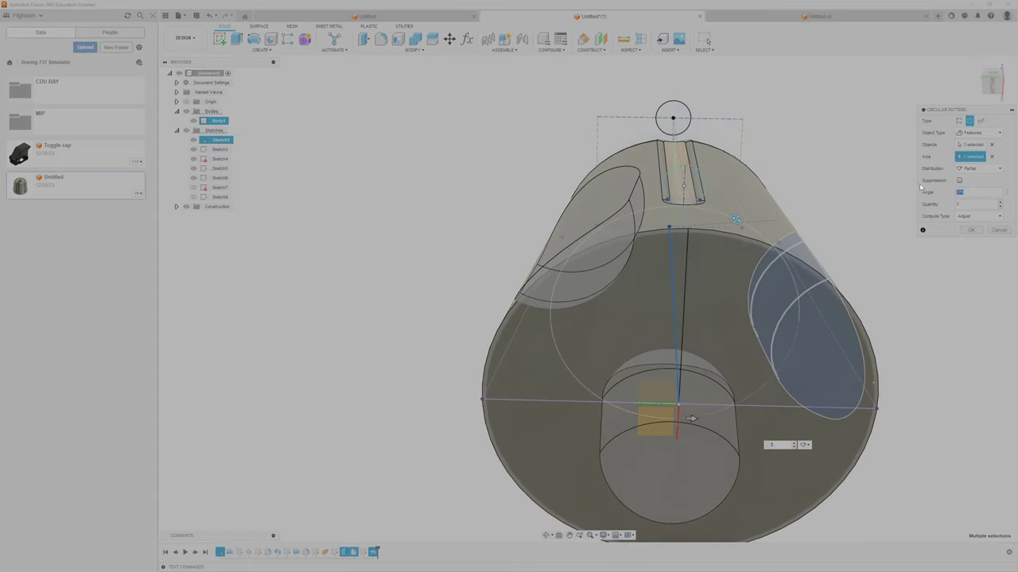
# Step: Try 255°, then settle on a 200° pattern angle and confirm the circular pattern
pyautogui.write('255')
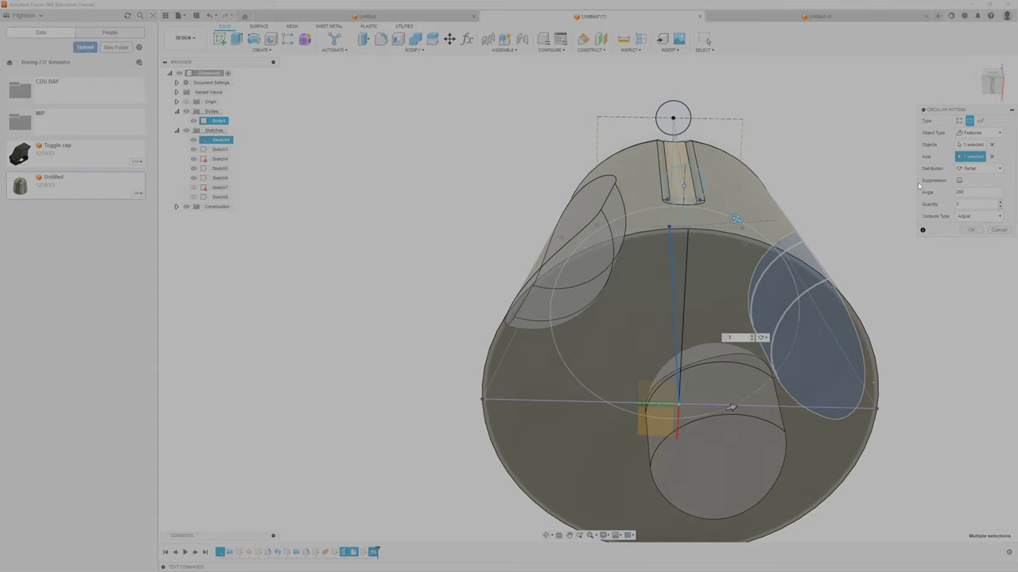
pyautogui.moveTo(796, 301)
pyautogui.keyDown('shift'); pyautogui.mouseDown(button='middle')
pyautogui.moveTo(755, 342)
pyautogui.moveTo(749, 318)
pyautogui.mouseUp(button='middle'); pyautogui.keyUp('shift')
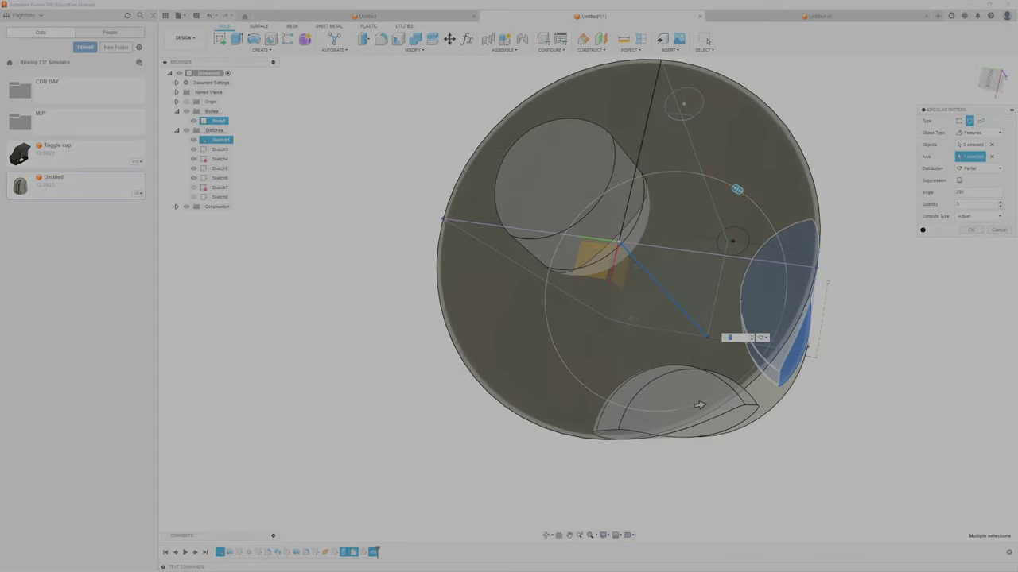
pyautogui.write('200')
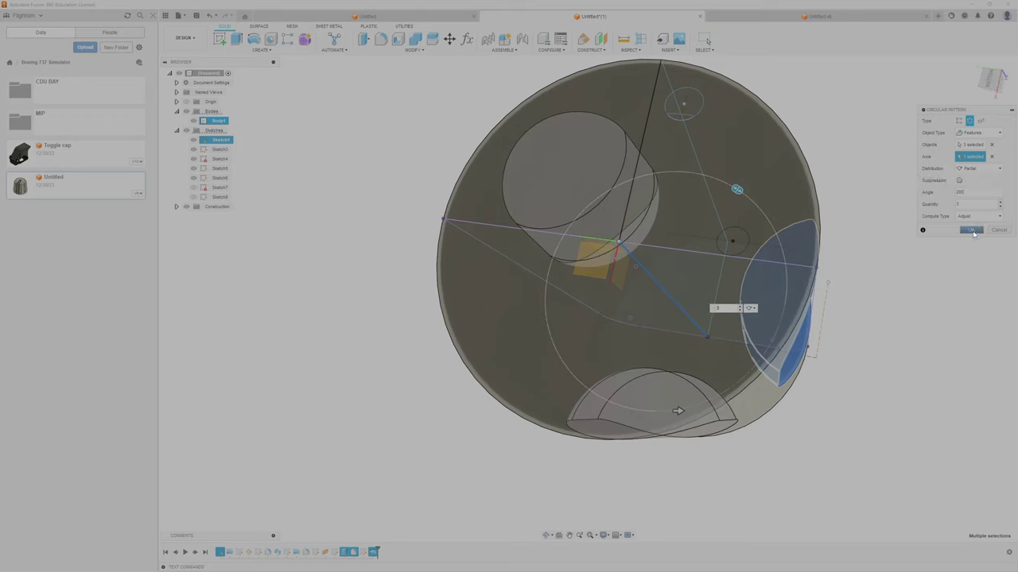
pyautogui.click(971, 229)
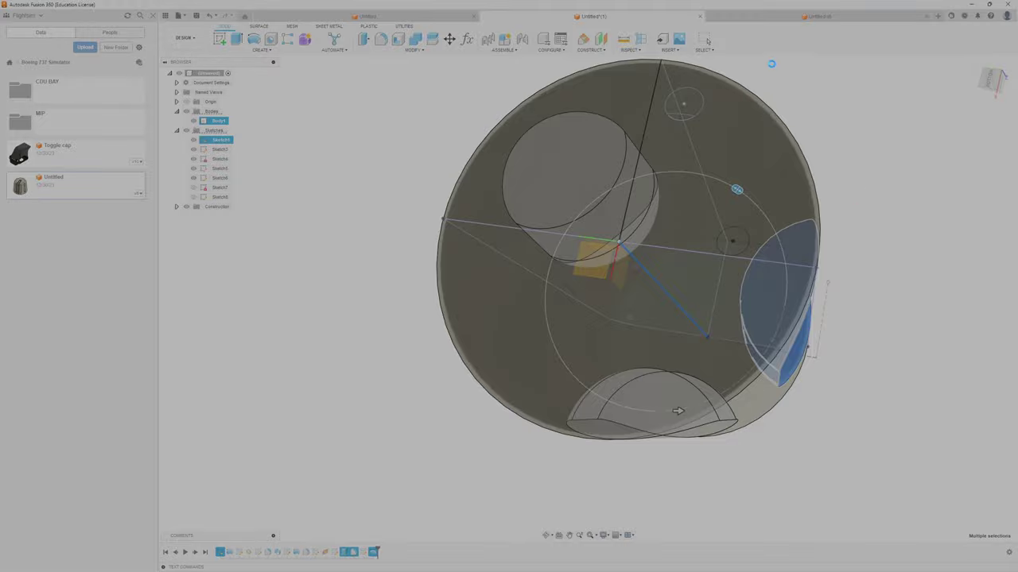
pyautogui.moveTo(792, 187)
pyautogui.keyDown('shift'); pyautogui.mouseDown(button='middle')
pyautogui.moveTo(821, 302)
pyautogui.moveTo(795, 276)
pyautogui.moveTo(824, 238)
pyautogui.mouseUp(button='middle'); pyautogui.keyUp('shift')
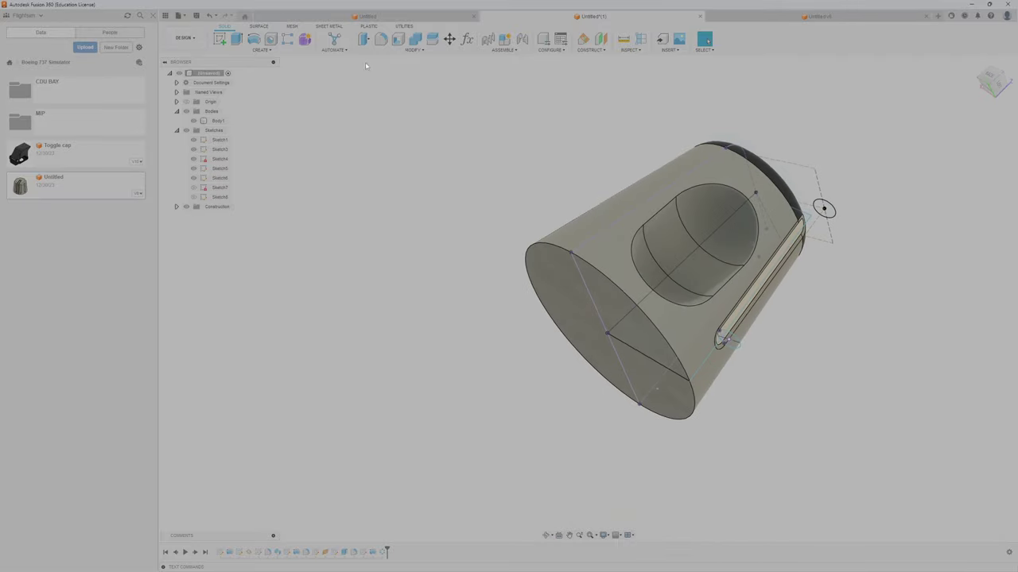
# Step: Fillet the oval cutout edges with a radius of about 5 mm
pyautogui.click(381, 39)
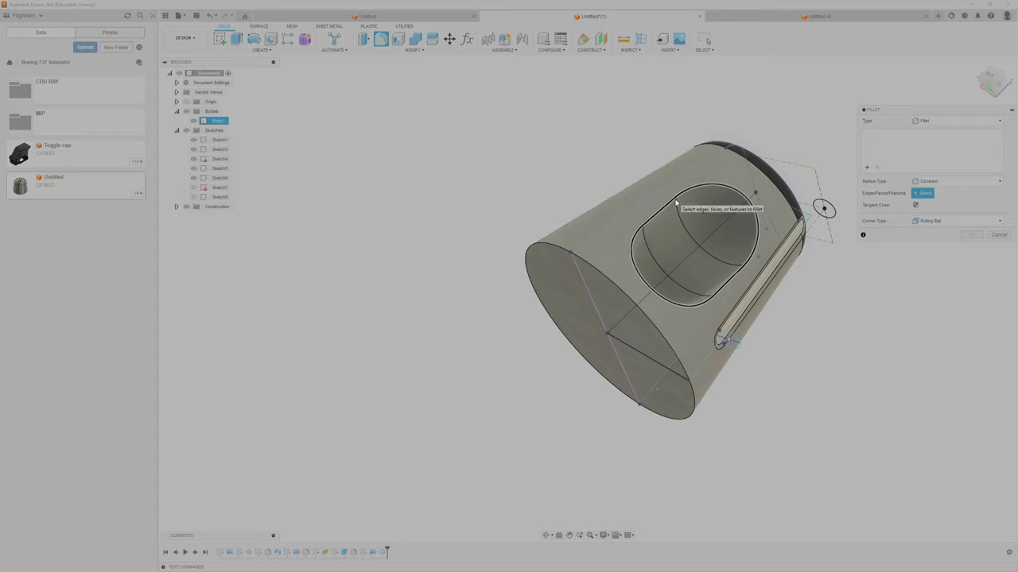
pyautogui.click(676, 204)
pyautogui.keyDown('shift'); pyautogui.moveTo(529, 195); pyautogui.dragTo(702, 286, button='middle'); pyautogui.keyUp('shift')
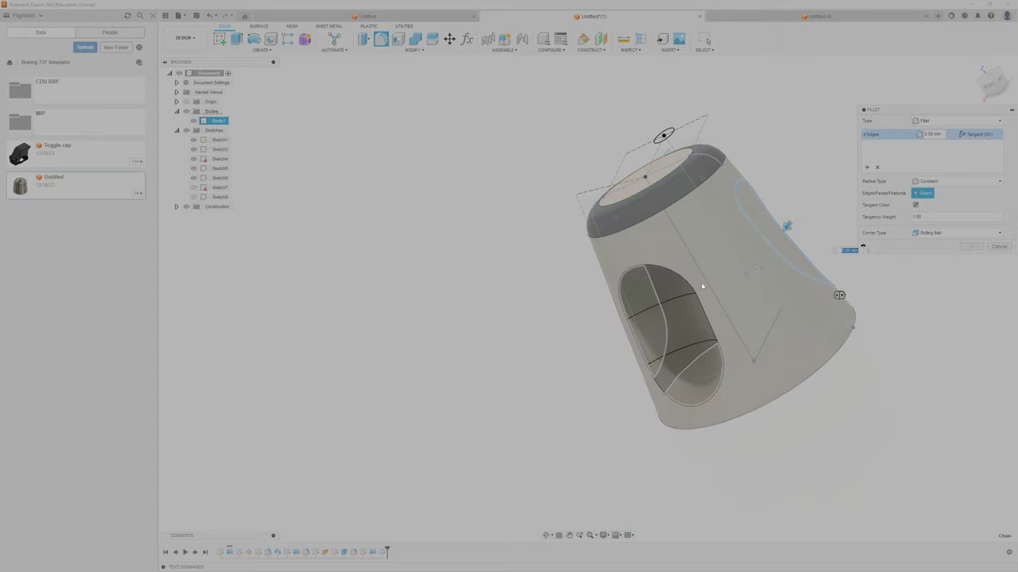
pyautogui.moveTo(647, 302)
pyautogui.keyDown('shift'); pyautogui.mouseDown(button='middle')
pyautogui.moveTo(515, 214)
pyautogui.moveTo(604, 238)
pyautogui.moveTo(516, 213)
pyautogui.mouseUp(button='middle'); pyautogui.keyUp('shift')
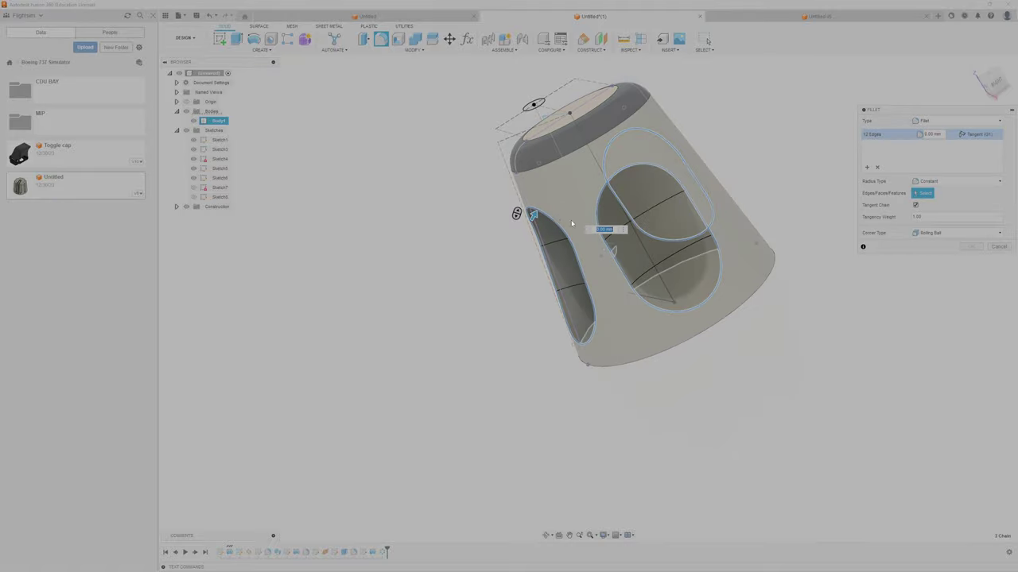
pyautogui.moveTo(535, 213); pyautogui.dragTo(549, 222)
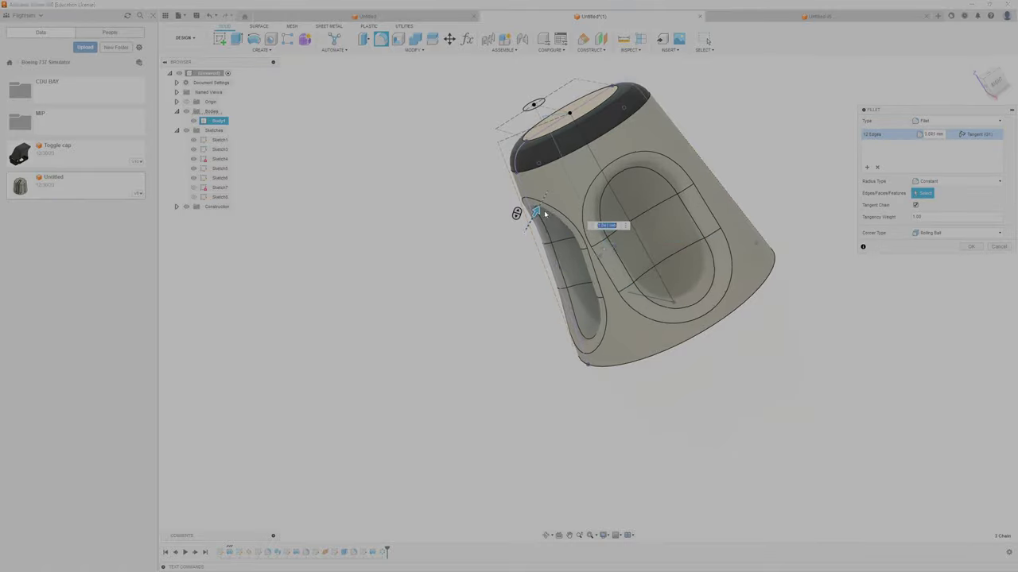
pyautogui.moveTo(516, 213)
pyautogui.keyDown('shift'); pyautogui.mouseDown(button='middle')
pyautogui.moveTo(666, 155)
pyautogui.moveTo(638, 153)
pyautogui.moveTo(685, 181)
pyautogui.mouseUp(button='middle'); pyautogui.keyUp('shift')
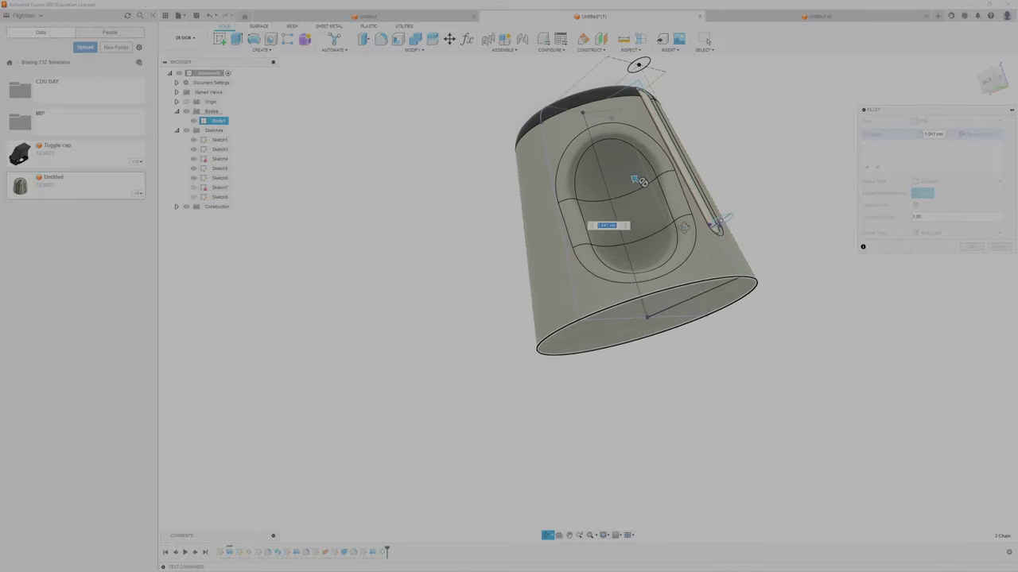
pyautogui.click(973, 246)
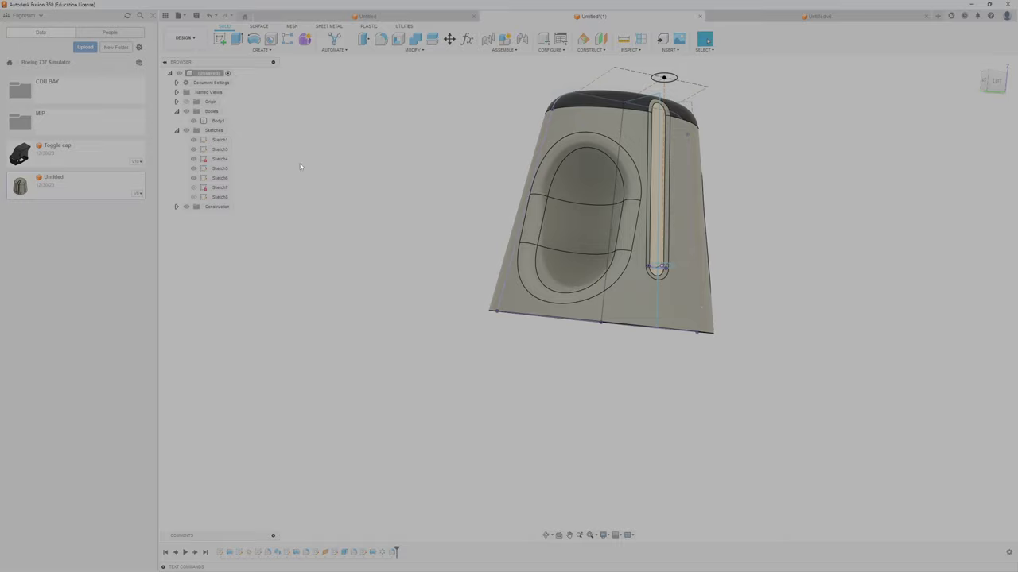
# Step: Switch to the Render workspace and select the knob body
pyautogui.click(184, 38)
pyautogui.click(191, 85)
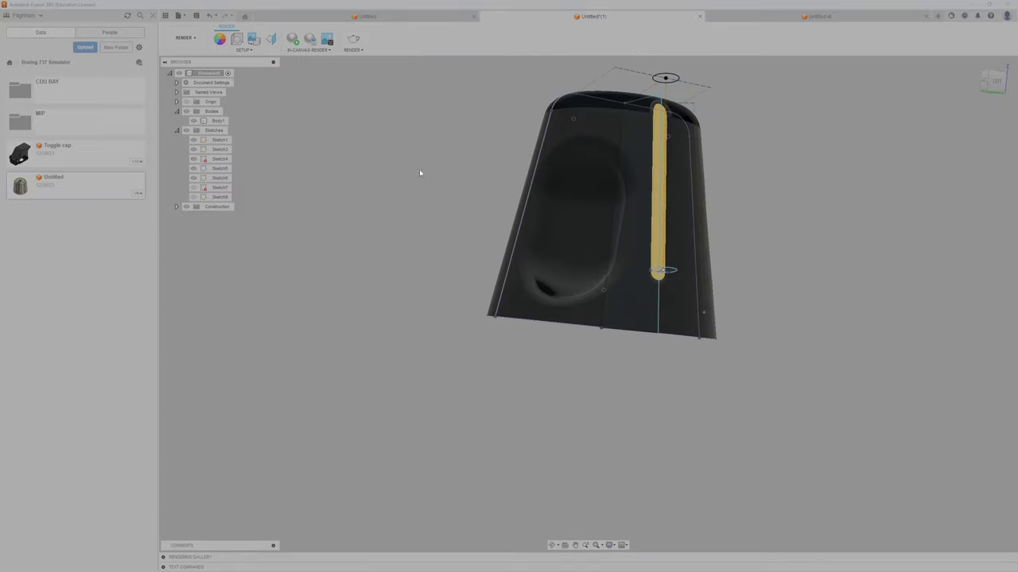
pyautogui.click(603, 316)
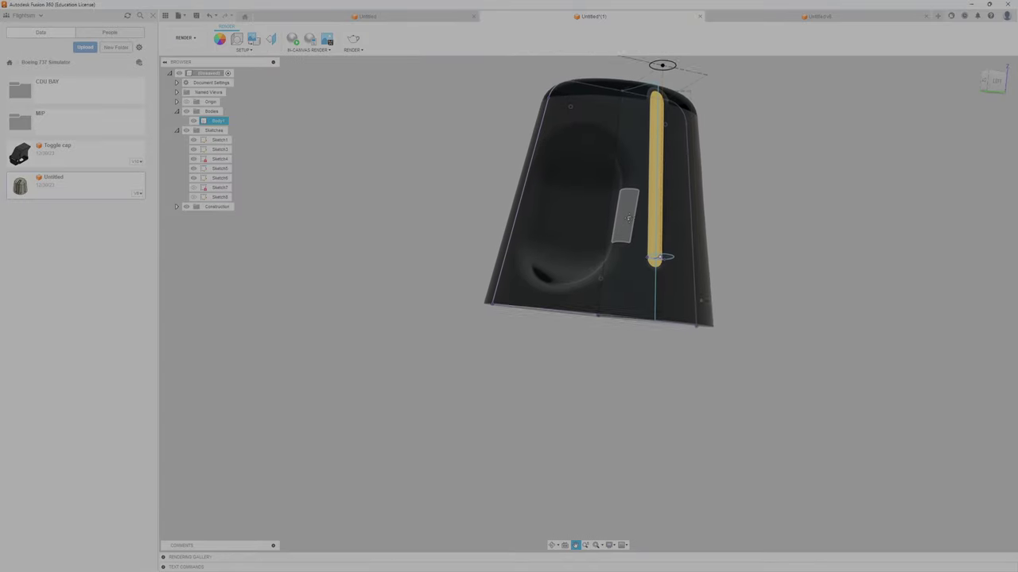
pyautogui.moveTo(623, 222)
pyautogui.mouseDown(button='middle')
pyautogui.moveTo(663, 302)
pyautogui.moveTo(386, 173)
pyautogui.mouseUp(button='middle')
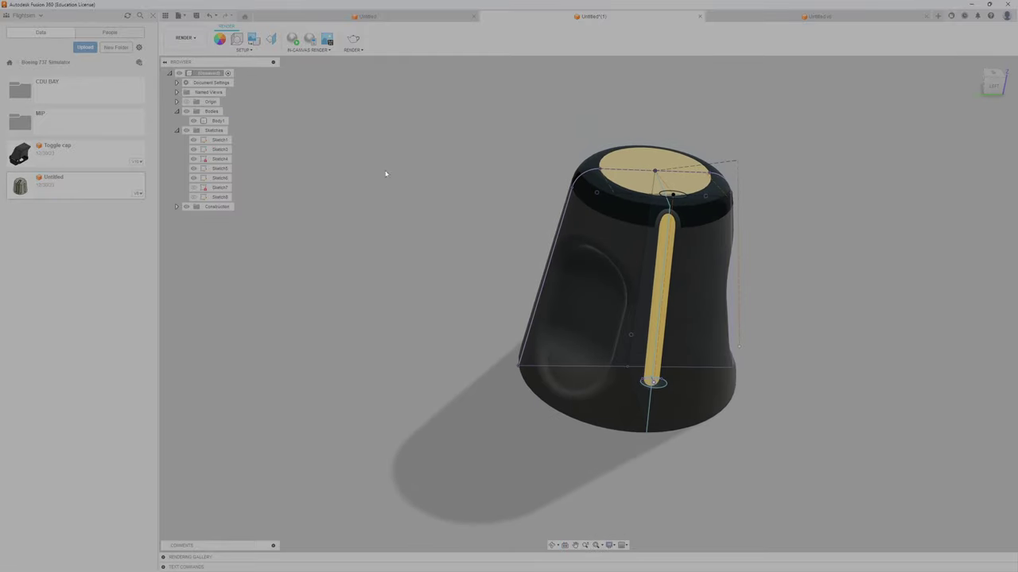
# Step: Apply the yellow appearance to the upper and lower scoop faces using Apply To Faces
pyautogui.click(221, 40)
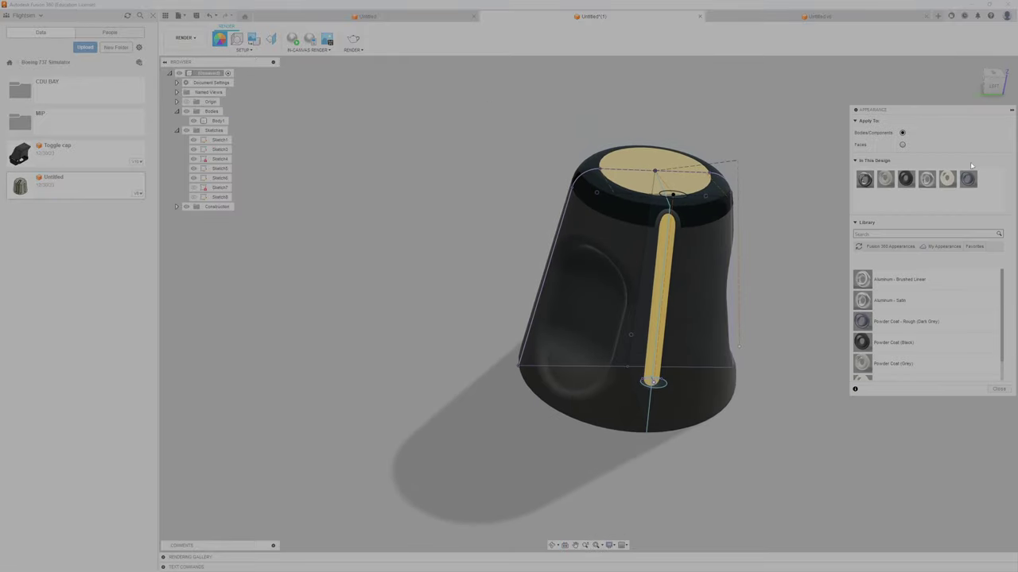
pyautogui.click(902, 144)
pyautogui.moveTo(947, 179); pyautogui.dragTo(581, 323)
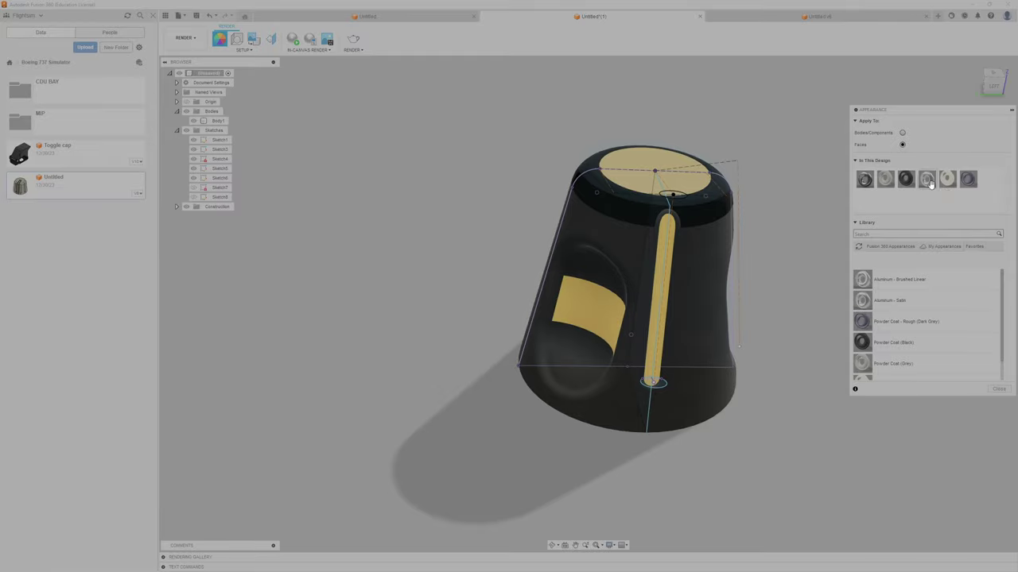
pyautogui.moveTo(945, 185); pyautogui.dragTo(606, 289)
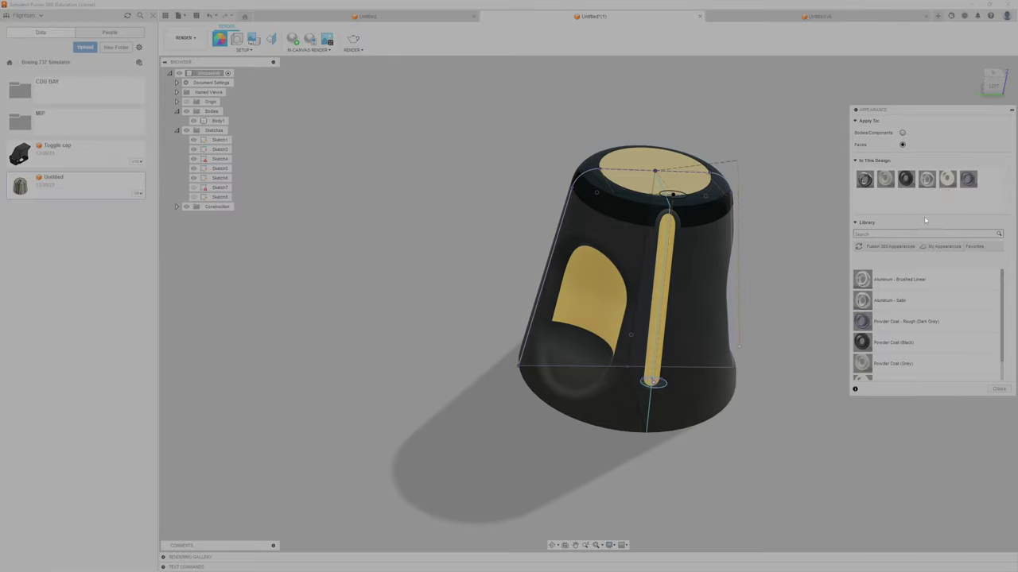
pyautogui.moveTo(967, 181); pyautogui.dragTo(563, 364)
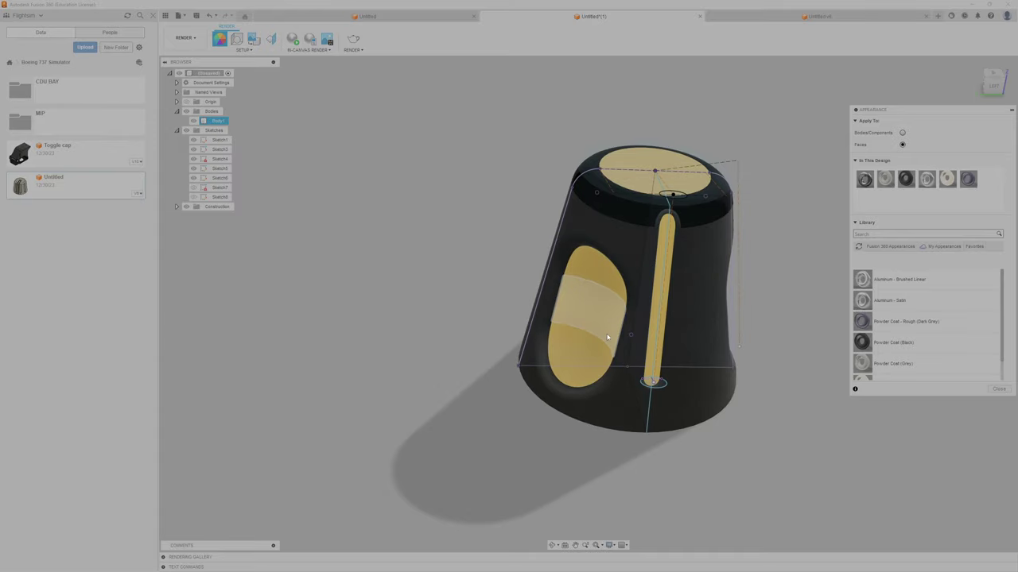
pyautogui.keyDown('shift'); pyautogui.moveTo(715, 318); pyautogui.dragTo(741, 301, button='middle'); pyautogui.keyUp('shift')
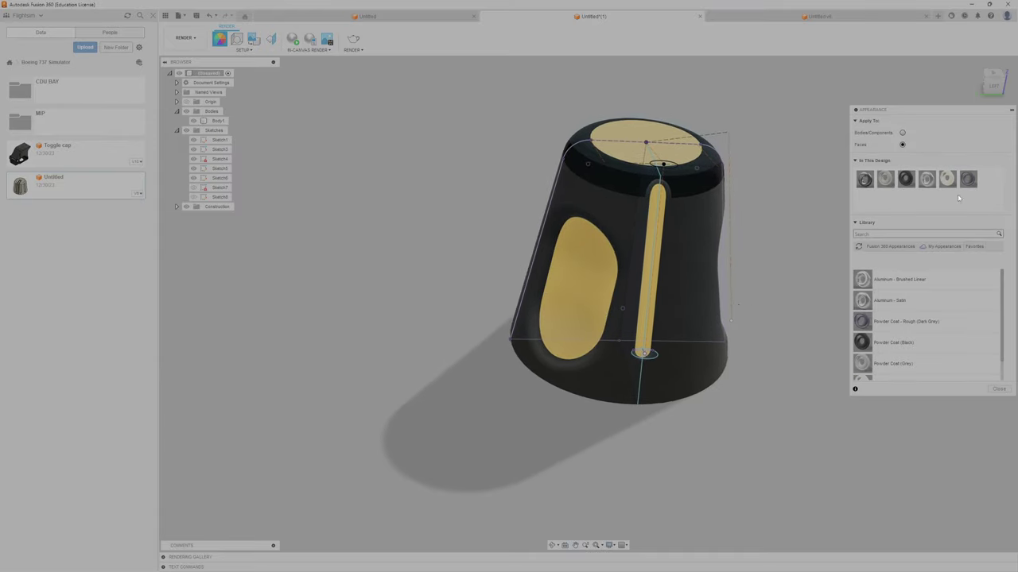
pyautogui.moveTo(926, 179); pyautogui.dragTo(546, 249)
pyautogui.moveTo(926, 180); pyautogui.dragTo(793, 297)
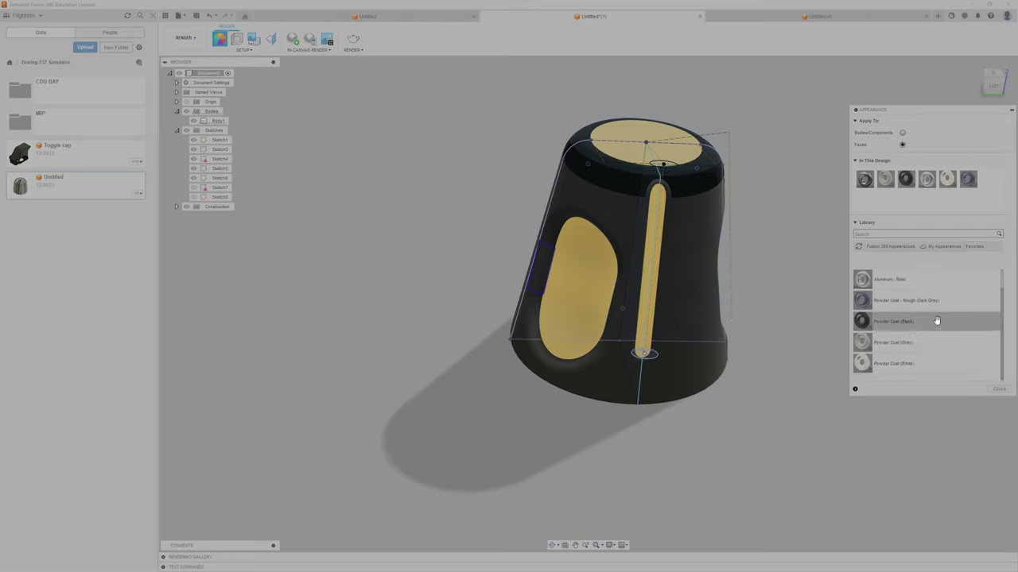
# Step: Add Gold - Polished from the downloadable Metal library and drag it onto the fillet faces
pyautogui.click(943, 247)
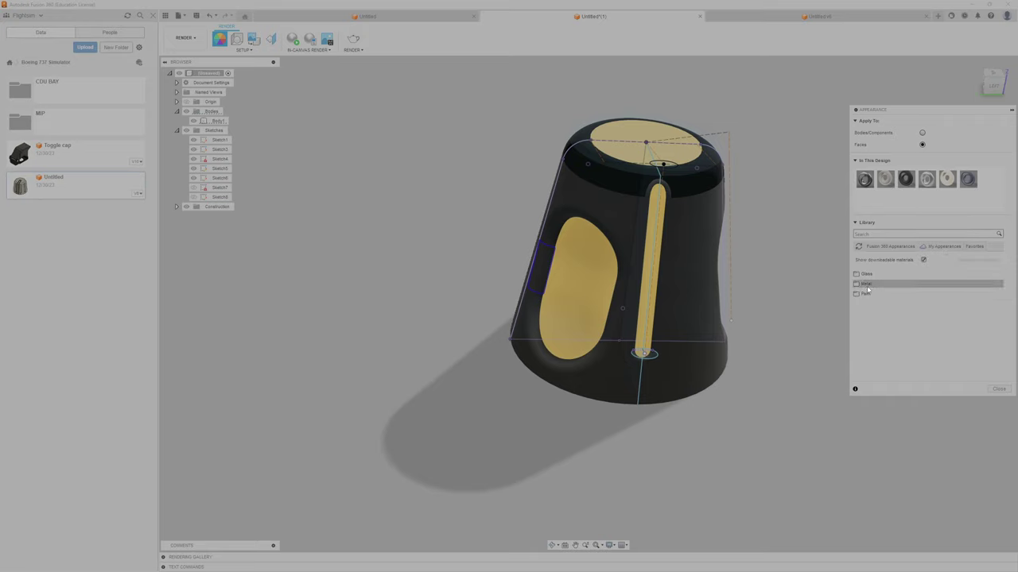
pyautogui.click(875, 285)
pyautogui.click(878, 294)
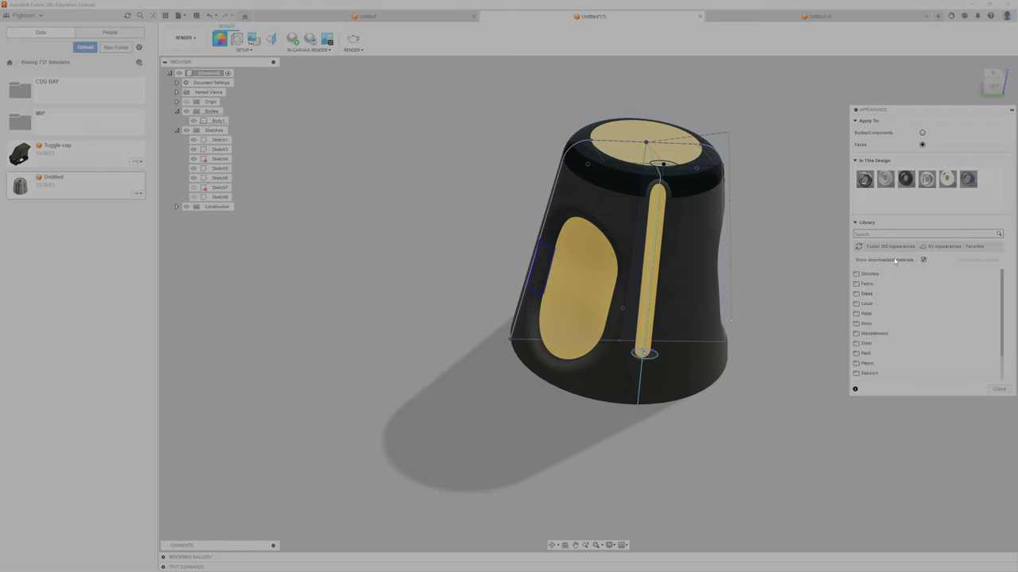
pyautogui.click(890, 316)
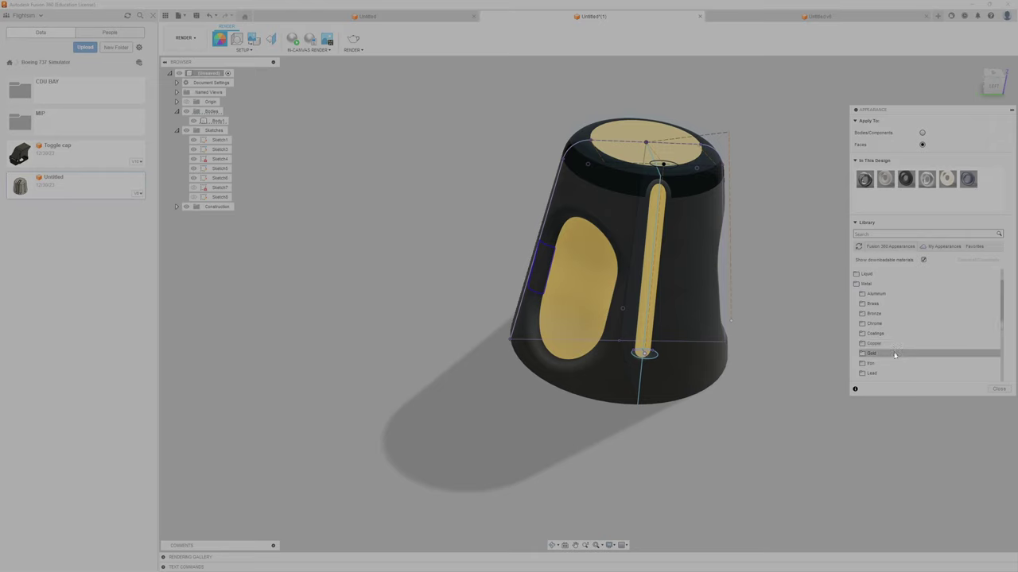
pyautogui.scroll(-2, 875, 350)
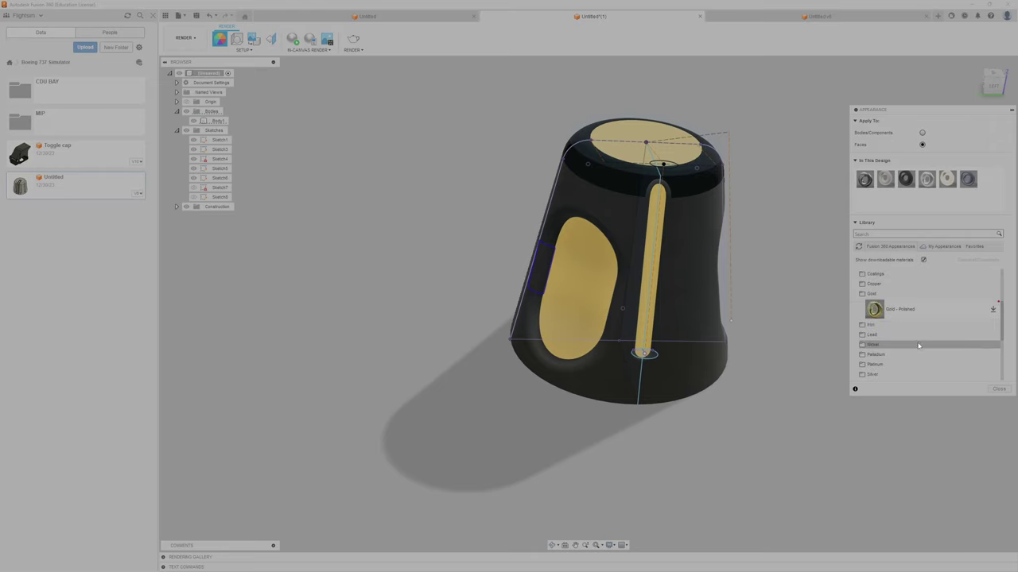
pyautogui.moveTo(882, 310); pyautogui.dragTo(986, 184)
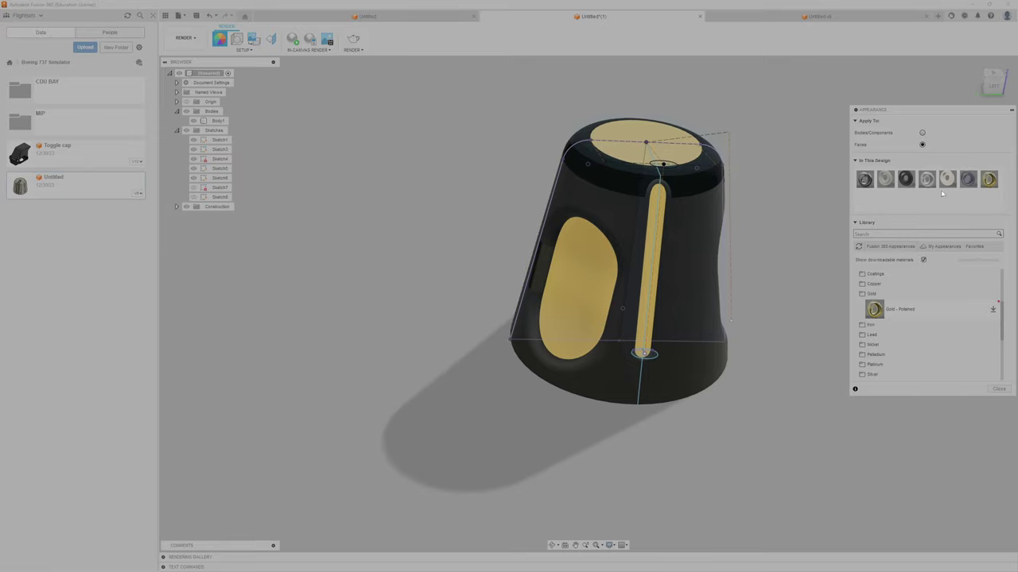
pyautogui.moveTo(988, 179); pyautogui.dragTo(578, 221)
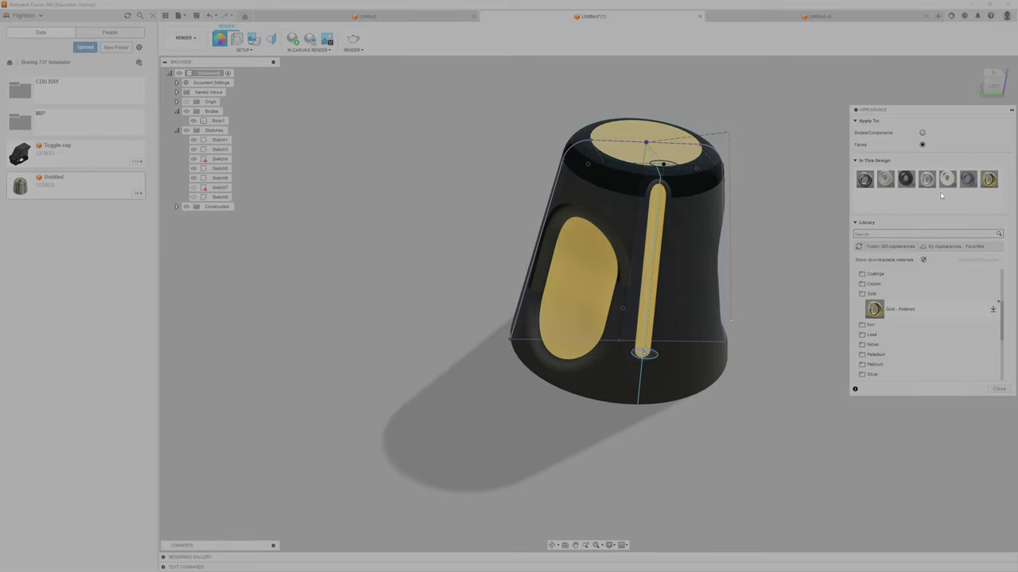
pyautogui.moveTo(988, 179); pyautogui.dragTo(532, 334)
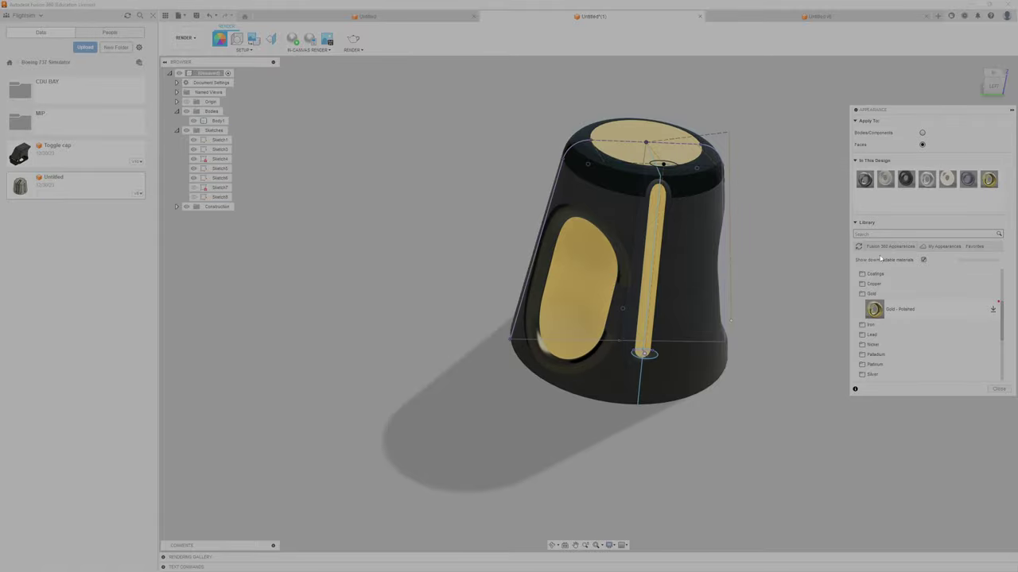
# Step: Make the pocket's upper, left and right rim faces Gold - Polished
pyautogui.moveTo(725, 326); pyautogui.dragTo(612, 304)
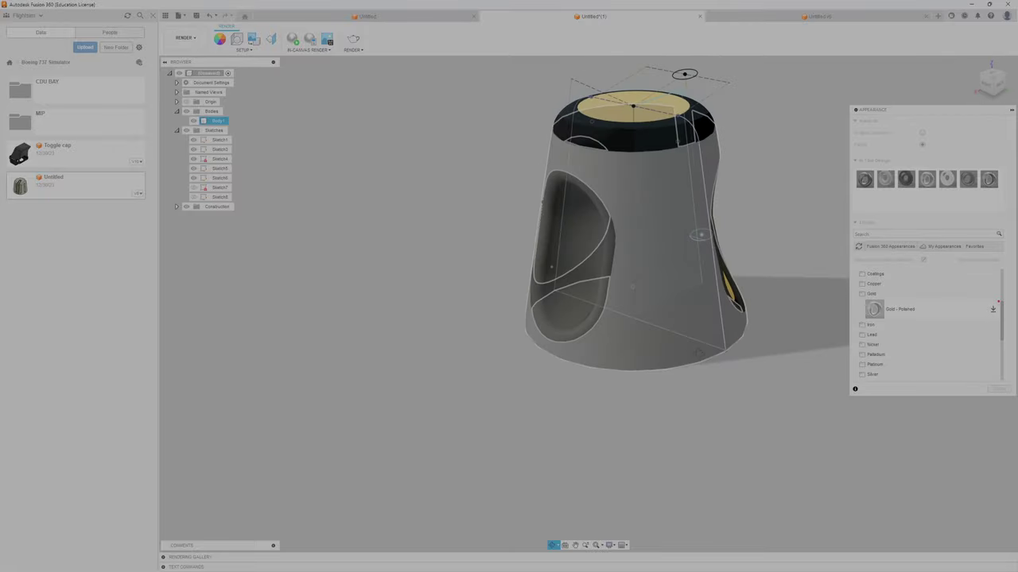
pyautogui.moveTo(969, 182); pyautogui.dragTo(668, 217)
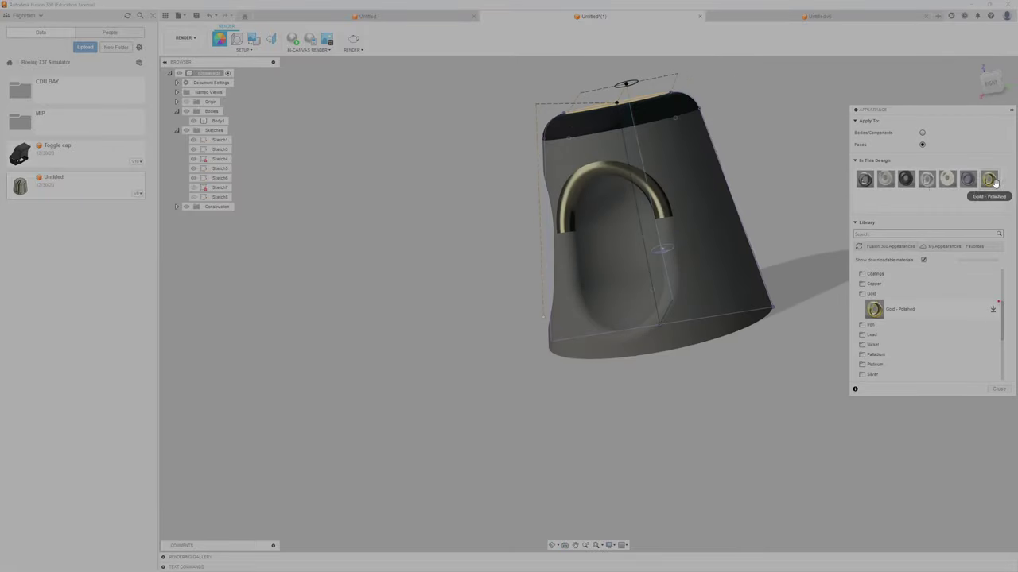
pyautogui.moveTo(988, 179)
pyautogui.mouseDown()
pyautogui.moveTo(674, 275)
pyautogui.moveTo(672, 286)
pyautogui.moveTo(823, 213)
pyautogui.moveTo(572, 254)
pyautogui.mouseUp()
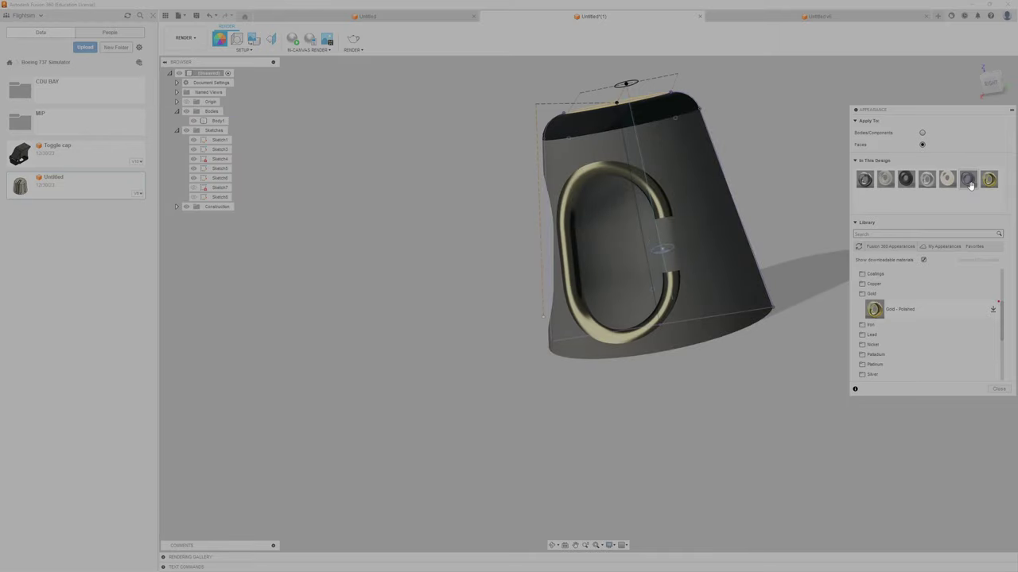
pyautogui.moveTo(988, 179); pyautogui.dragTo(671, 268)
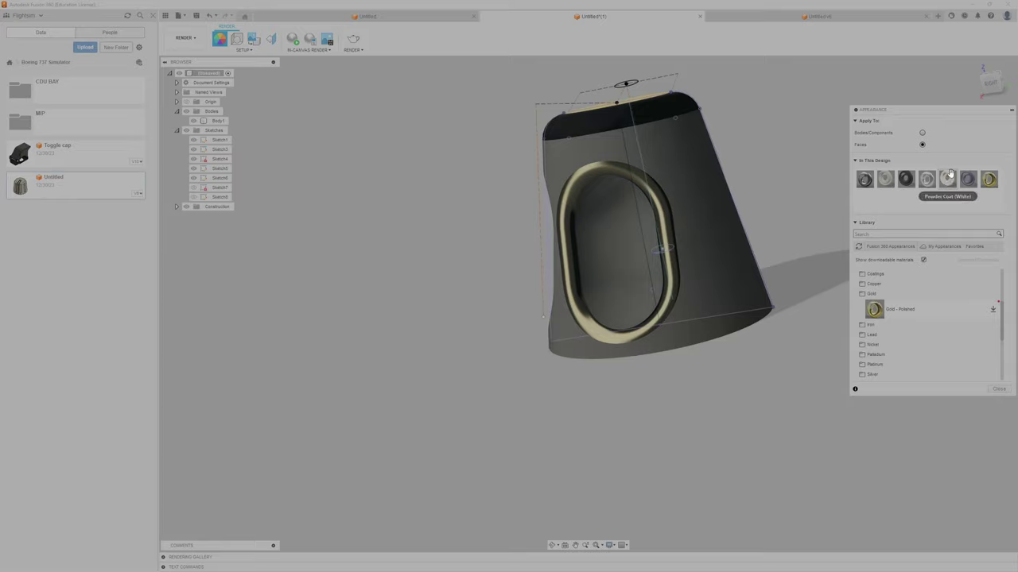
# Step: Apply a lighter finish to the pocket's upper and lower inner faces
pyautogui.moveTo(947, 181); pyautogui.dragTo(634, 263)
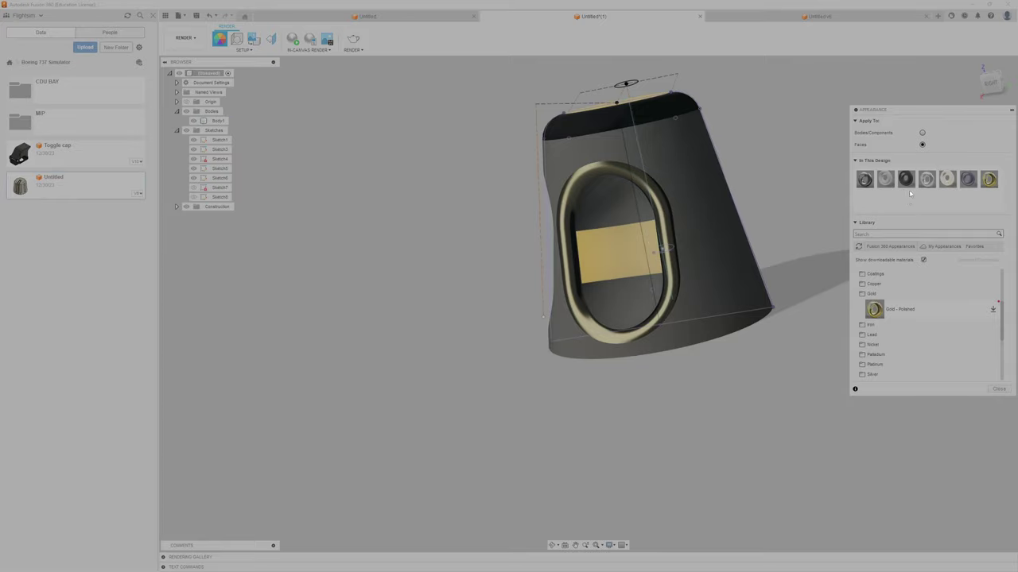
pyautogui.moveTo(945, 178)
pyautogui.mouseDown()
pyautogui.moveTo(644, 219)
pyautogui.moveTo(623, 211)
pyautogui.mouseUp()
pyautogui.moveTo(947, 179); pyautogui.dragTo(624, 304)
pyautogui.keyDown('shift'); pyautogui.moveTo(625, 305); pyautogui.dragTo(511, 198, button='middle'); pyautogui.keyUp('shift')
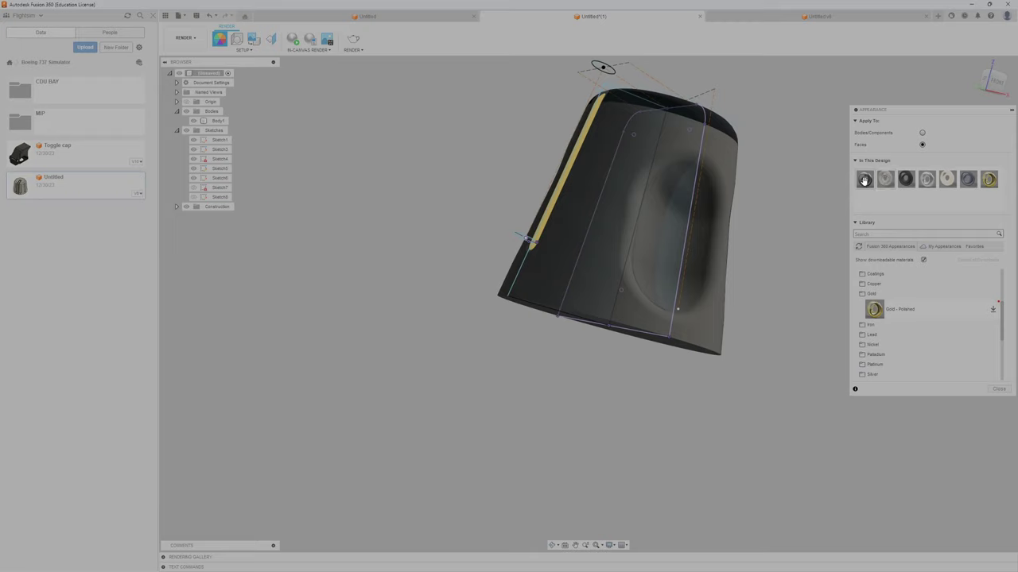
# Step: Try the Steel - Satin finish on faces of the second pocket
pyautogui.moveTo(864, 181)
pyautogui.mouseDown()
pyautogui.moveTo(636, 220)
pyautogui.moveTo(660, 229)
pyautogui.moveTo(714, 200)
pyautogui.moveTo(665, 246)
pyautogui.moveTo(858, 200)
pyautogui.mouseUp()
pyautogui.moveTo(637, 234); pyautogui.dragTo(657, 235)
pyautogui.moveTo(731, 249)
pyautogui.keyDown('shift'); pyautogui.mouseDown(button='middle')
pyautogui.moveTo(726, 262)
pyautogui.moveTo(745, 279)
pyautogui.moveTo(570, 101)
pyautogui.moveTo(605, 199)
pyautogui.mouseUp(button='middle'); pyautogui.keyUp('shift')
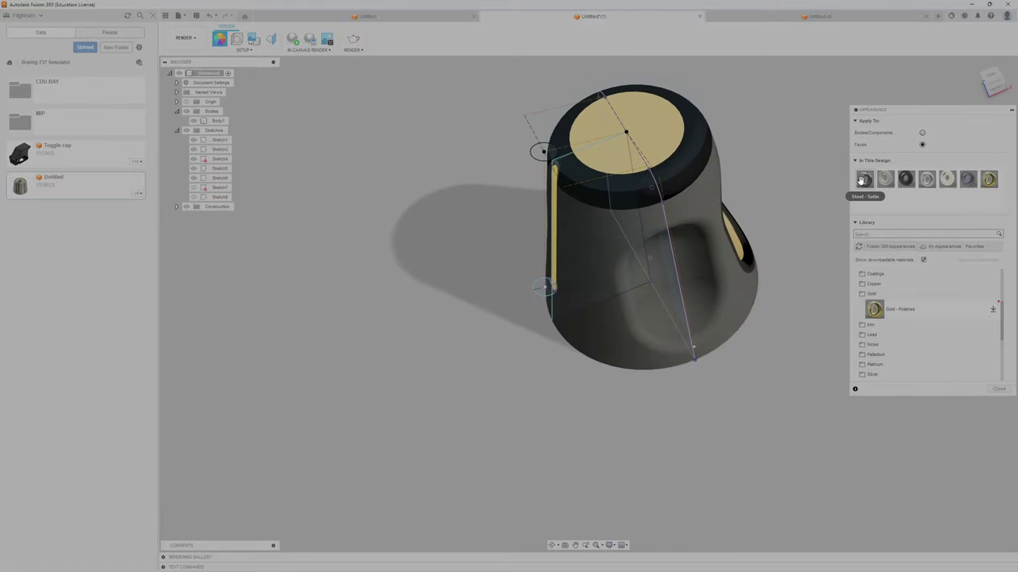
pyautogui.moveTo(682, 274)
pyautogui.mouseDown()
pyautogui.moveTo(683, 238)
pyautogui.moveTo(698, 232)
pyautogui.moveTo(752, 283)
pyautogui.moveTo(705, 310)
pyautogui.mouseUp()
pyautogui.moveTo(863, 180); pyautogui.dragTo(697, 281)
pyautogui.moveTo(905, 180); pyautogui.dragTo(865, 222)
# Step: Make the second pocket's handle, recessed face and inner rim polished gold
pyautogui.moveTo(725, 272); pyautogui.dragTo(725, 274)
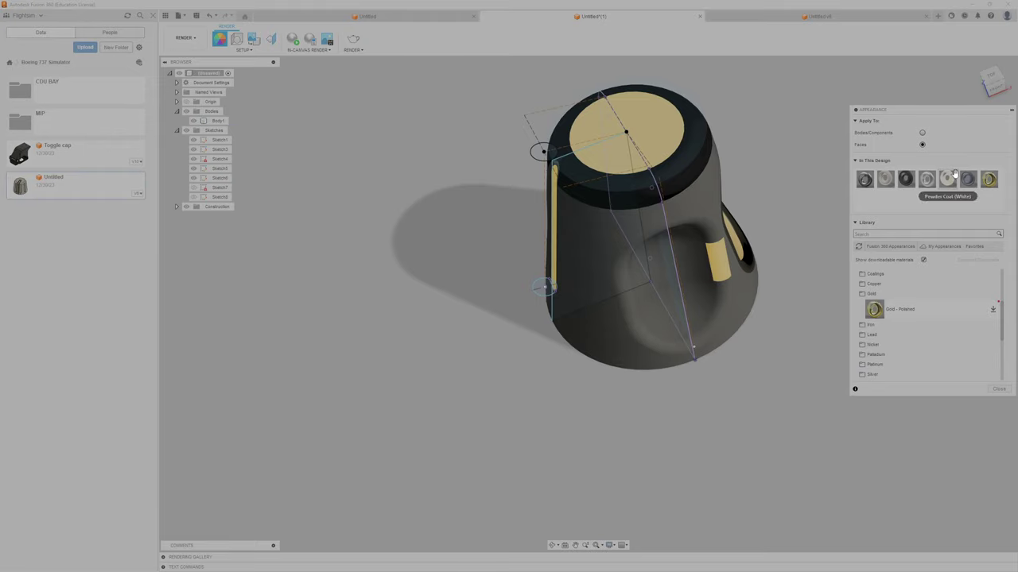
pyautogui.moveTo(947, 179); pyautogui.dragTo(639, 299)
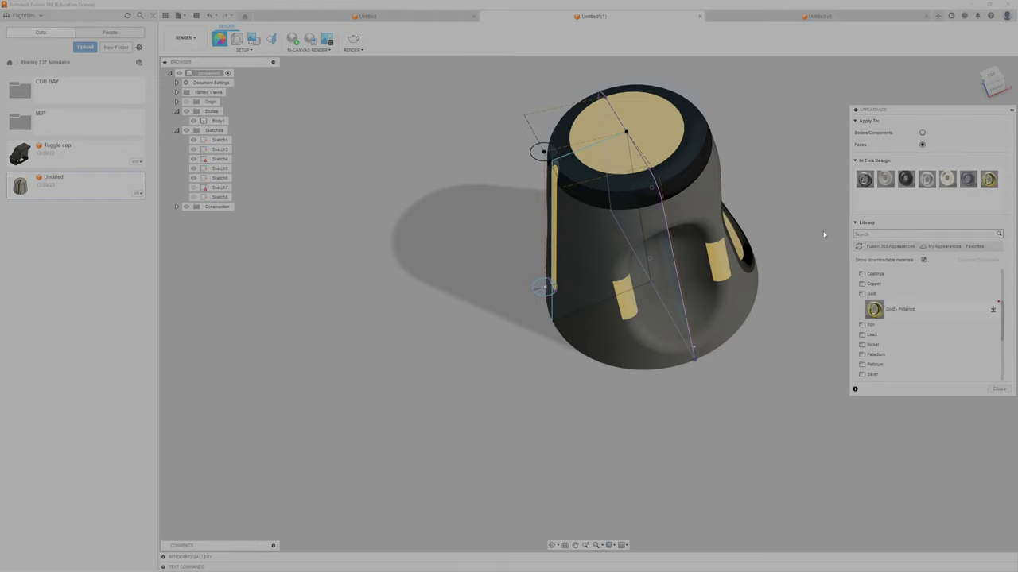
pyautogui.moveTo(947, 179); pyautogui.dragTo(684, 236)
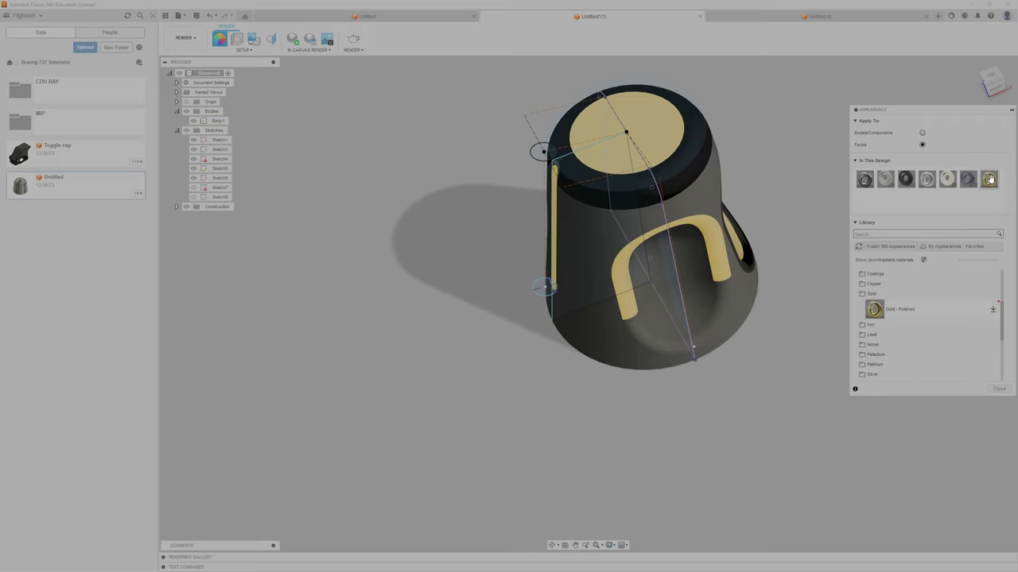
pyautogui.moveTo(989, 179); pyautogui.dragTo(720, 340)
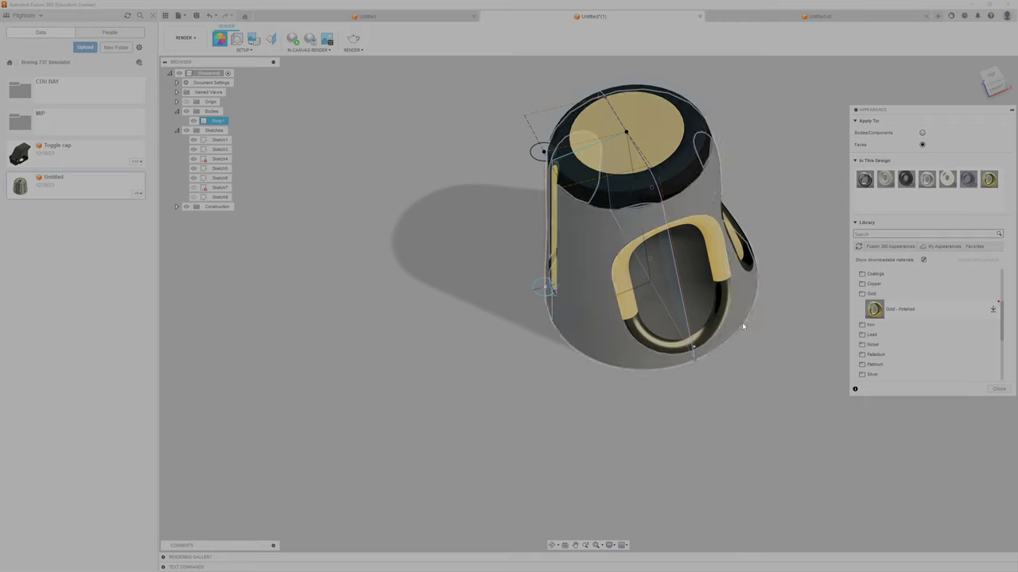
# Step: Close the Appearance panel and hide the sketch lines via Object Visibility
pyautogui.click(1000, 389)
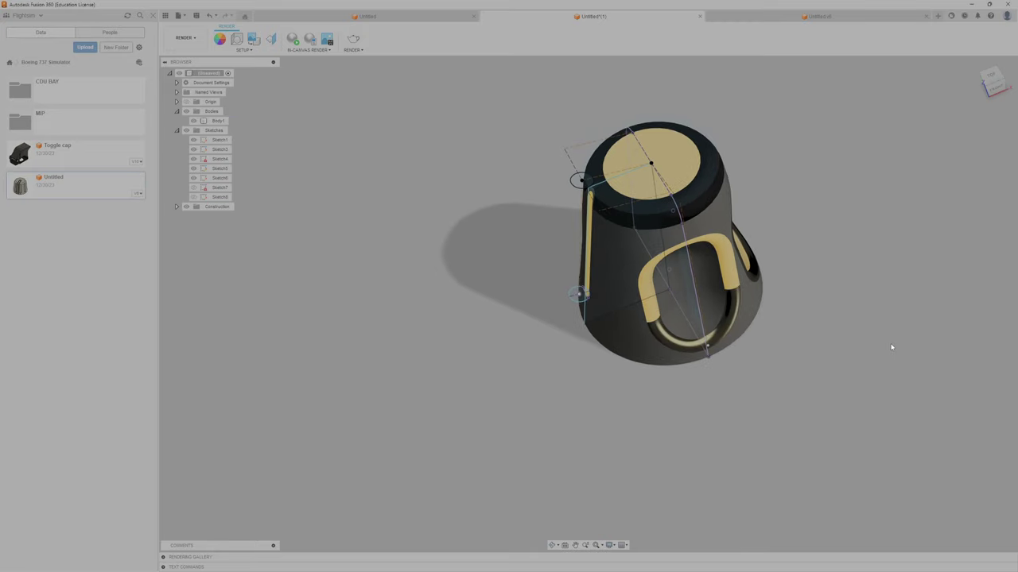
pyautogui.moveTo(891, 344)
pyautogui.keyDown('shift'); pyautogui.mouseDown(button='middle')
pyautogui.moveTo(772, 329)
pyautogui.moveTo(843, 400)
pyautogui.moveTo(783, 381)
pyautogui.mouseUp(button='middle'); pyautogui.keyUp('shift')
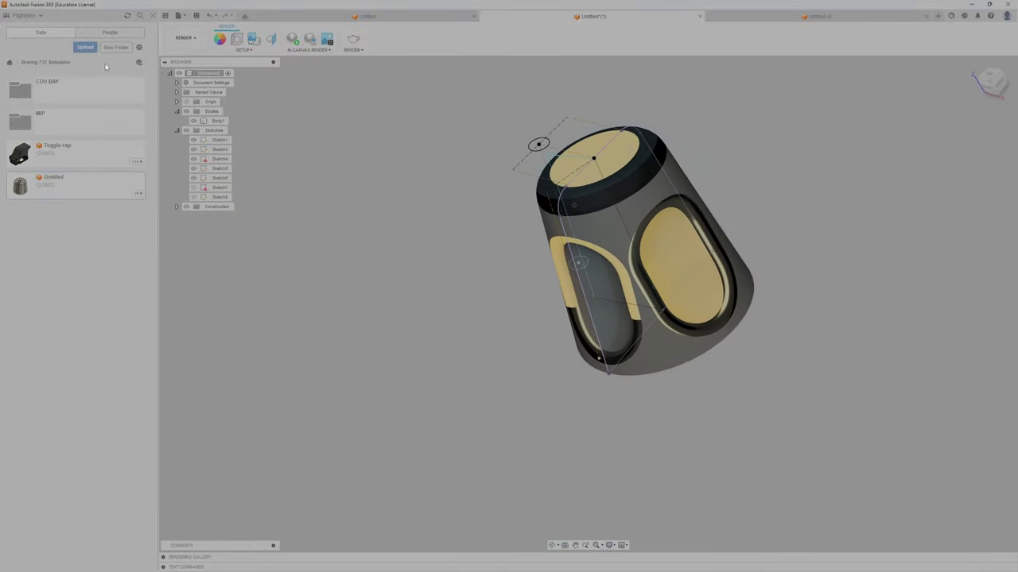
pyautogui.click(609, 545)
pyautogui.moveTo(630, 520)
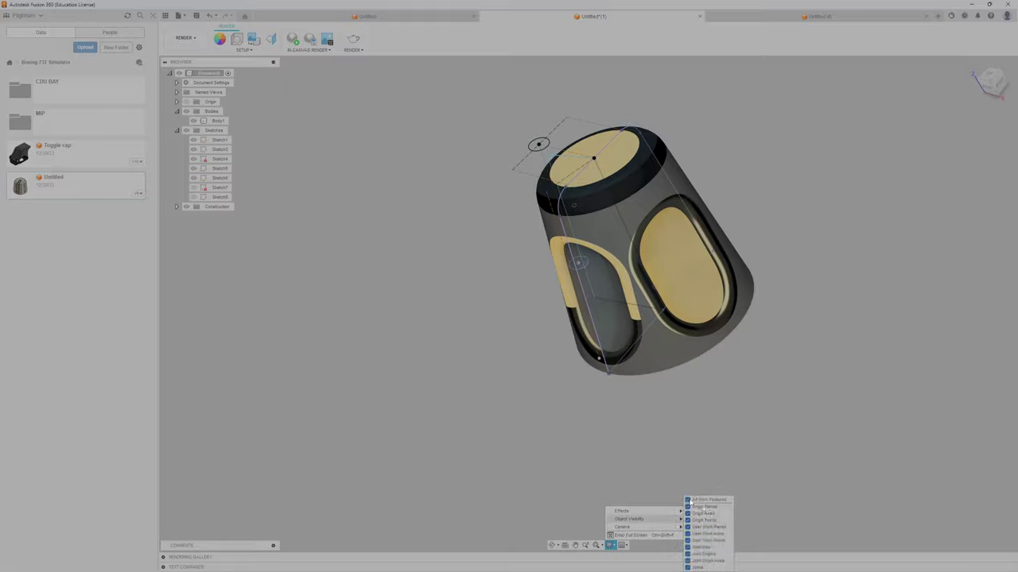
pyautogui.click(703, 507)
pyautogui.moveTo(704, 408)
pyautogui.keyDown('shift'); pyautogui.mouseDown(button='middle')
pyautogui.moveTo(641, 357)
pyautogui.moveTo(612, 390)
pyautogui.mouseUp(button='middle'); pyautogui.keyUp('shift')
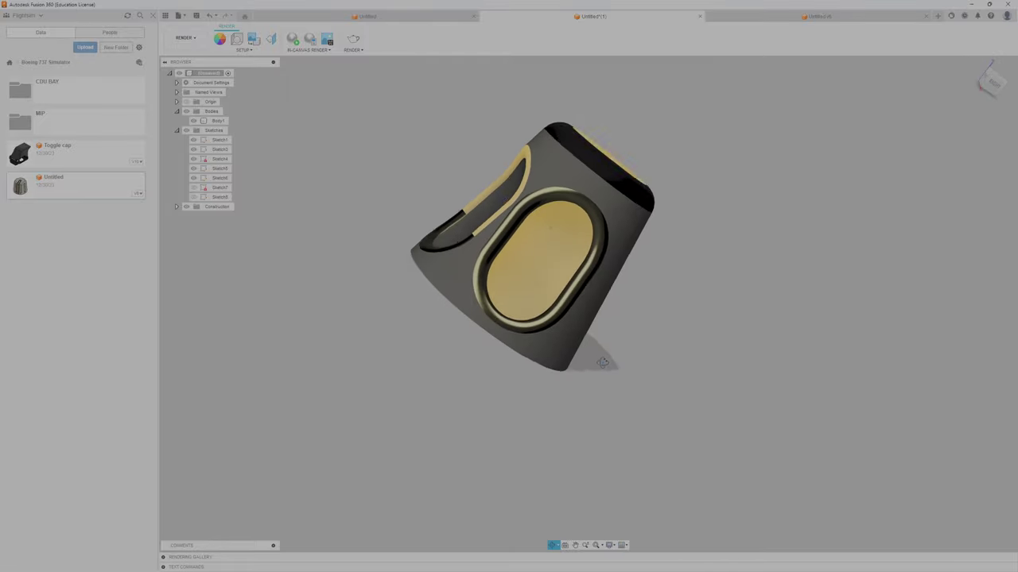
# Step: Open and close Scene Settings and cancel an Insert Design dialog while orbiting the knob
pyautogui.click(237, 39)
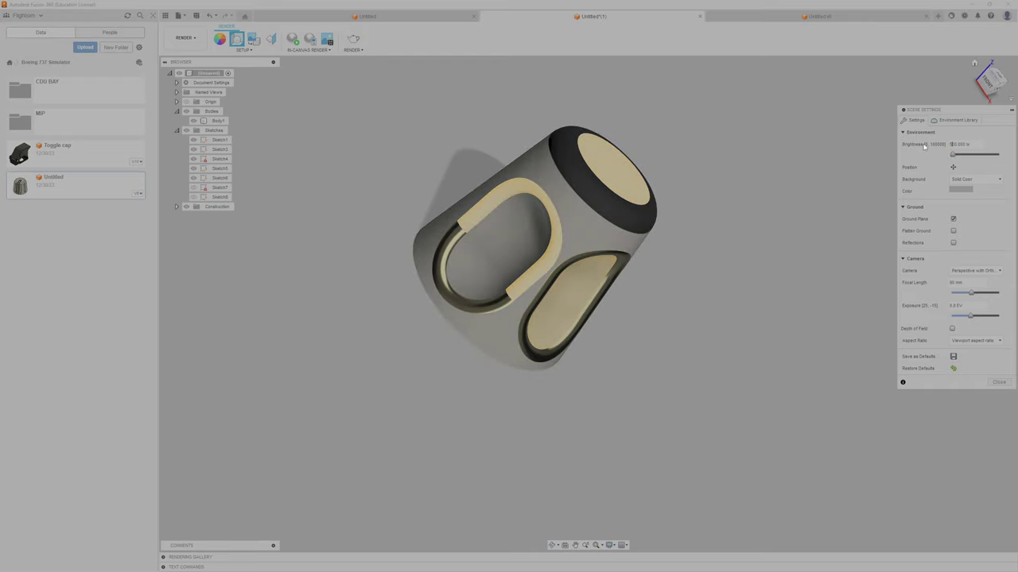
pyautogui.click(998, 382)
pyautogui.moveTo(673, 370)
pyautogui.keyDown('shift'); pyautogui.mouseDown(button='middle')
pyautogui.moveTo(823, 431)
pyautogui.moveTo(795, 466)
pyautogui.moveTo(707, 466)
pyautogui.moveTo(688, 484)
pyautogui.moveTo(696, 502)
pyautogui.moveTo(756, 504)
pyautogui.mouseUp(button='middle'); pyautogui.keyUp('shift')
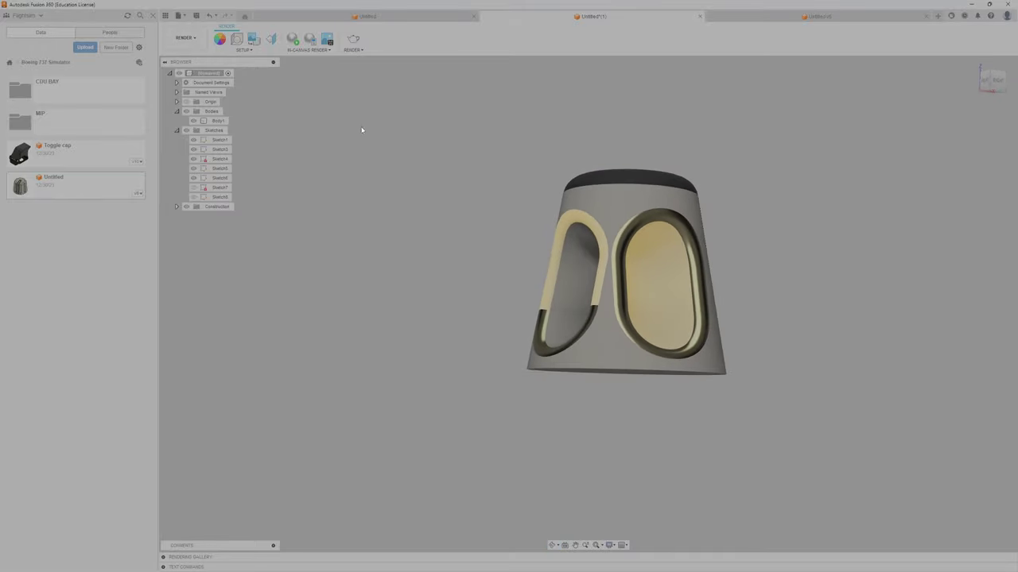
pyautogui.click(254, 37)
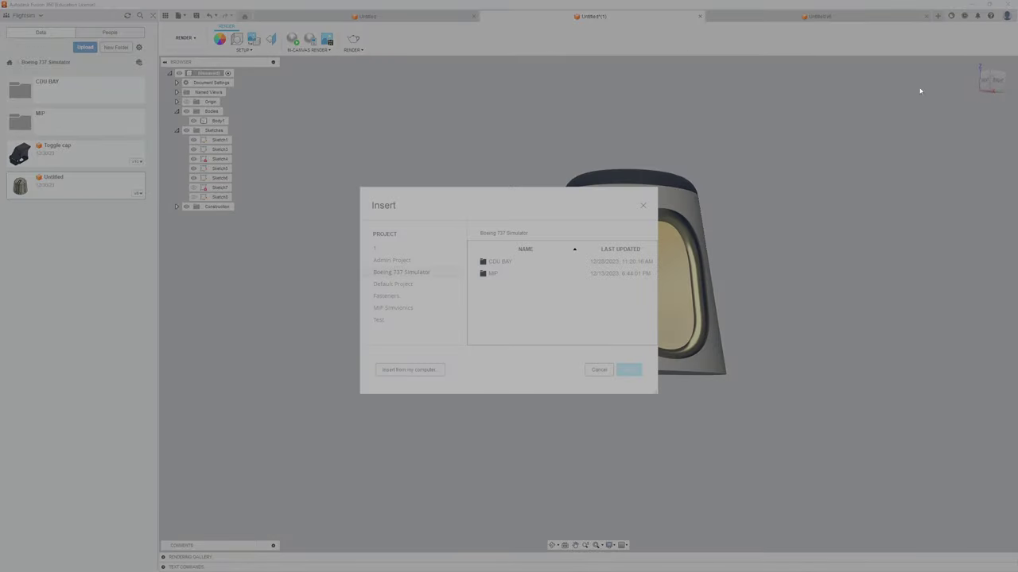
pyautogui.click(601, 370)
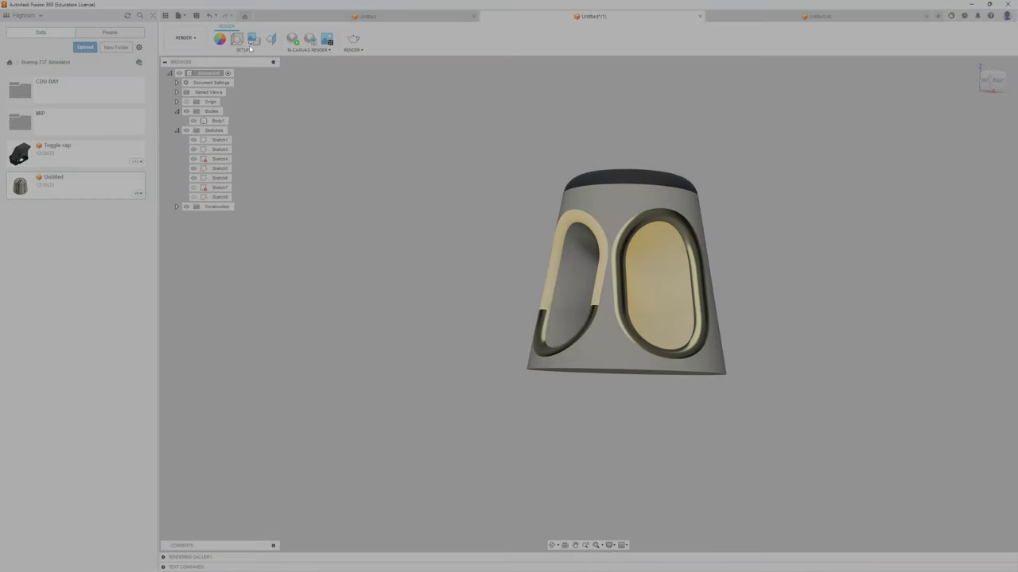
# Step: Light the scene with the Field environment from the Environment Library
pyautogui.click(237, 40)
pyautogui.click(958, 123)
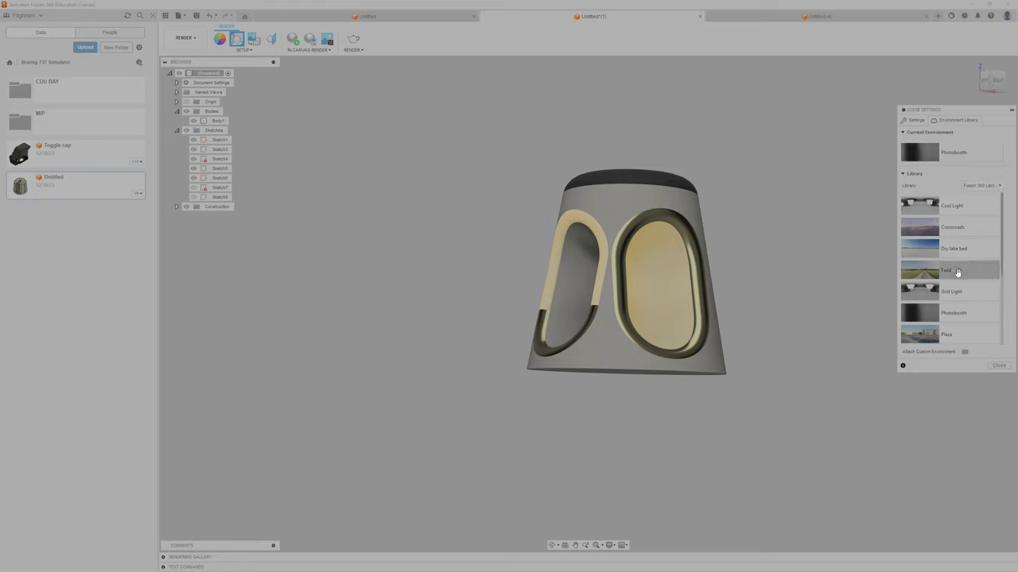
pyautogui.moveTo(777, 192); pyautogui.dragTo(766, 183)
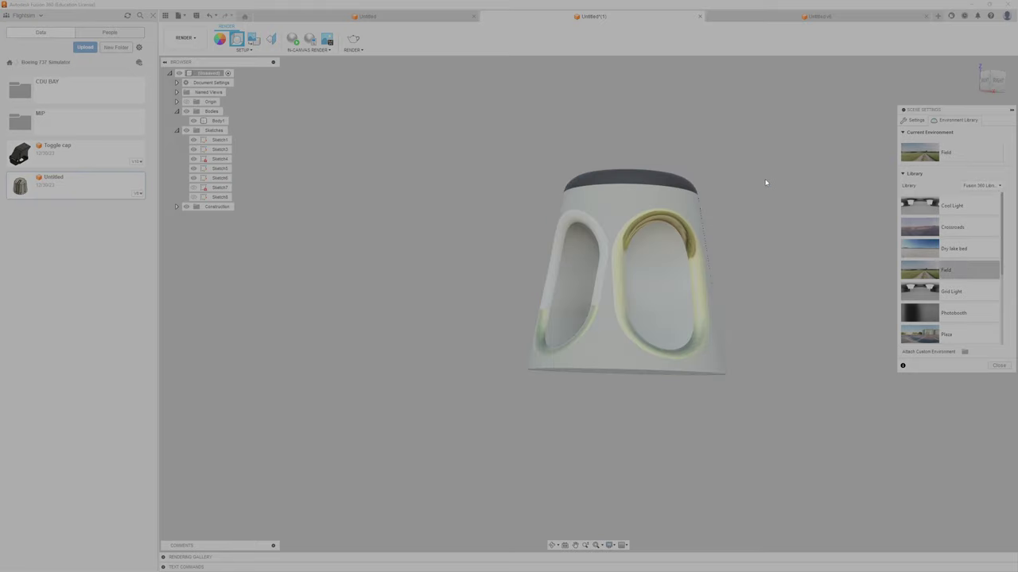
pyautogui.keyDown('shift'); pyautogui.moveTo(764, 182); pyautogui.dragTo(761, 170, button='middle'); pyautogui.keyUp('shift')
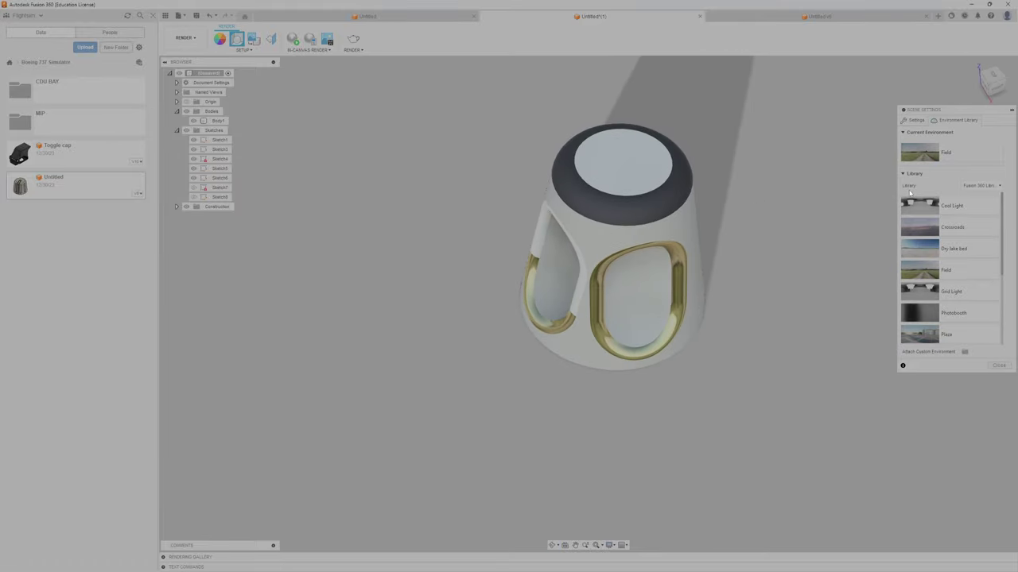
# Step: Enable flattened ground and reflections so the knob mirrors onto the floor
pyautogui.click(919, 122)
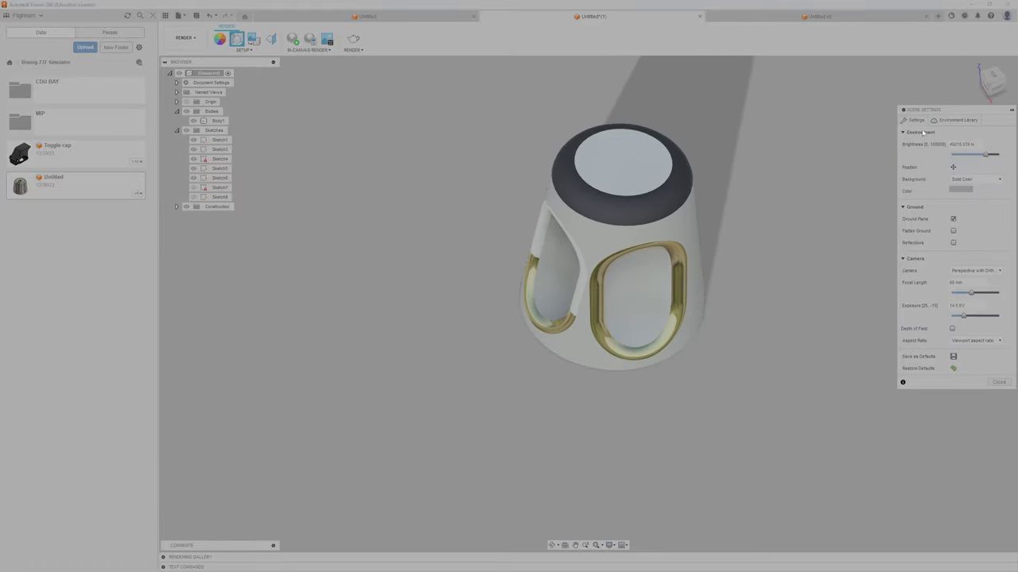
pyautogui.click(954, 243)
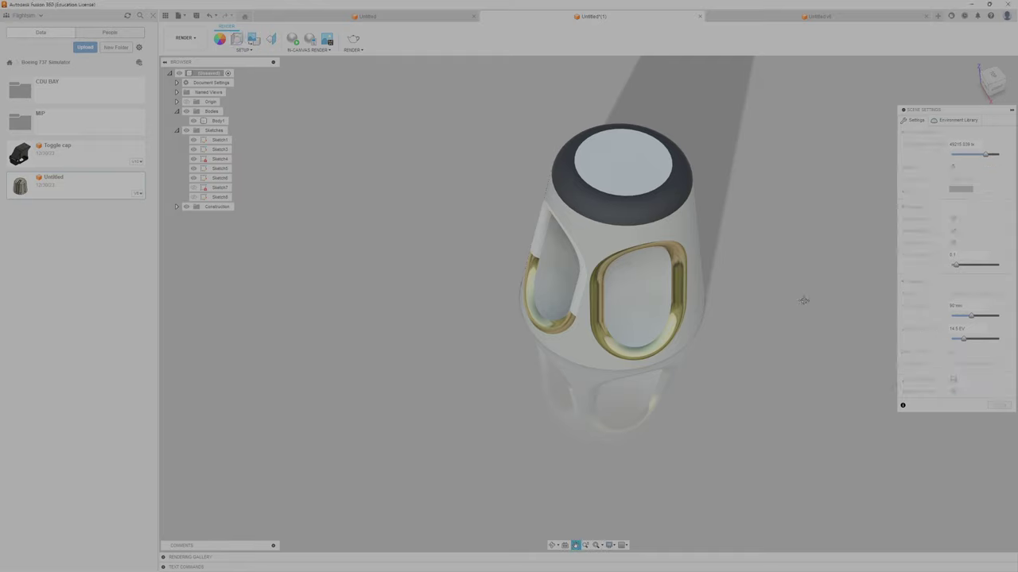
pyautogui.keyDown('shift'); pyautogui.moveTo(800, 295); pyautogui.dragTo(802, 270, button='middle'); pyautogui.keyUp('shift')
pyautogui.click(958, 120)
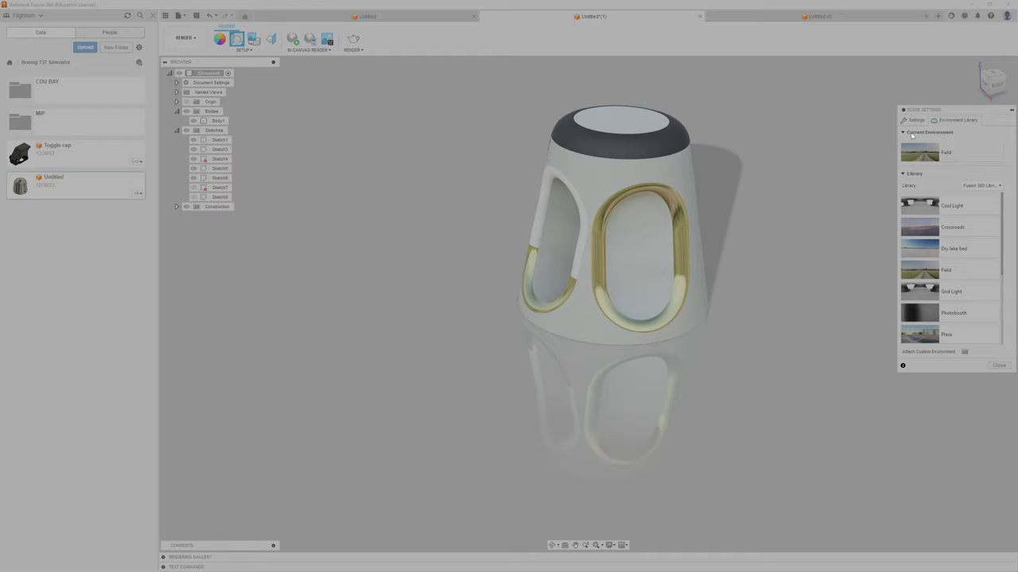
pyautogui.click(915, 122)
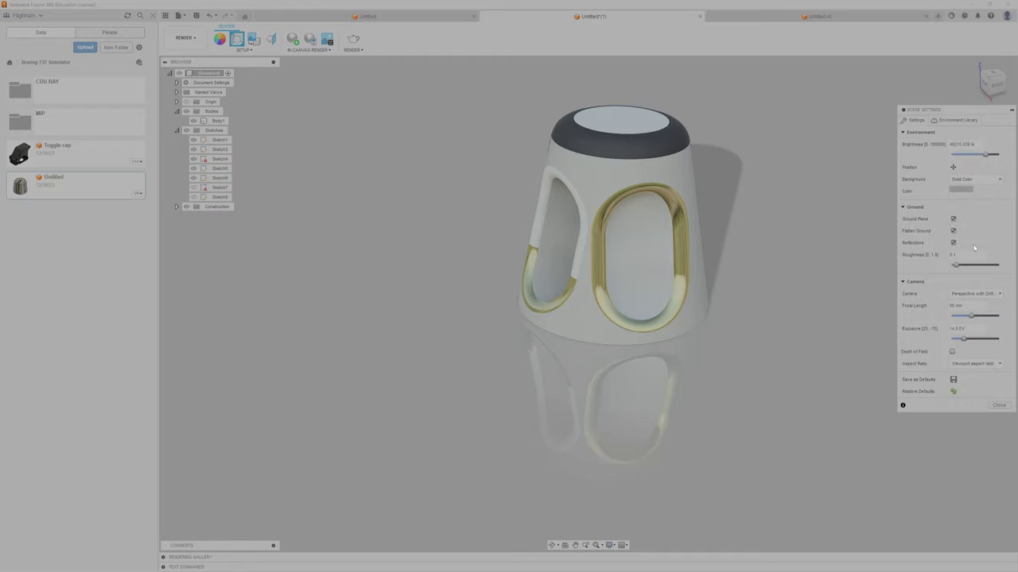
pyautogui.keyDown('shift'); pyautogui.moveTo(896, 205); pyautogui.dragTo(853, 217, button='middle'); pyautogui.keyUp('shift')
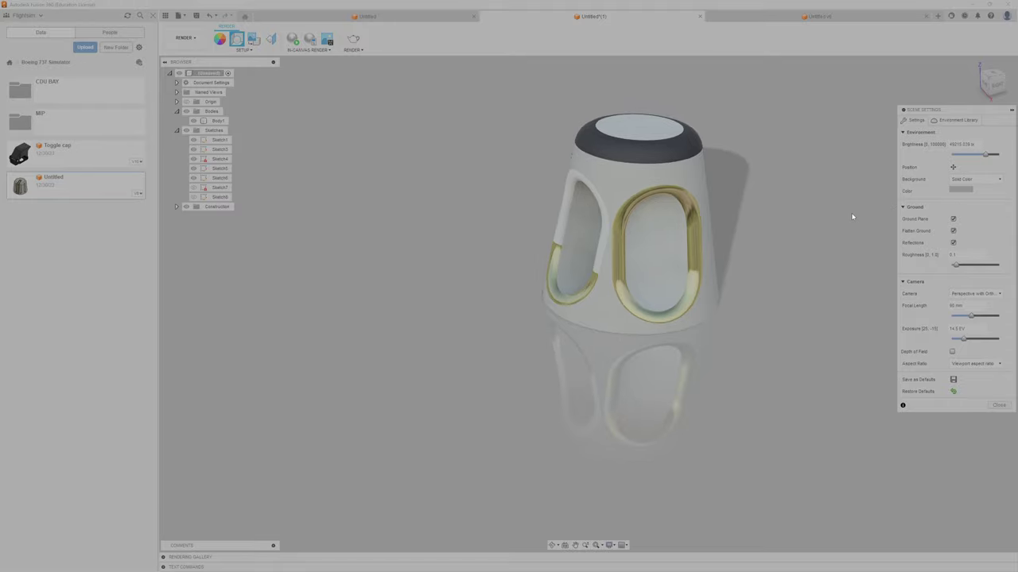
# Step: Set the scene background to Solid Color instead of the environment backdrop
pyautogui.click(966, 181)
pyautogui.click(967, 192)
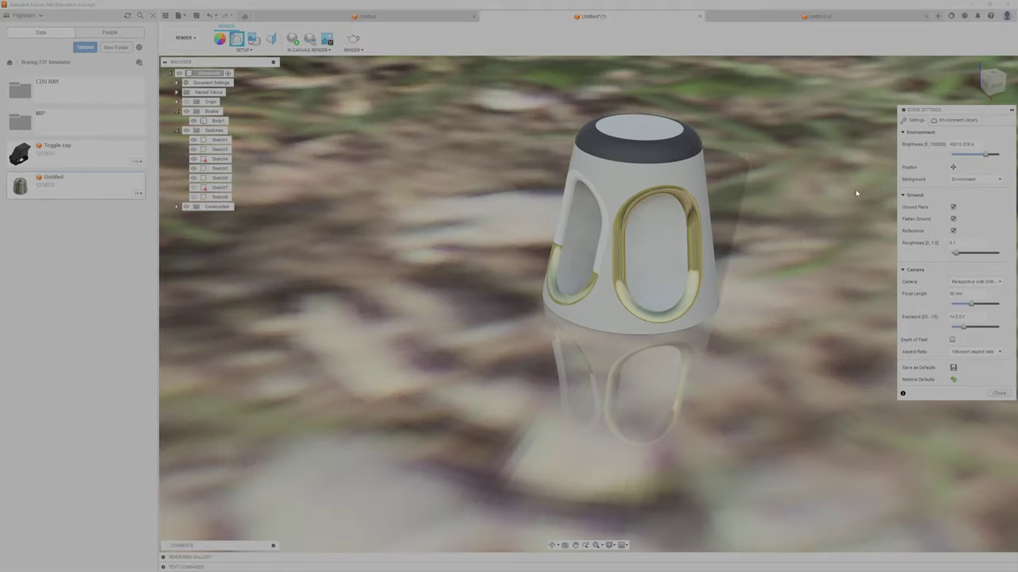
pyautogui.scroll(-2, 803, 216)
pyautogui.moveTo(803, 216)
pyautogui.keyDown('shift'); pyautogui.mouseDown(button='middle')
pyautogui.moveTo(716, 217)
pyautogui.moveTo(716, 302)
pyautogui.moveTo(960, 201)
pyautogui.mouseUp(button='middle'); pyautogui.keyUp('shift')
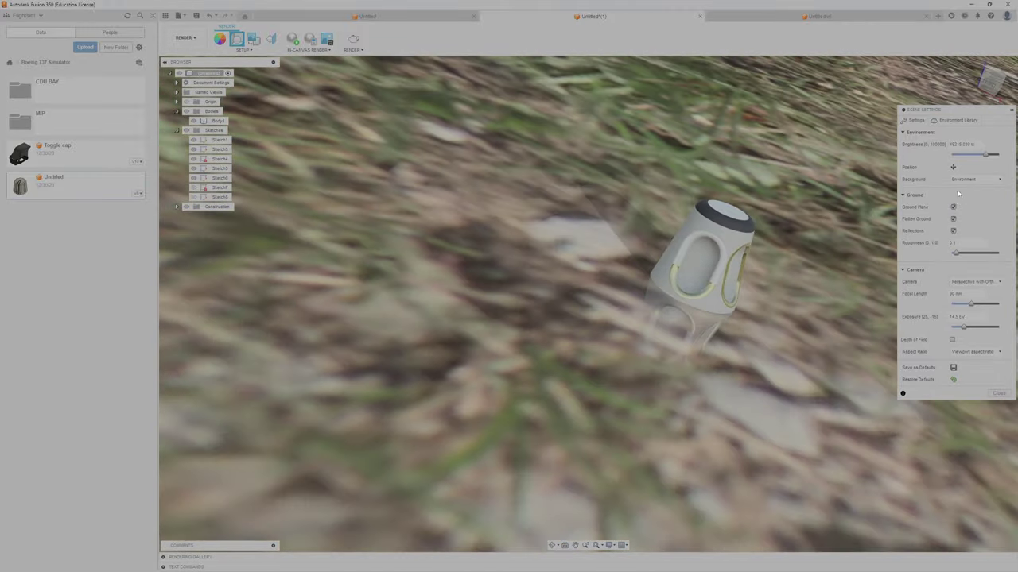
pyautogui.click(965, 182)
pyautogui.click(967, 198)
pyautogui.moveTo(824, 294)
pyautogui.keyDown('shift'); pyautogui.mouseDown(button='middle')
pyautogui.moveTo(722, 281)
pyautogui.moveTo(779, 283)
pyautogui.moveTo(781, 222)
pyautogui.moveTo(784, 350)
pyautogui.moveTo(711, 281)
pyautogui.moveTo(721, 309)
pyautogui.moveTo(788, 250)
pyautogui.moveTo(752, 281)
pyautogui.moveTo(804, 282)
pyautogui.moveTo(740, 270)
pyautogui.moveTo(621, 277)
pyautogui.moveTo(734, 284)
pyautogui.moveTo(702, 252)
pyautogui.moveTo(693, 257)
pyautogui.moveTo(796, 262)
pyautogui.moveTo(808, 209)
pyautogui.moveTo(829, 257)
pyautogui.moveTo(804, 295)
pyautogui.mouseUp(button='middle'); pyautogui.keyUp('shift')
# Step: Apply the Photobooth lighting environment from the Environment Library
pyautogui.moveTo(699, 242)
pyautogui.keyDown('shift'); pyautogui.mouseDown(button='middle')
pyautogui.moveTo(763, 228)
pyautogui.moveTo(722, 279)
pyautogui.moveTo(686, 278)
pyautogui.moveTo(756, 291)
pyautogui.moveTo(715, 286)
pyautogui.moveTo(739, 278)
pyautogui.mouseUp(button='middle'); pyautogui.keyUp('shift')
pyautogui.click(957, 120)
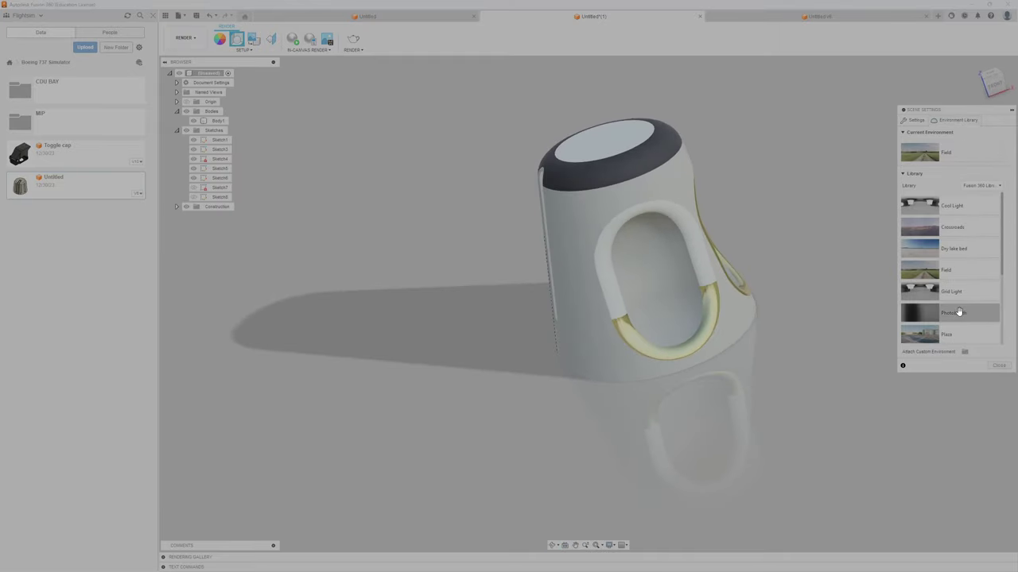
pyautogui.moveTo(838, 205); pyautogui.dragTo(839, 205)
pyautogui.moveTo(807, 263)
pyautogui.keyDown('shift'); pyautogui.mouseDown(button='middle')
pyautogui.moveTo(764, 218)
pyautogui.moveTo(787, 244)
pyautogui.moveTo(825, 216)
pyautogui.moveTo(818, 191)
pyautogui.moveTo(811, 220)
pyautogui.moveTo(829, 245)
pyautogui.moveTo(840, 236)
pyautogui.moveTo(795, 216)
pyautogui.moveTo(822, 230)
pyautogui.mouseUp(button='middle'); pyautogui.keyUp('shift')
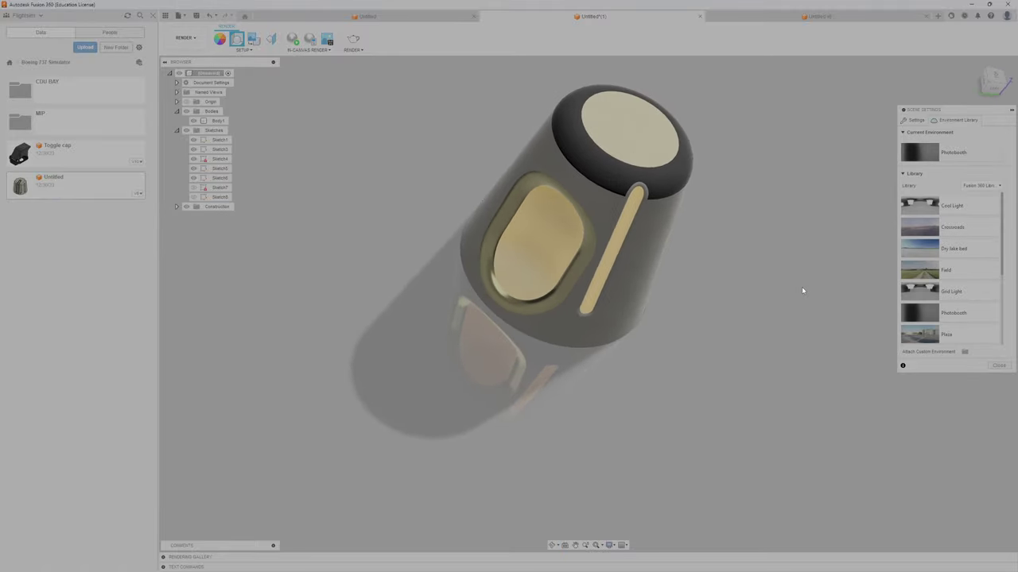
# Step: Switch between the Settings and Environment Library tabs, then close the Scene Settings panel
pyautogui.click(913, 119)
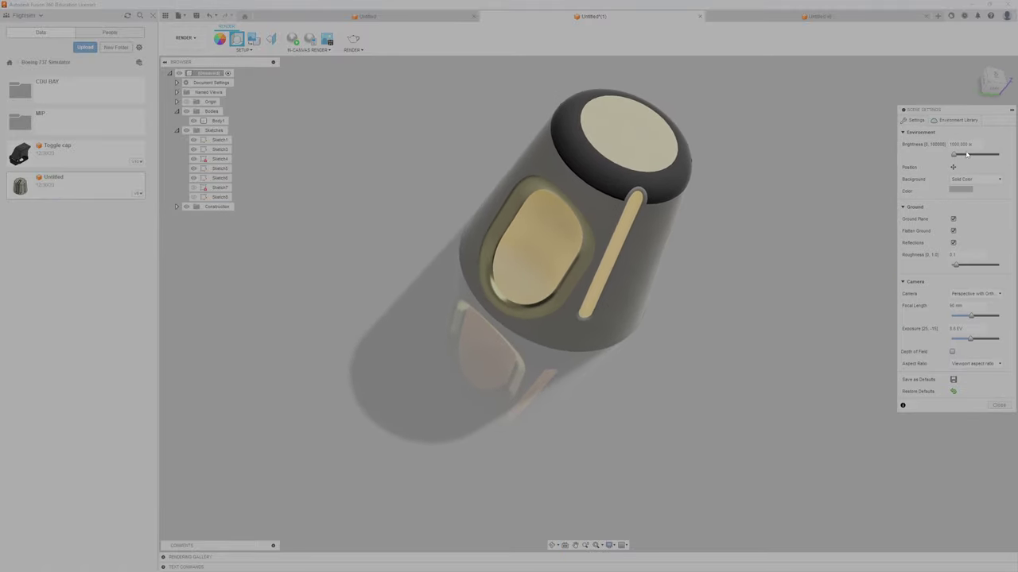
pyautogui.moveTo(682, 264)
pyautogui.keyDown('shift'); pyautogui.mouseDown(button='middle')
pyautogui.moveTo(754, 312)
pyautogui.moveTo(738, 329)
pyautogui.moveTo(756, 297)
pyautogui.moveTo(719, 314)
pyautogui.moveTo(729, 315)
pyautogui.mouseUp(button='middle'); pyautogui.keyUp('shift')
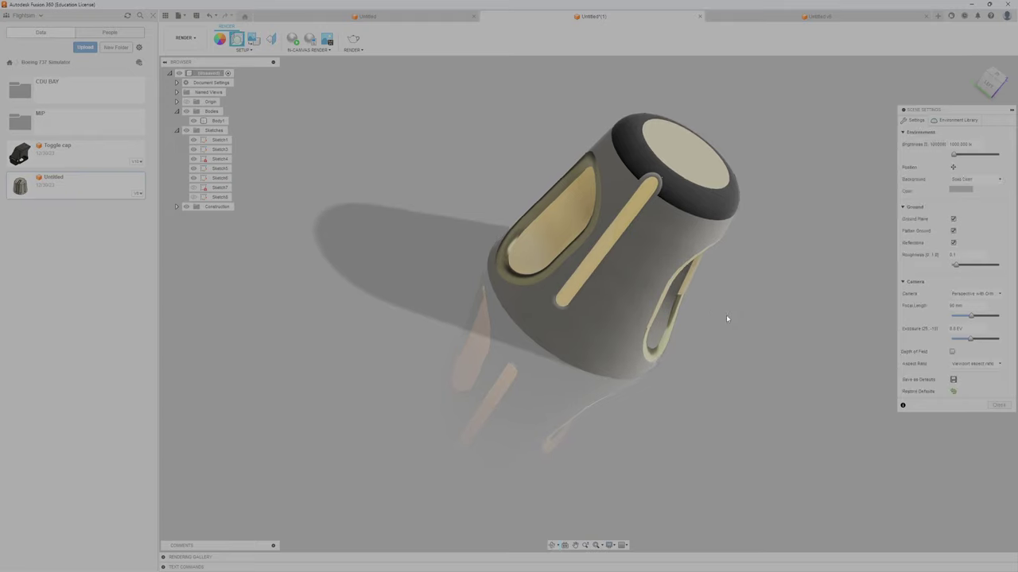
pyautogui.click(967, 122)
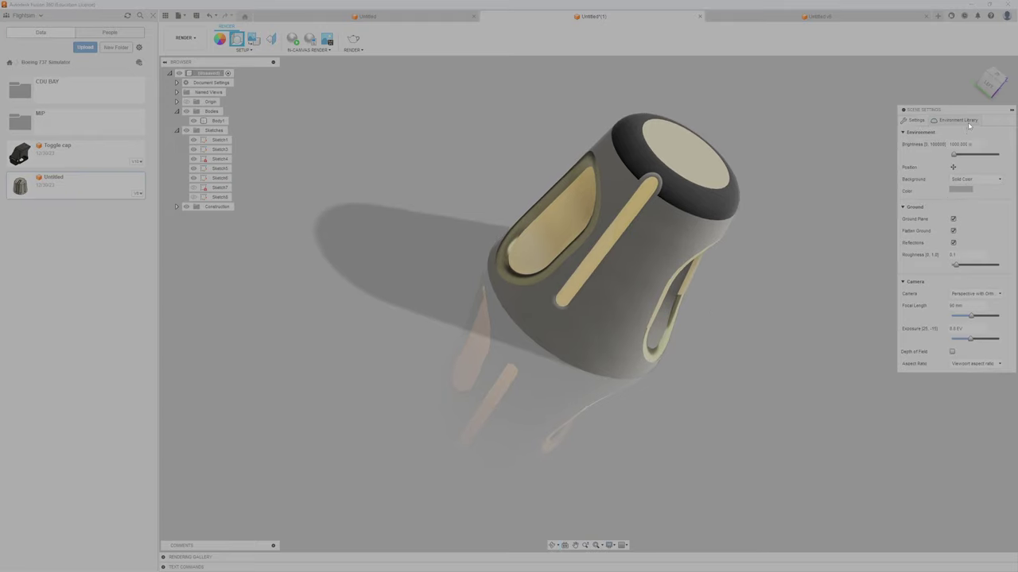
pyautogui.click(918, 121)
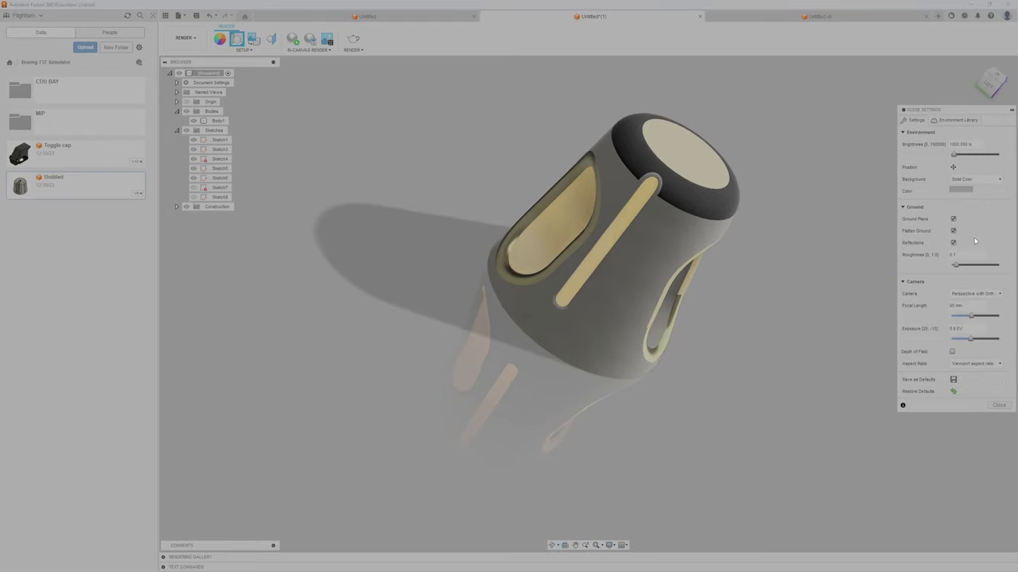
pyautogui.click(986, 405)
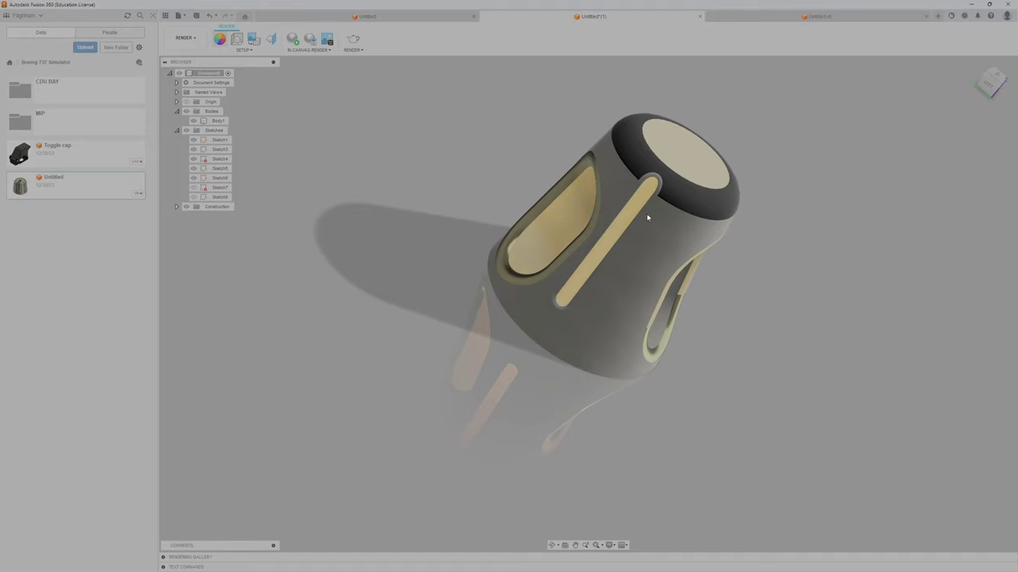
# Step: Give Powder Coat (White) emissivity at 500 cd/m² luminance with a gold filter colour
pyautogui.press('a')
pyautogui.doubleClick(966, 180)
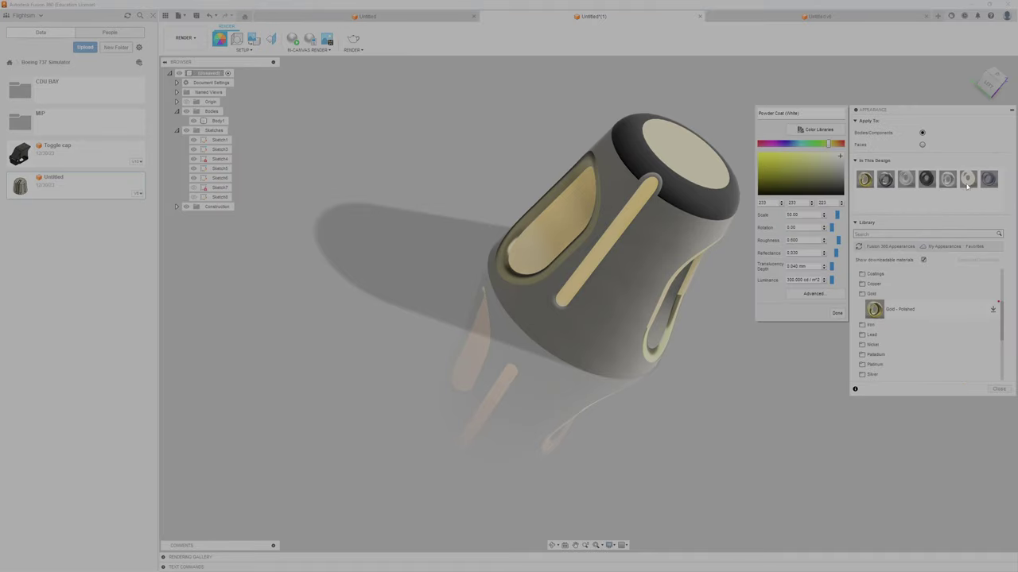
pyautogui.click(814, 294)
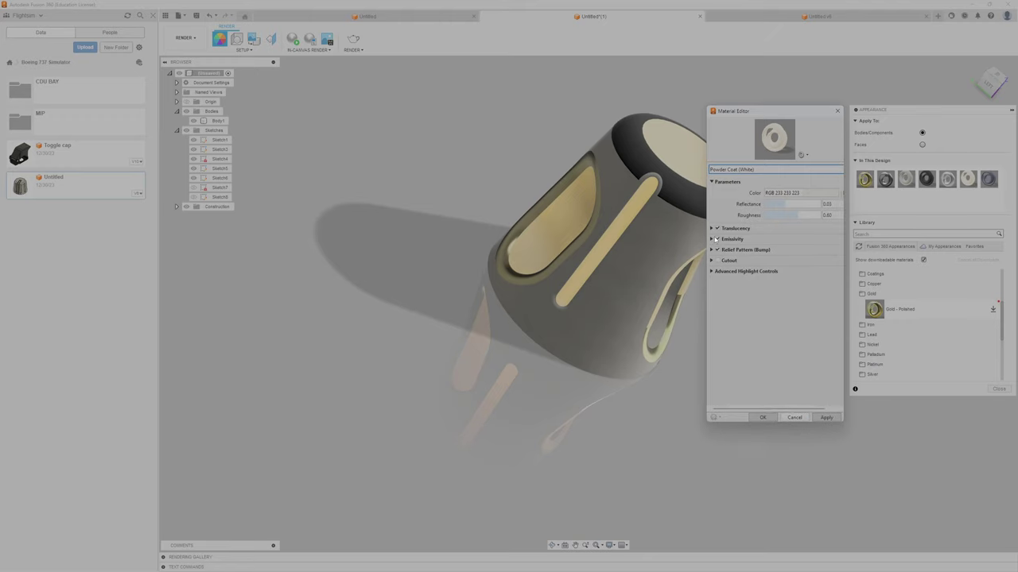
pyautogui.click(715, 239)
pyautogui.moveTo(827, 250)
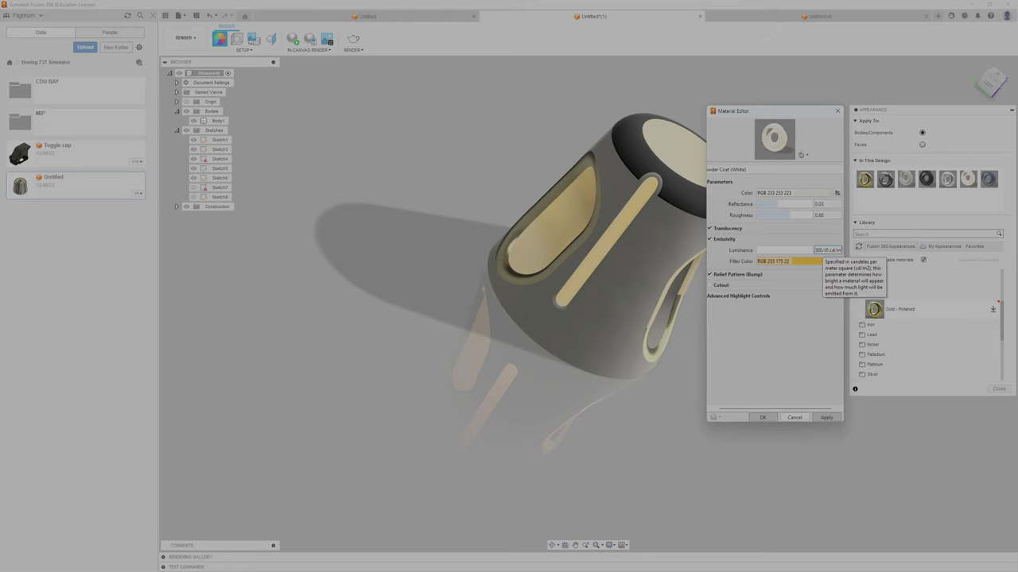
pyautogui.doubleClick(816, 249)
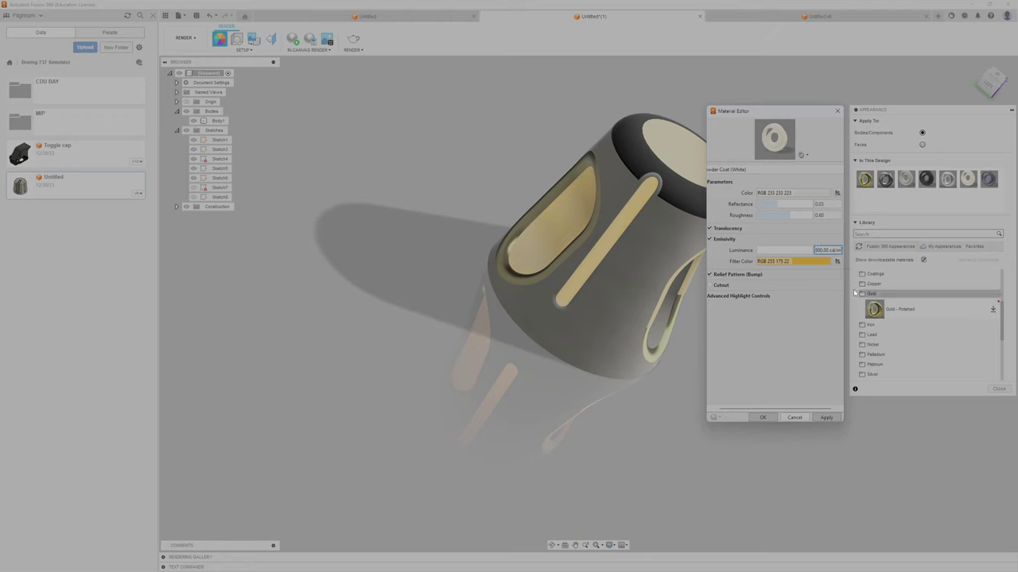
pyautogui.click(832, 420)
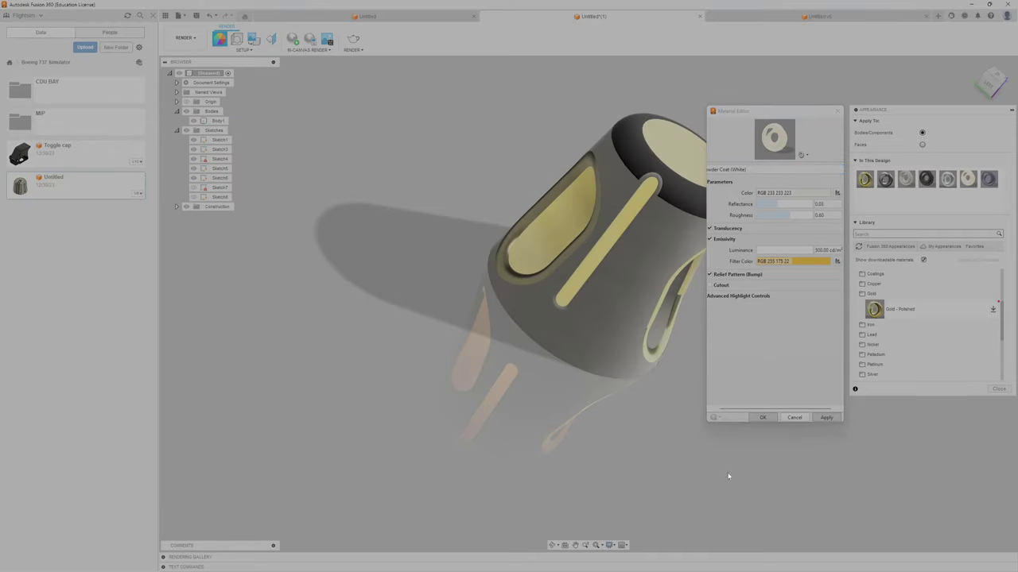
pyautogui.click(771, 417)
pyautogui.click(794, 417)
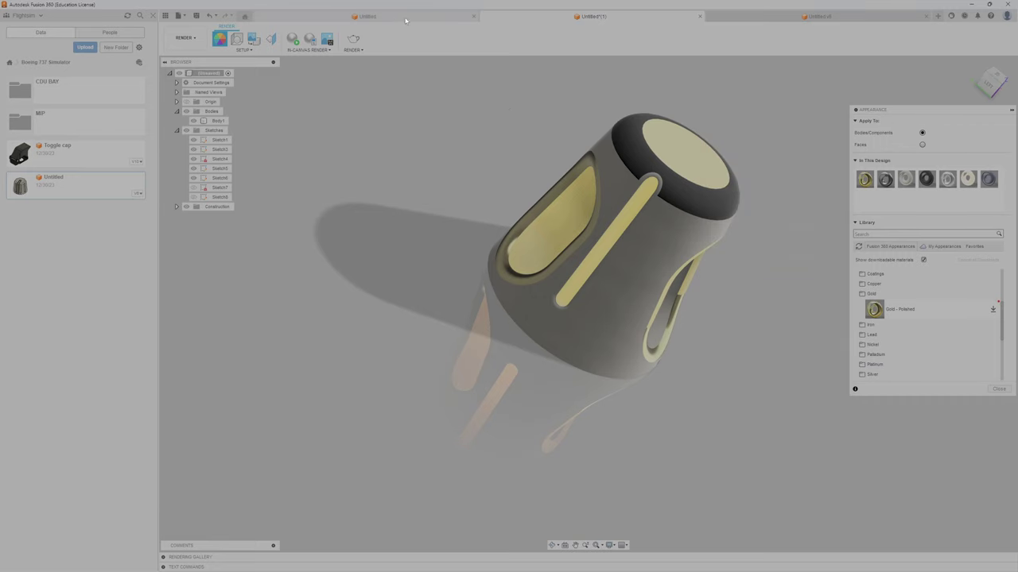
# Step: Start an in-canvas render and orbit closer around the knob as it refines
pyautogui.click(292, 39)
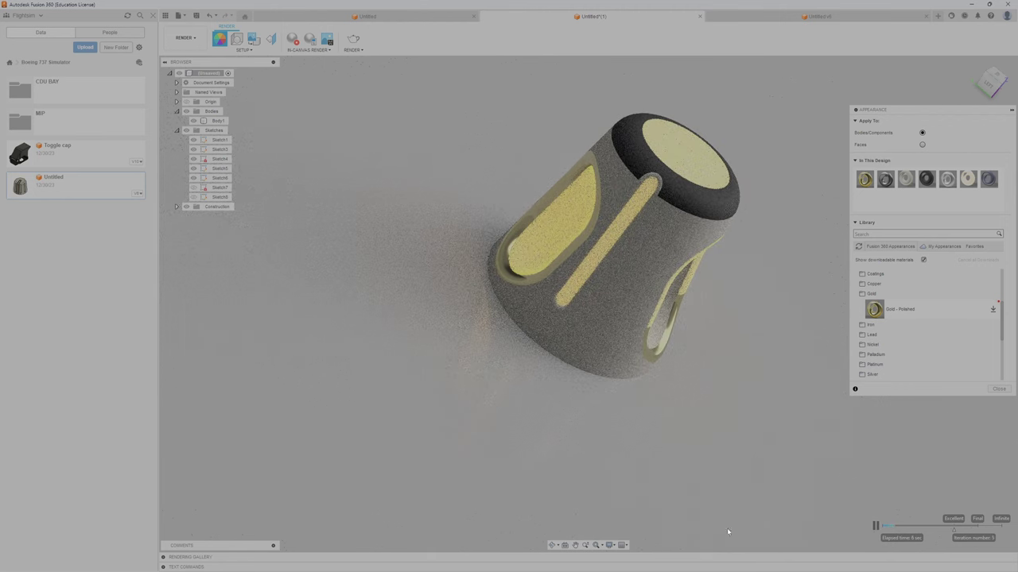
pyautogui.click(645, 291)
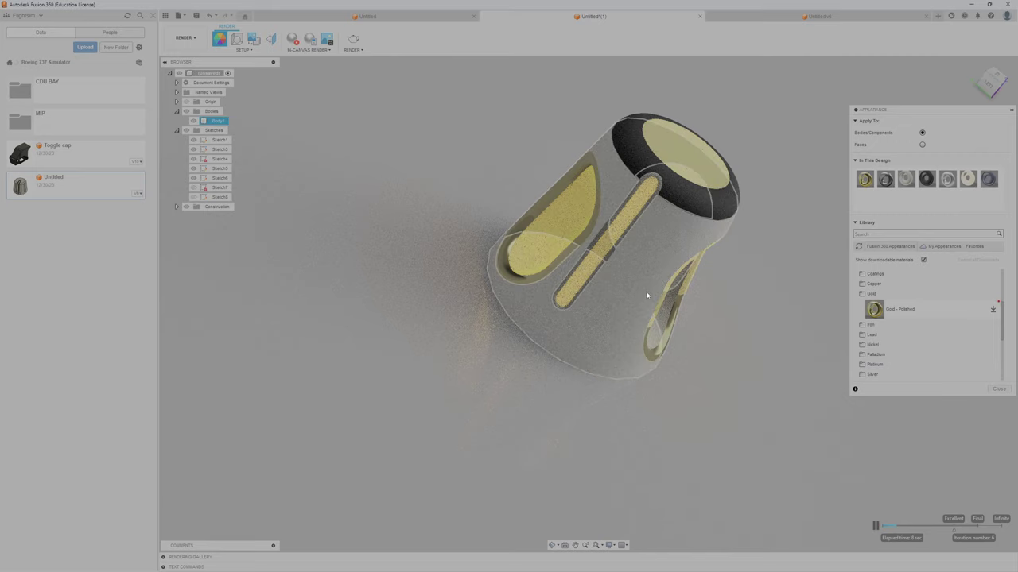
pyautogui.click(821, 368)
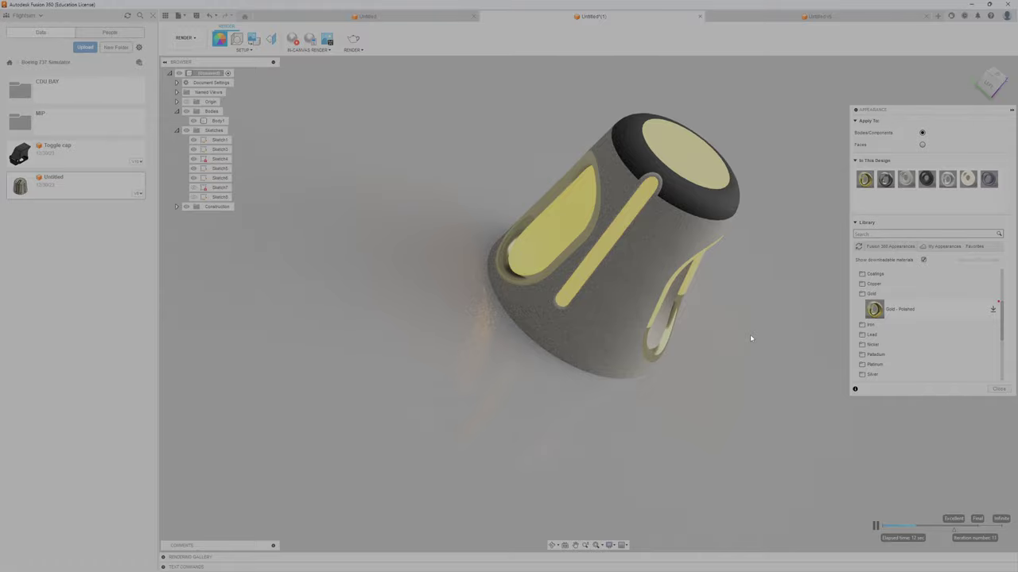
pyautogui.click(631, 293)
pyautogui.scroll(3, 641, 289)
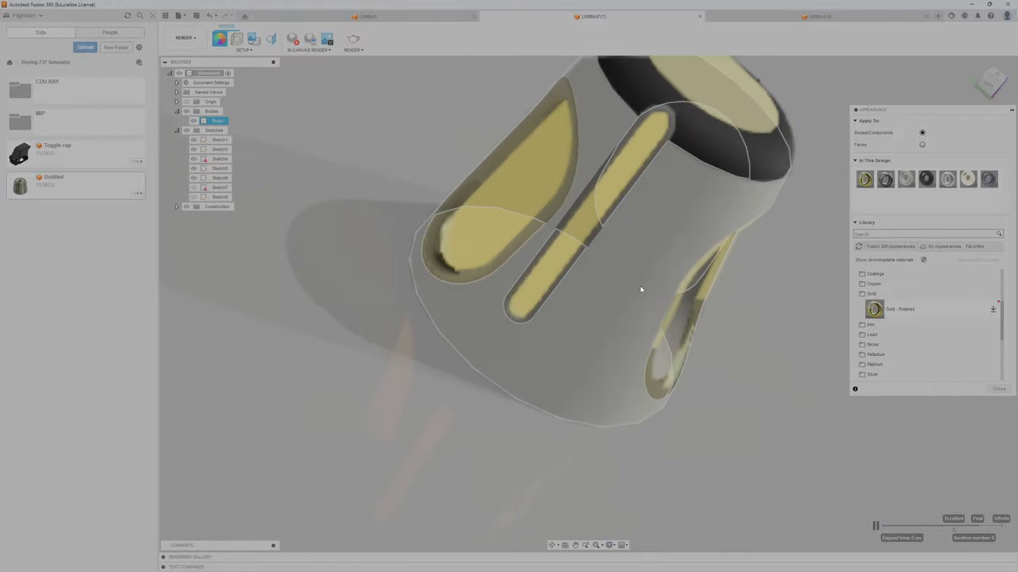
pyautogui.moveTo(732, 318)
pyautogui.keyDown('shift'); pyautogui.mouseDown(button='middle')
pyautogui.moveTo(747, 412)
pyautogui.moveTo(819, 371)
pyautogui.mouseUp(button='middle'); pyautogui.keyUp('shift')
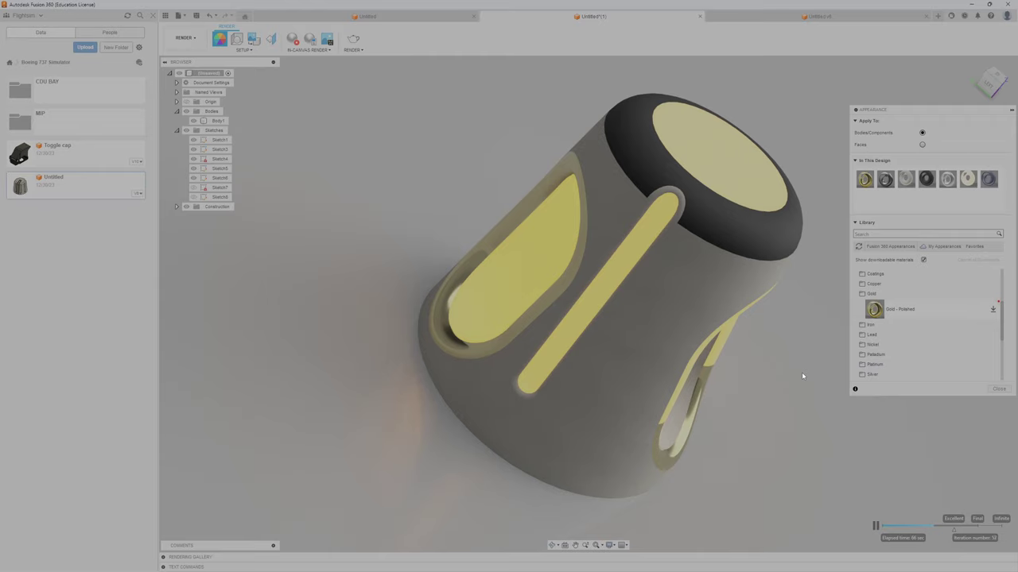
# Step: Clear the body selection so the knob renders opaque, then close the Appearance panel
pyautogui.click(671, 386)
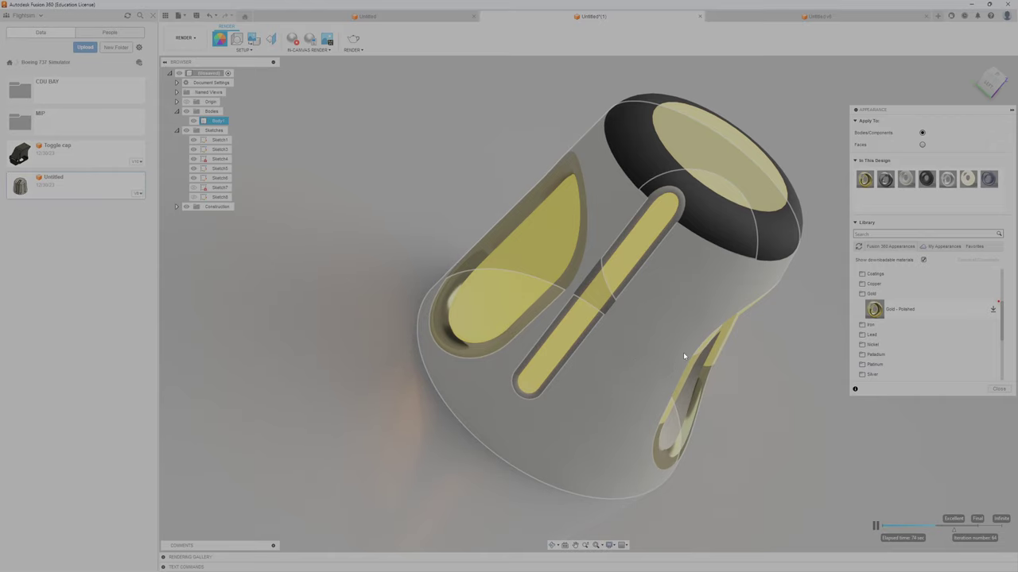
pyautogui.click(777, 407)
pyautogui.click(751, 415)
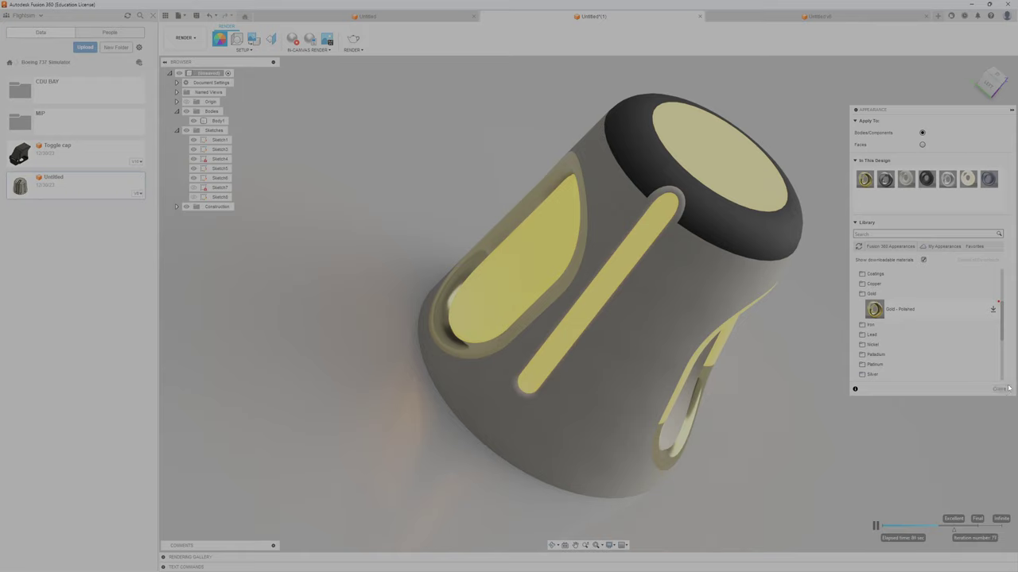
pyautogui.click(1000, 389)
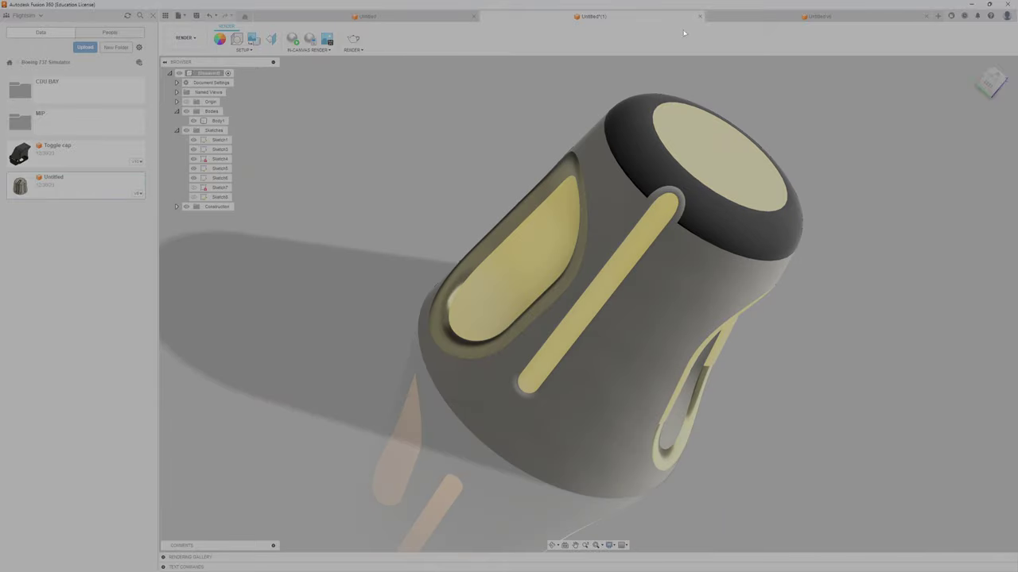
# Step: Switch to the third document tab and orbit the grooved knob to inspect its set screws
pyautogui.click(832, 16)
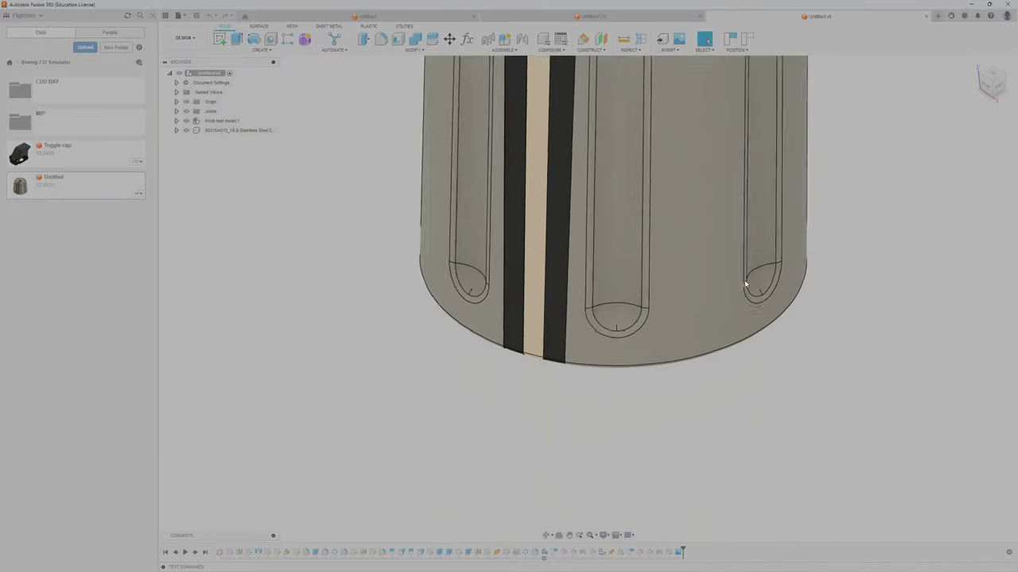
pyautogui.moveTo(843, 262)
pyautogui.keyDown('shift'); pyautogui.mouseDown(button='middle')
pyautogui.moveTo(587, 234)
pyautogui.moveTo(617, 411)
pyautogui.mouseUp(button='middle'); pyautogui.keyUp('shift')
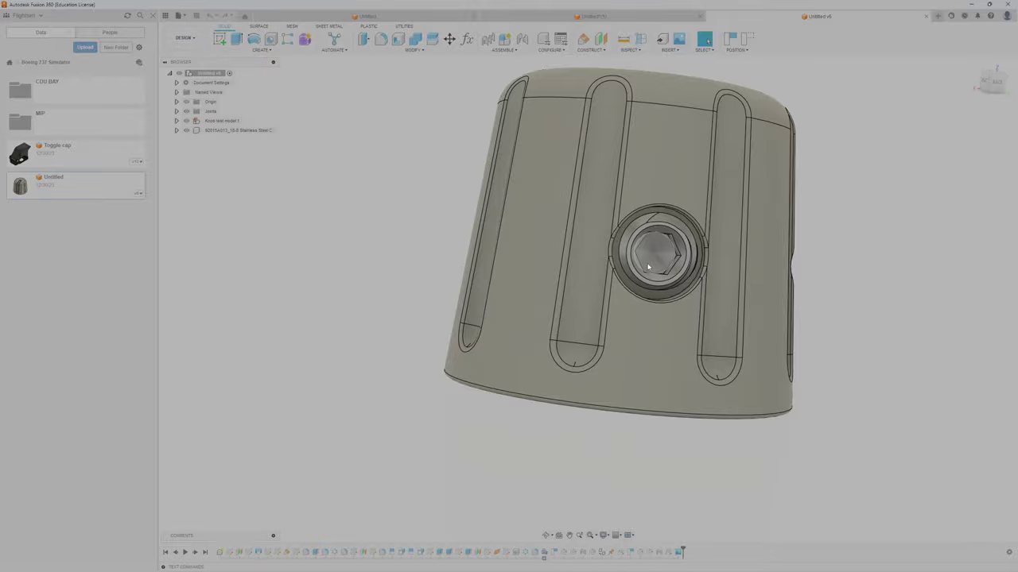
pyautogui.moveTo(648, 268)
pyautogui.keyDown('shift'); pyautogui.mouseDown(button='middle')
pyautogui.moveTo(625, 227)
pyautogui.moveTo(763, 346)
pyautogui.moveTo(602, 207)
pyautogui.moveTo(630, 272)
pyautogui.moveTo(654, 250)
pyautogui.moveTo(706, 125)
pyautogui.moveTo(824, 106)
pyautogui.moveTo(809, 161)
pyautogui.moveTo(658, 410)
pyautogui.moveTo(604, 178)
pyautogui.moveTo(492, 247)
pyautogui.mouseUp(button='middle'); pyautogui.keyUp('shift')
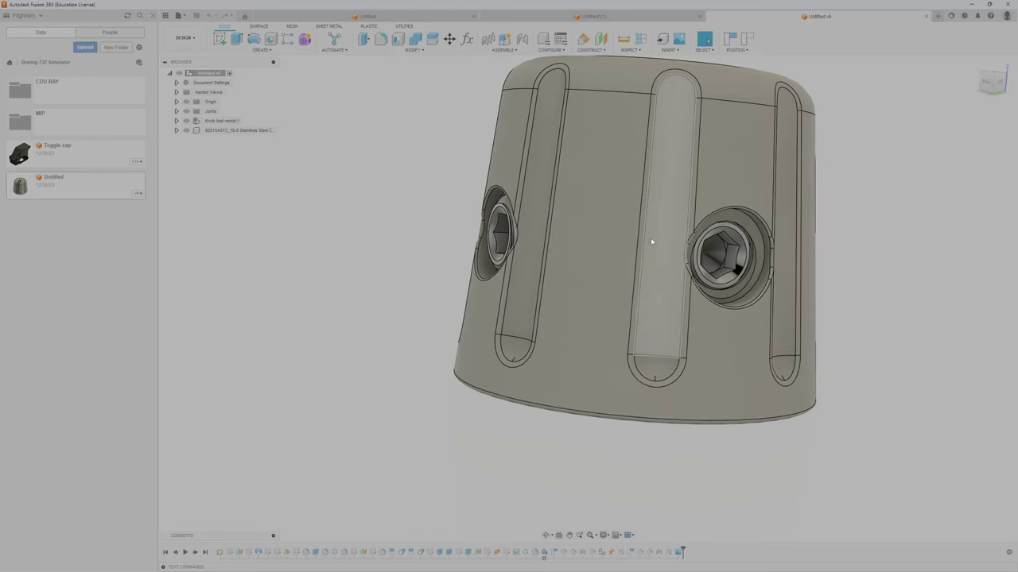
pyautogui.keyDown('shift'); pyautogui.moveTo(650, 238); pyautogui.dragTo(772, 312, button='middle'); pyautogui.keyUp('shift')
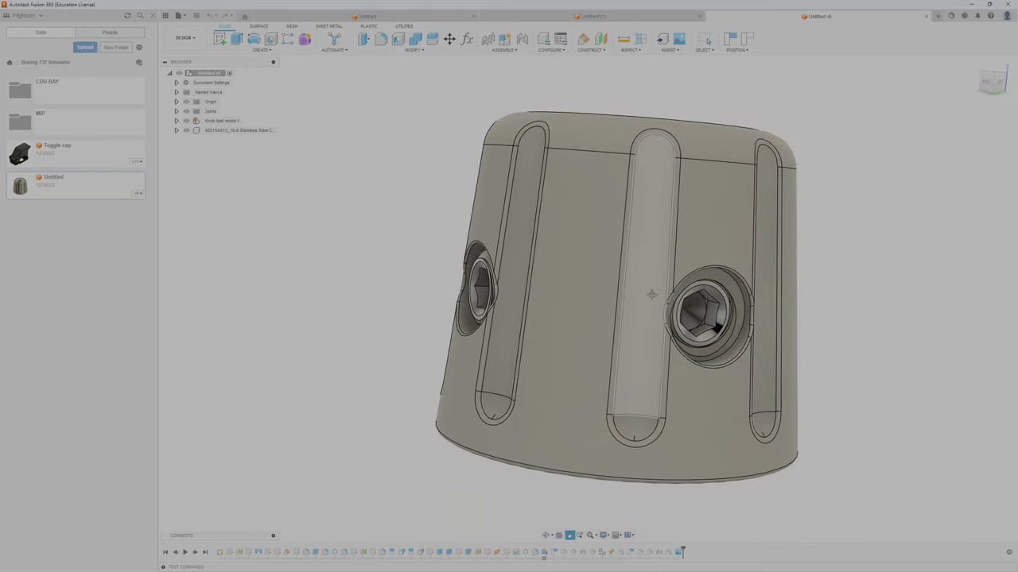